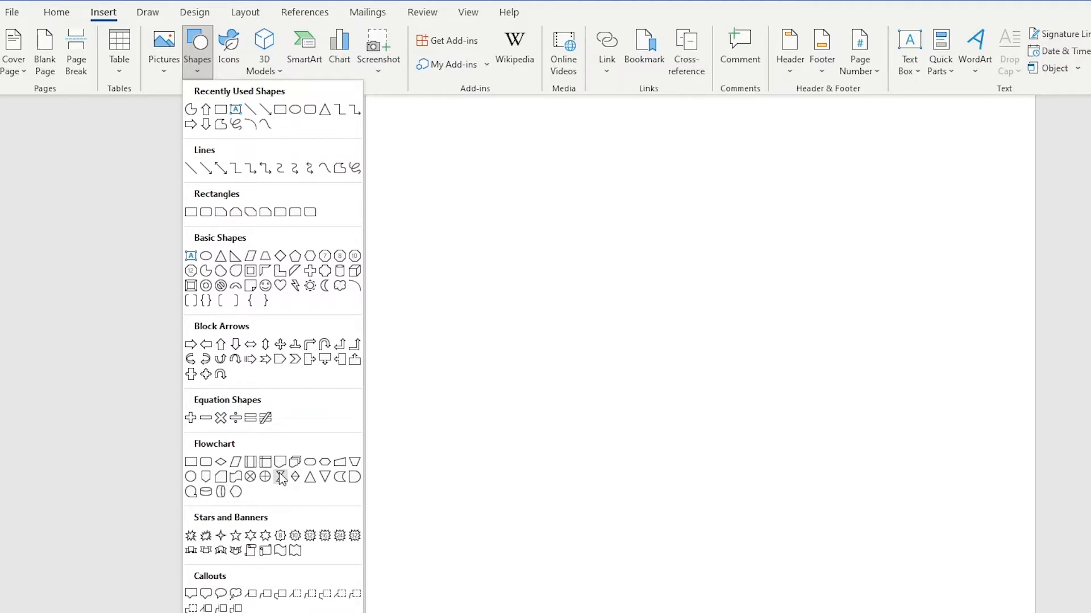
Step: Draw a circle in the upper part of the page and a square of similar size below it
{"action": "left_click", "coordinate": [205, 257]}
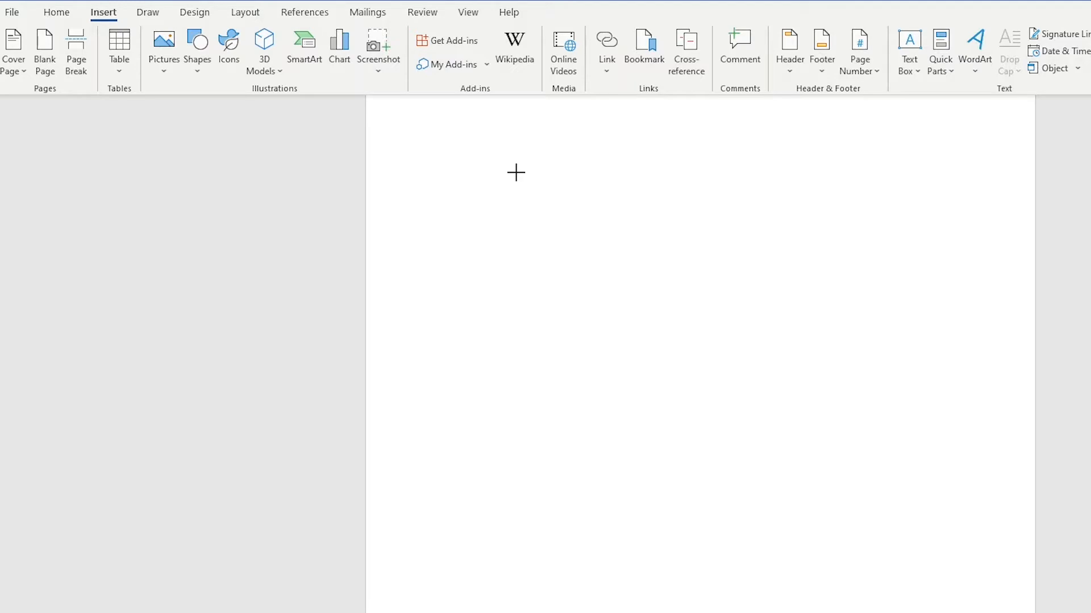
{"action": "left_click_drag", "start_coordinate": [516, 172], "coordinate": [647, 355]}
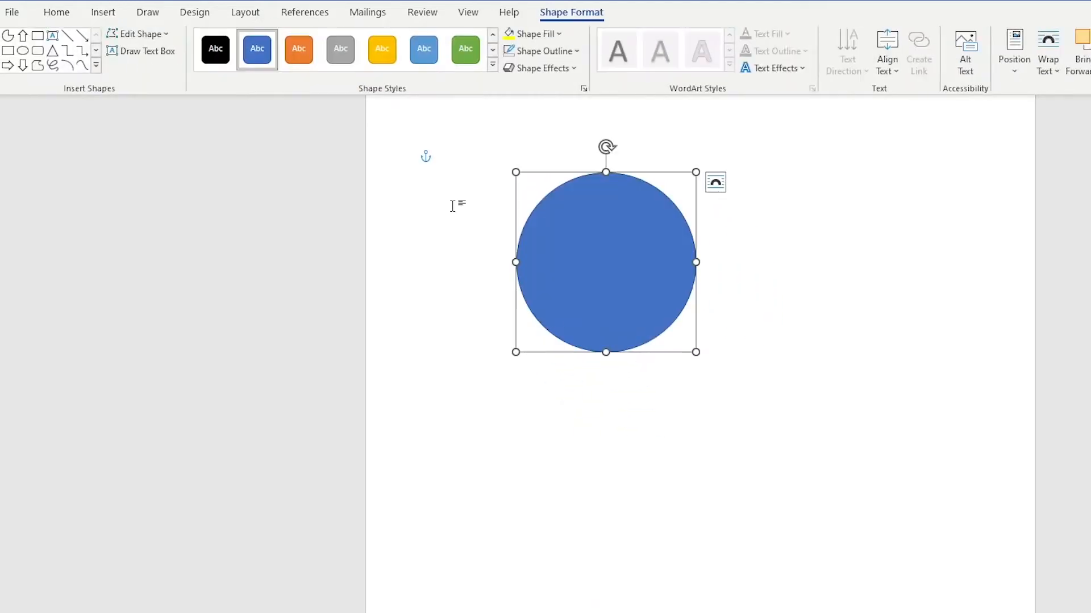
{"action": "left_click", "coordinate": [103, 12]}
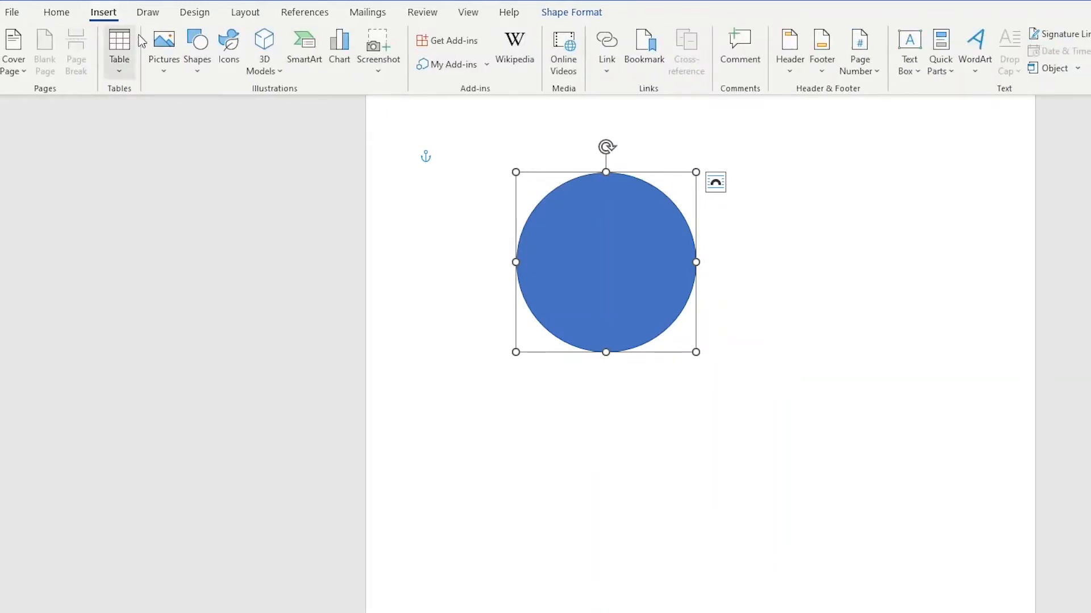
{"action": "left_click", "coordinate": [208, 73]}
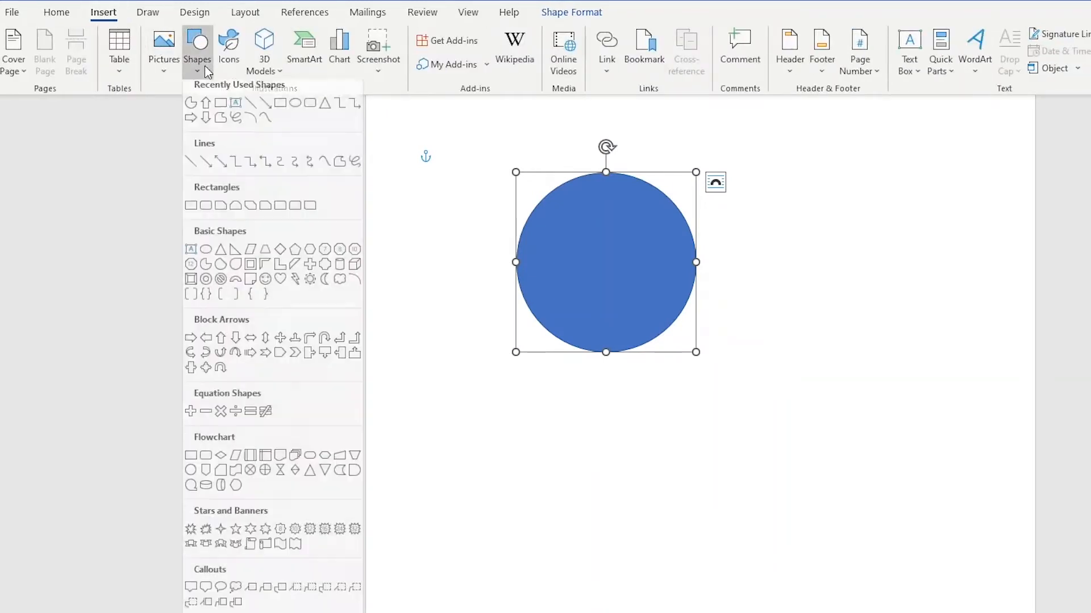
{"action": "left_click", "coordinate": [192, 212]}
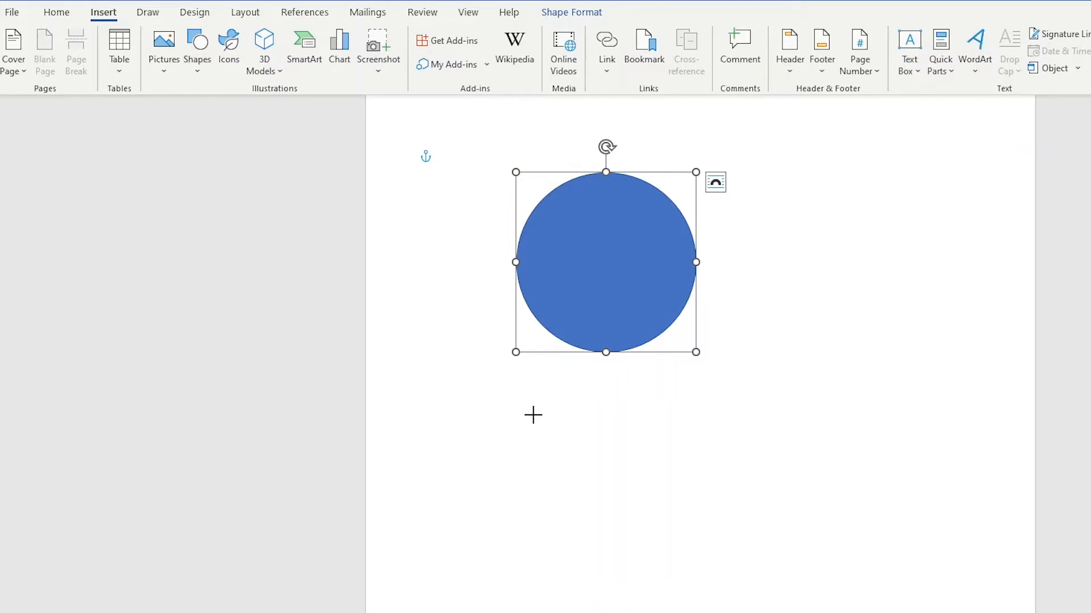
{"action": "mouse_move", "coordinate": [533, 415]}
{"action": "left_mouse_down"}
{"action": "mouse_move", "coordinate": [637, 564]}
{"action": "mouse_move", "coordinate": [739, 612]}
{"action": "mouse_move", "coordinate": [668, 584]}
{"action": "left_mouse_up"}
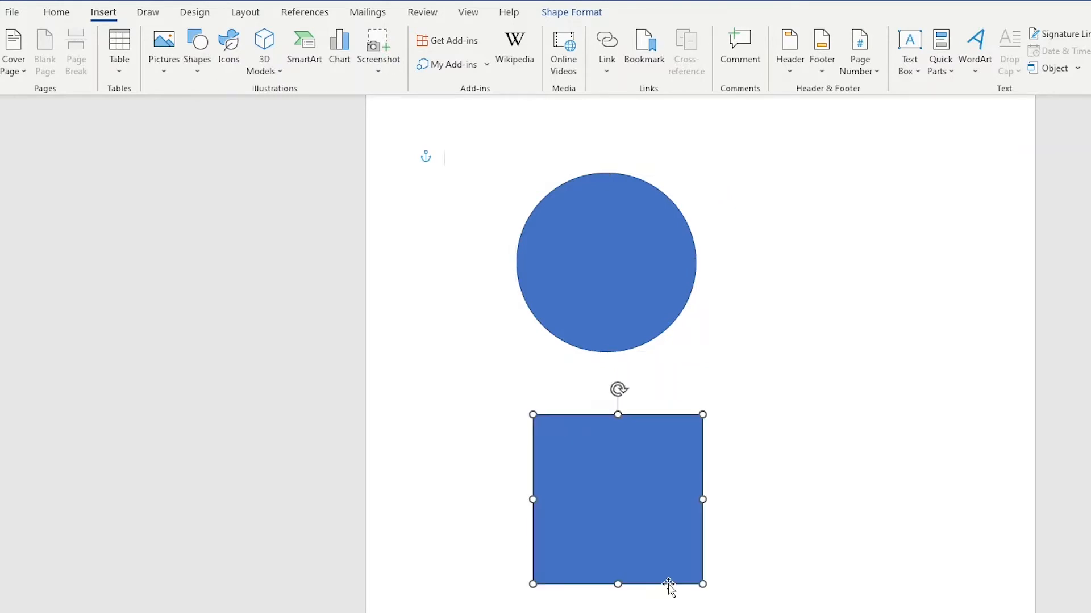
{"action": "left_click", "coordinate": [764, 387]}
Step: Draw a tall rectangle to the right of the circle and square, shift it slightly down and enlarge it
{"action": "left_click", "coordinate": [103, 13]}
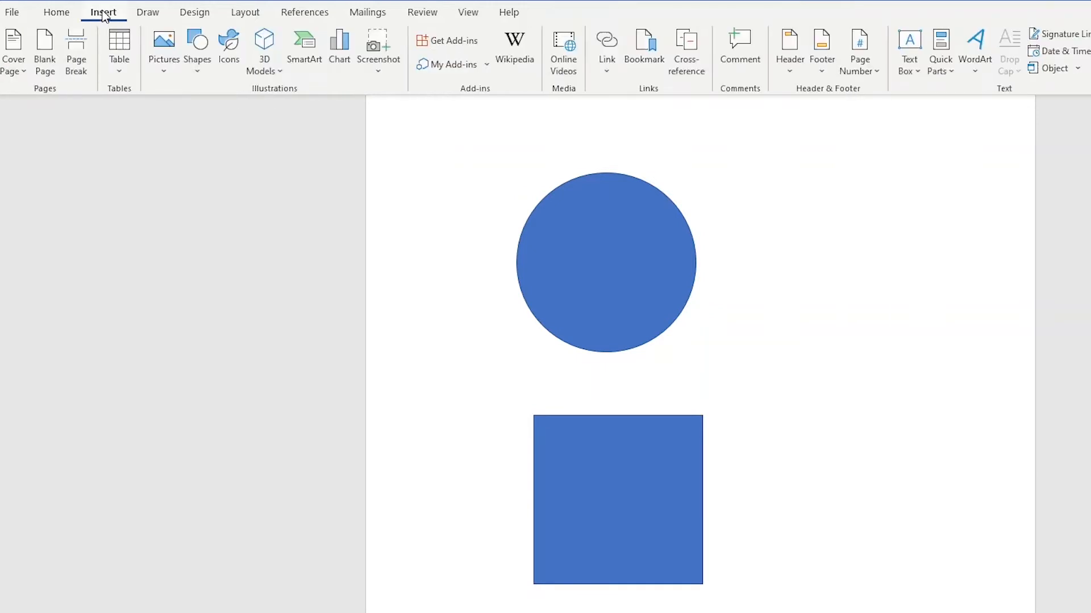
{"action": "left_click", "coordinate": [198, 55]}
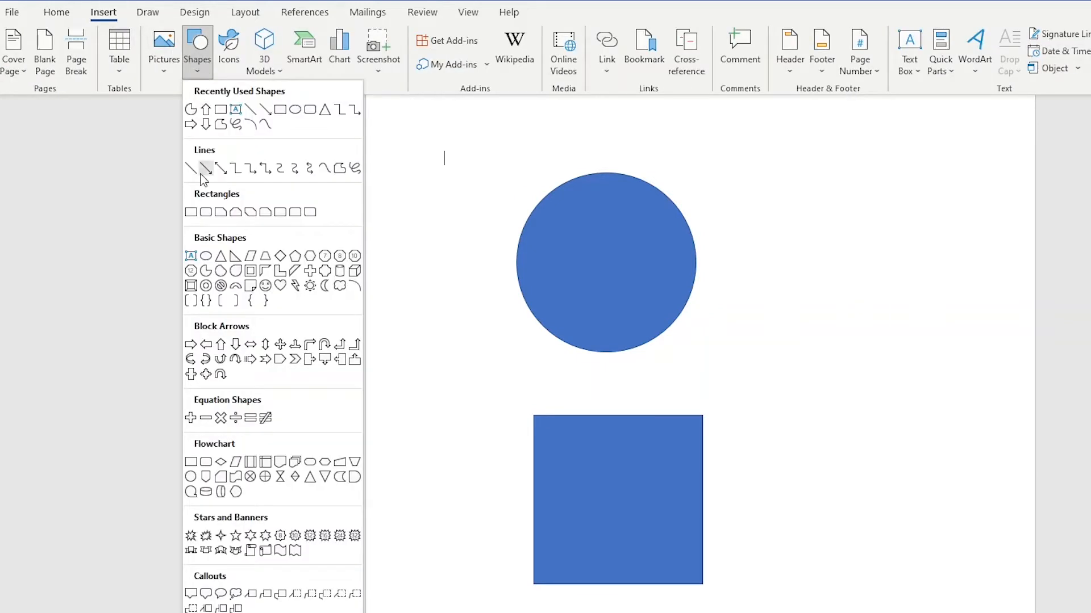
{"action": "left_click", "coordinate": [191, 211]}
{"action": "mouse_move", "coordinate": [731, 232]}
{"action": "left_mouse_down"}
{"action": "mouse_move", "coordinate": [860, 409]}
{"action": "mouse_move", "coordinate": [907, 562]}
{"action": "mouse_move", "coordinate": [996, 423]}
{"action": "mouse_move", "coordinate": [976, 332]}
{"action": "mouse_move", "coordinate": [1011, 498]}
{"action": "mouse_move", "coordinate": [778, 558]}
{"action": "mouse_move", "coordinate": [890, 590]}
{"action": "mouse_move", "coordinate": [908, 534]}
{"action": "mouse_move", "coordinate": [896, 591]}
{"action": "mouse_move", "coordinate": [864, 583]}
{"action": "mouse_move", "coordinate": [844, 523]}
{"action": "left_mouse_up"}
{"action": "left_click", "coordinate": [901, 469]}
{"action": "mouse_move", "coordinate": [788, 398]}
{"action": "left_mouse_down"}
{"action": "mouse_move", "coordinate": [818, 407]}
{"action": "mouse_move", "coordinate": [803, 407]}
{"action": "left_mouse_up"}
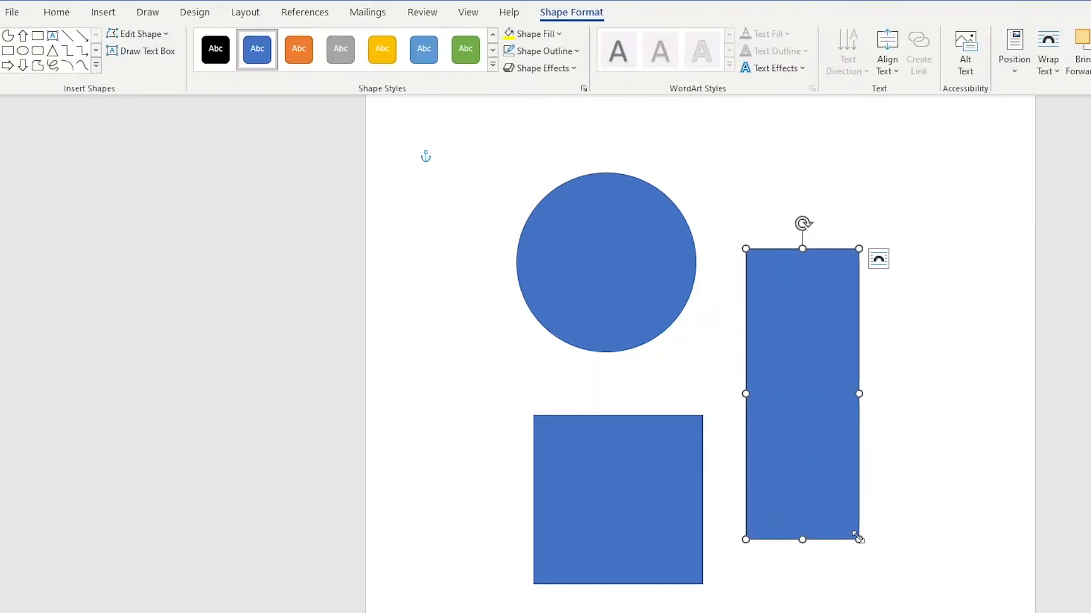
{"action": "left_click_drag", "start_coordinate": [857, 538], "coordinate": [910, 554]}
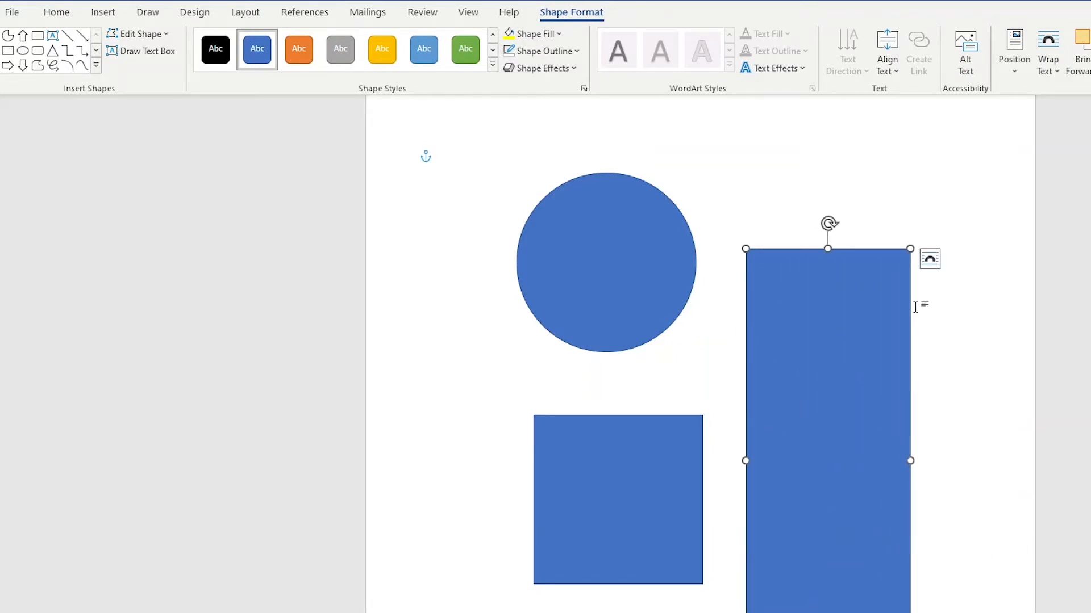
Step: Give the tall rectangle a standard Red fill and a standard Green outline
{"action": "right_click", "coordinate": [803, 335]}
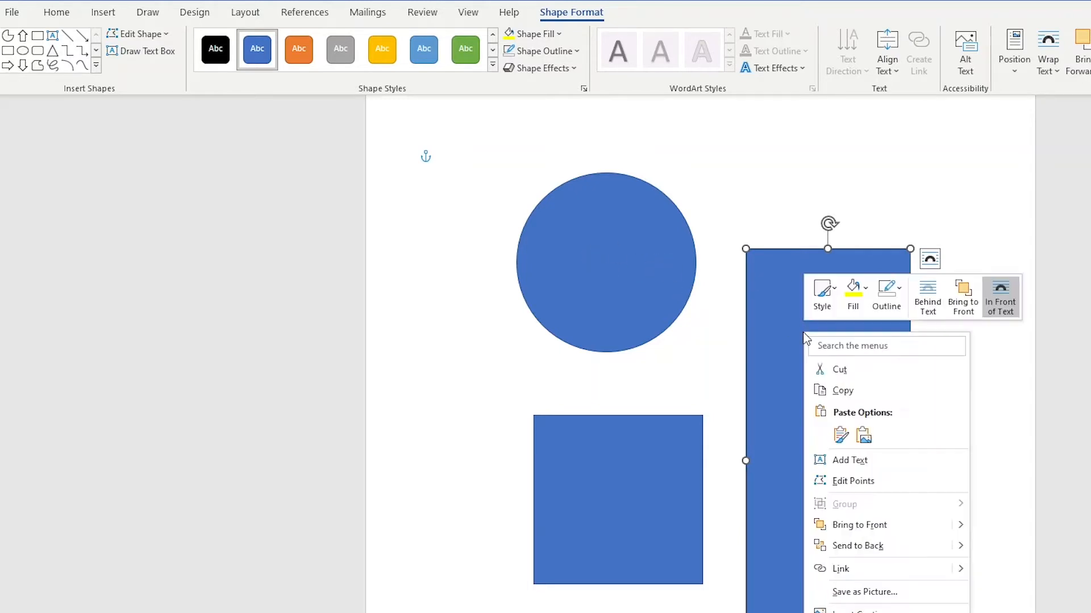
{"action": "left_click", "coordinate": [864, 302]}
{"action": "left_click", "coordinate": [864, 302]}
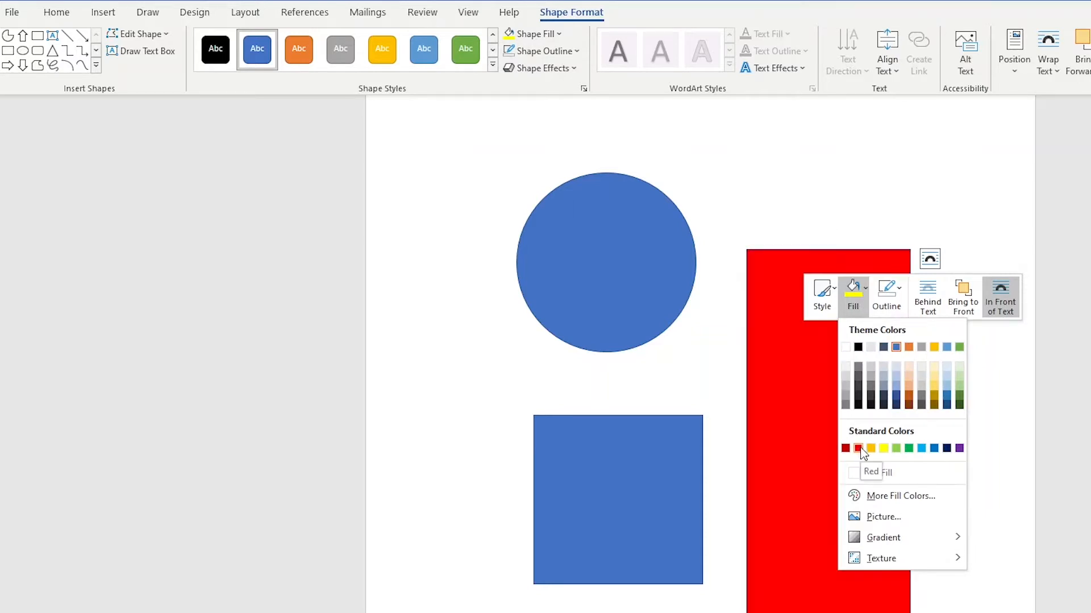
{"action": "left_click", "coordinate": [858, 450]}
{"action": "left_click", "coordinate": [884, 311]}
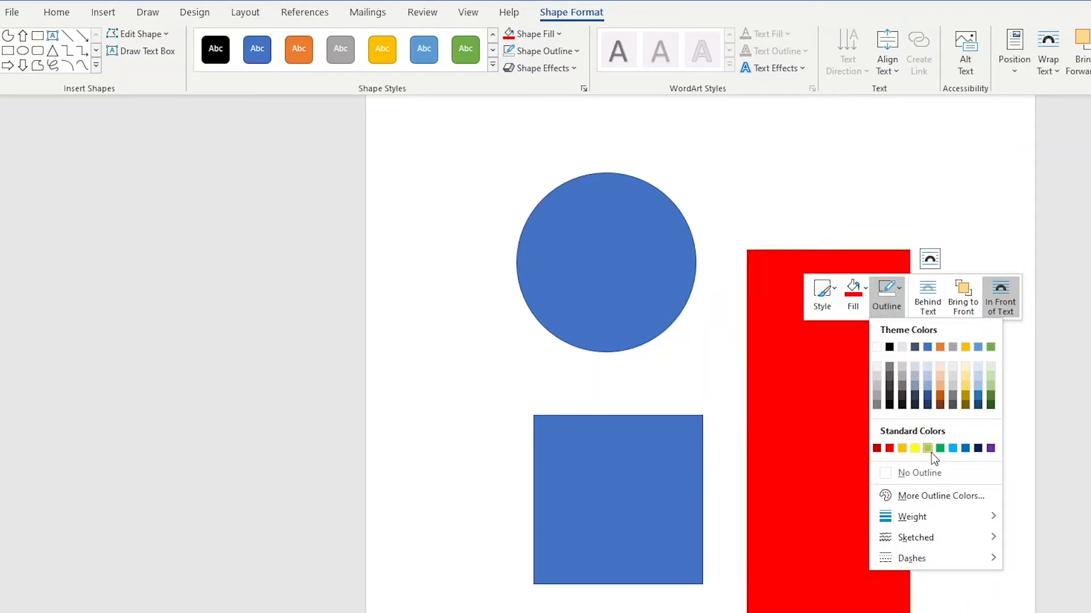
{"action": "left_click", "coordinate": [927, 448]}
{"action": "left_click", "coordinate": [938, 452]}
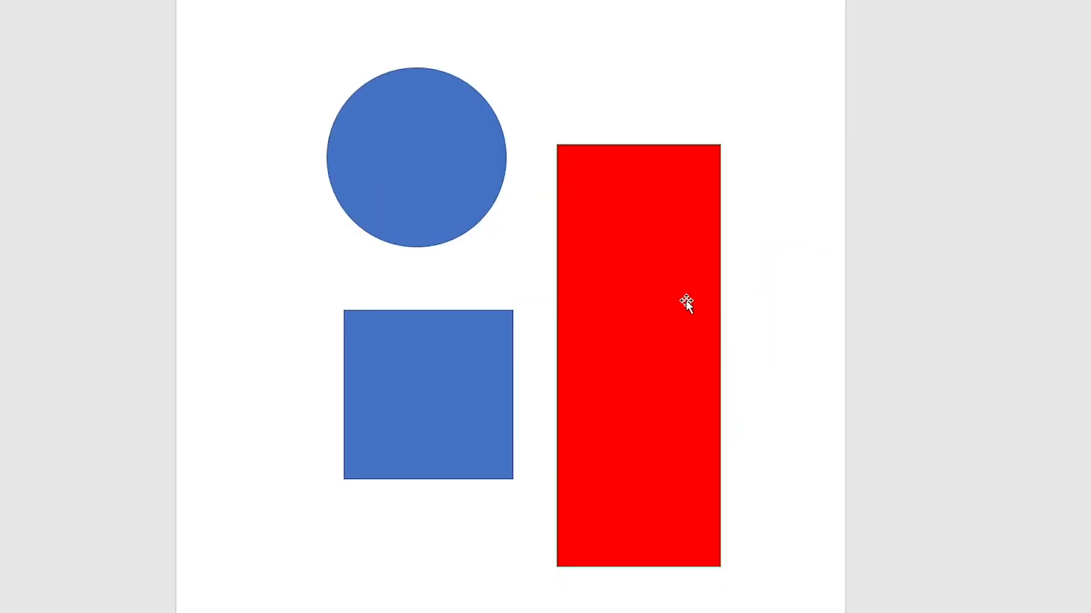
Step: Set the red rectangle's outline weight to 6 pt
{"action": "right_click", "coordinate": [630, 235]}
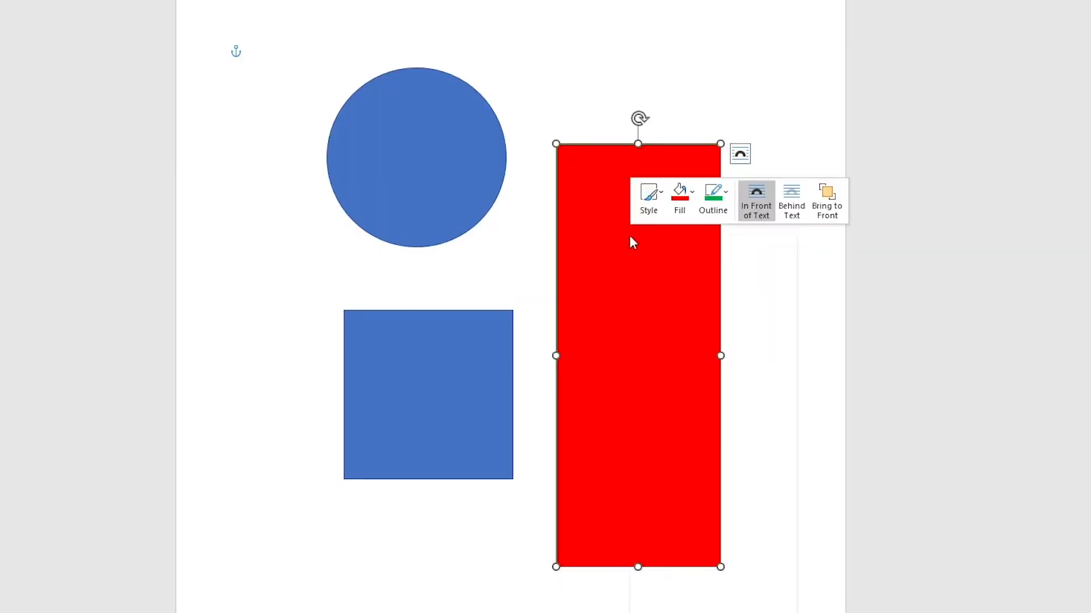
{"action": "left_click", "coordinate": [718, 209]}
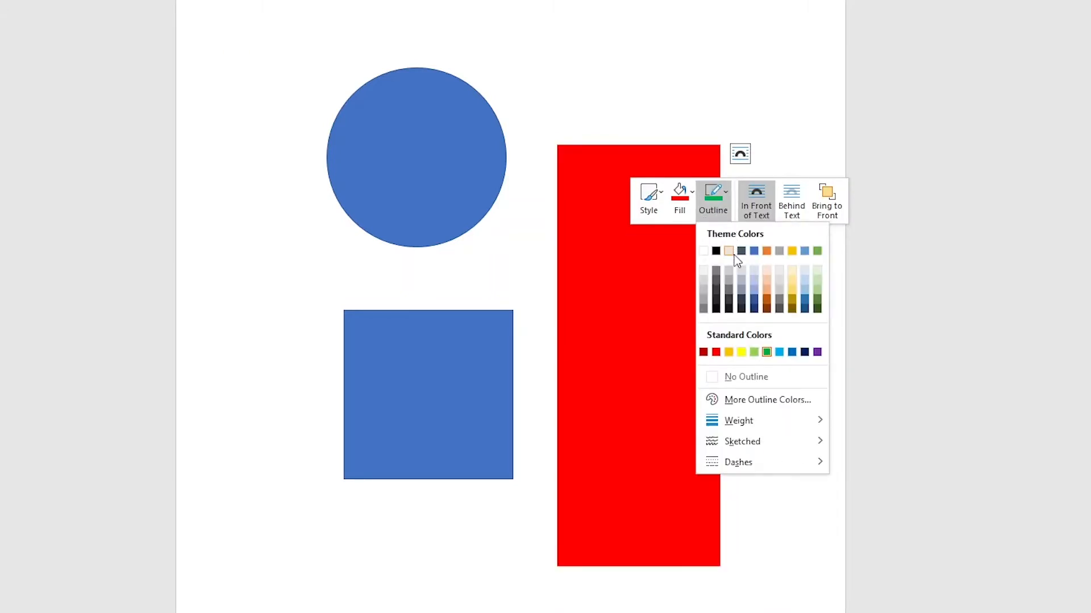
{"action": "mouse_move", "coordinate": [753, 421]}
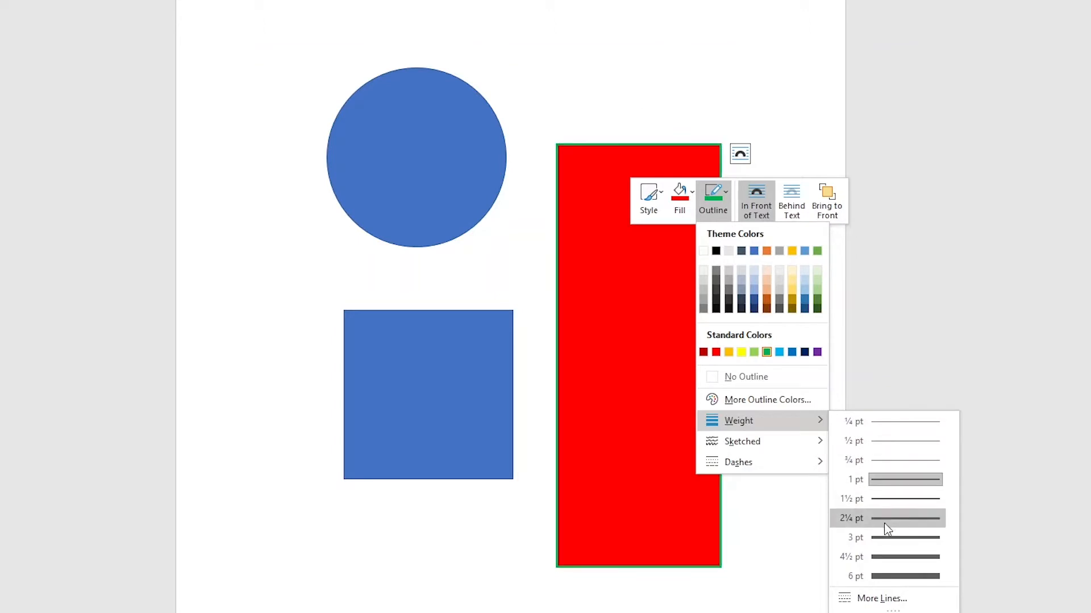
{"action": "left_click", "coordinate": [898, 577]}
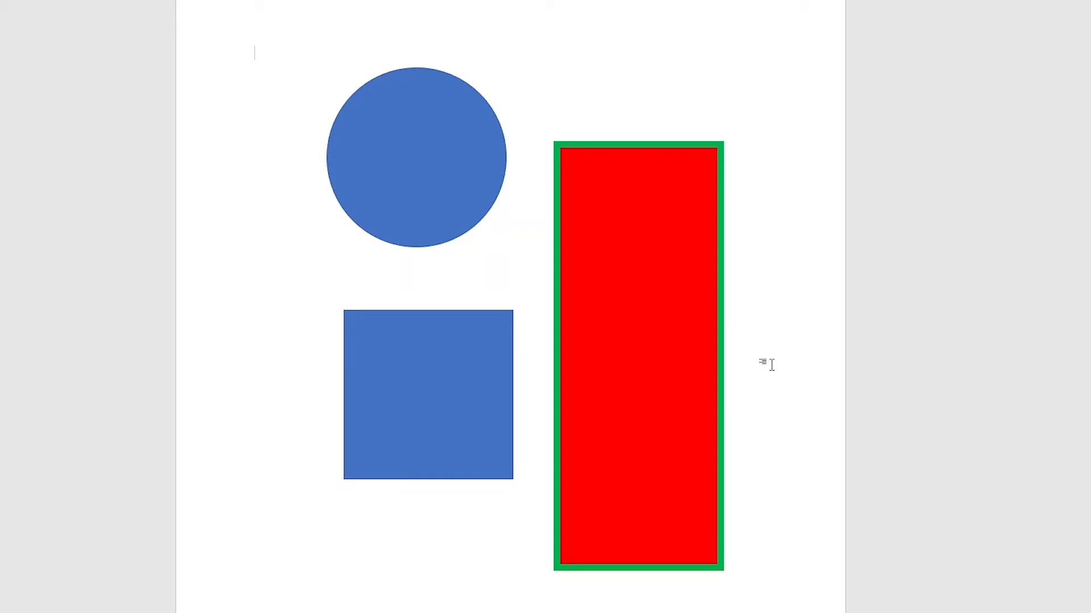
Step: Apply the first preset of the Reflection Variations to the circle through its shape formatting options
{"action": "left_click", "coordinate": [421, 170]}
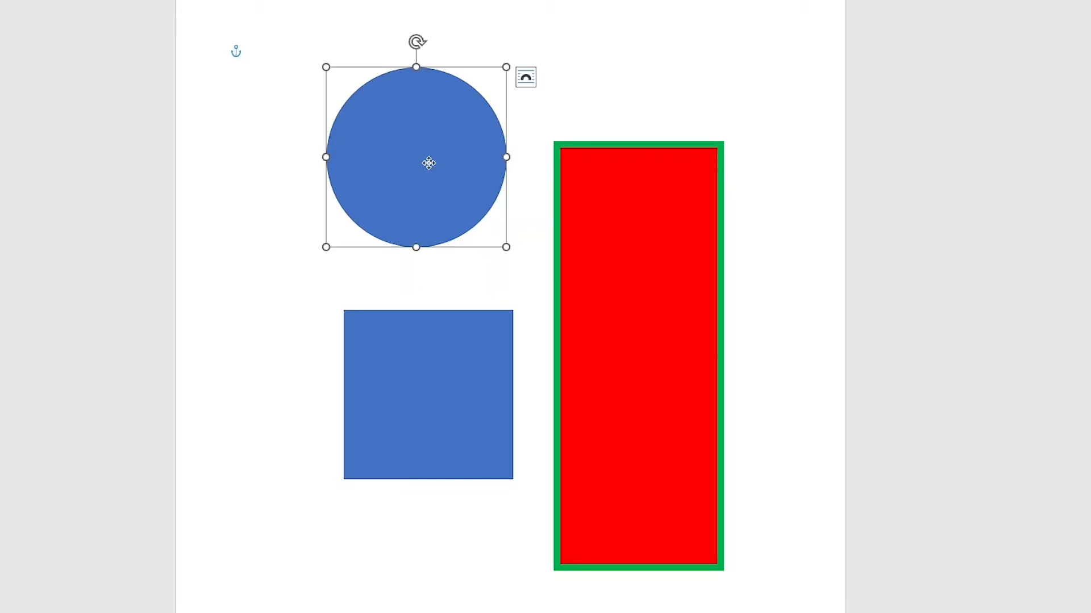
{"action": "right_click", "coordinate": [429, 165]}
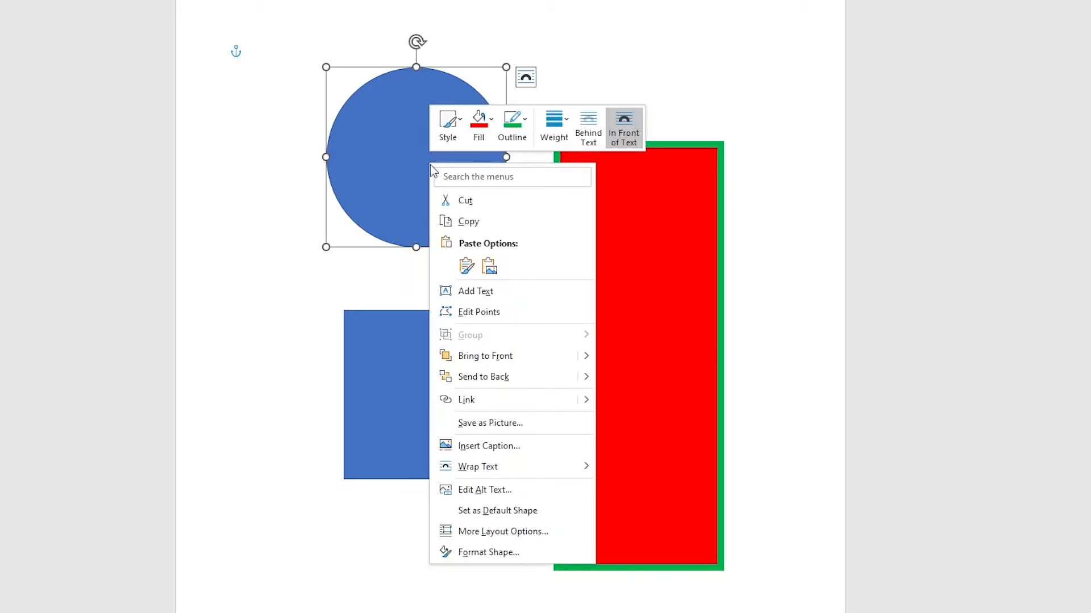
{"action": "left_click", "coordinate": [506, 549]}
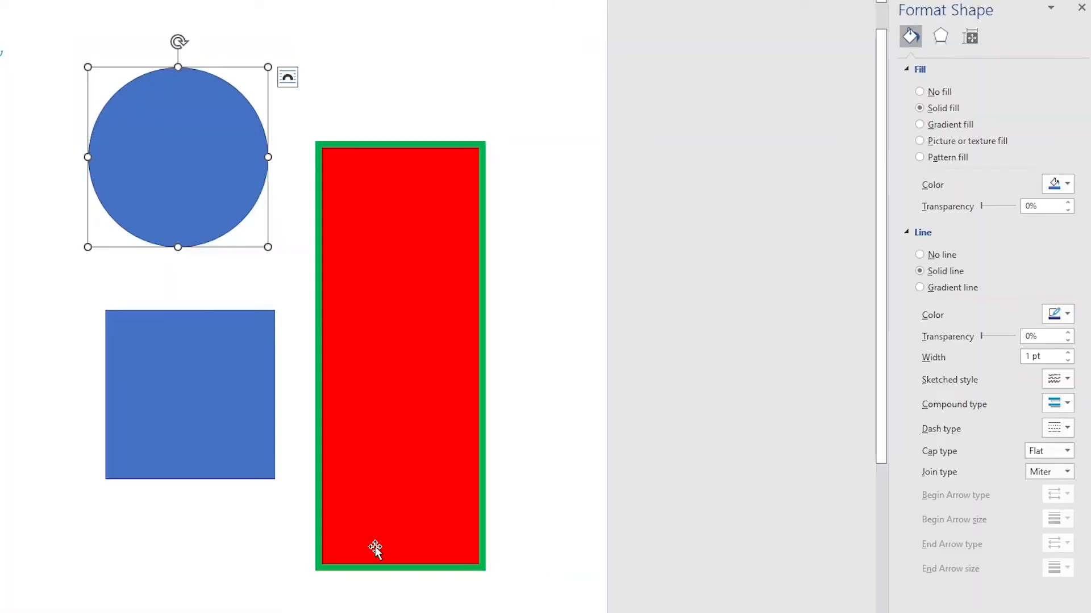
{"action": "left_click", "coordinate": [909, 69]}
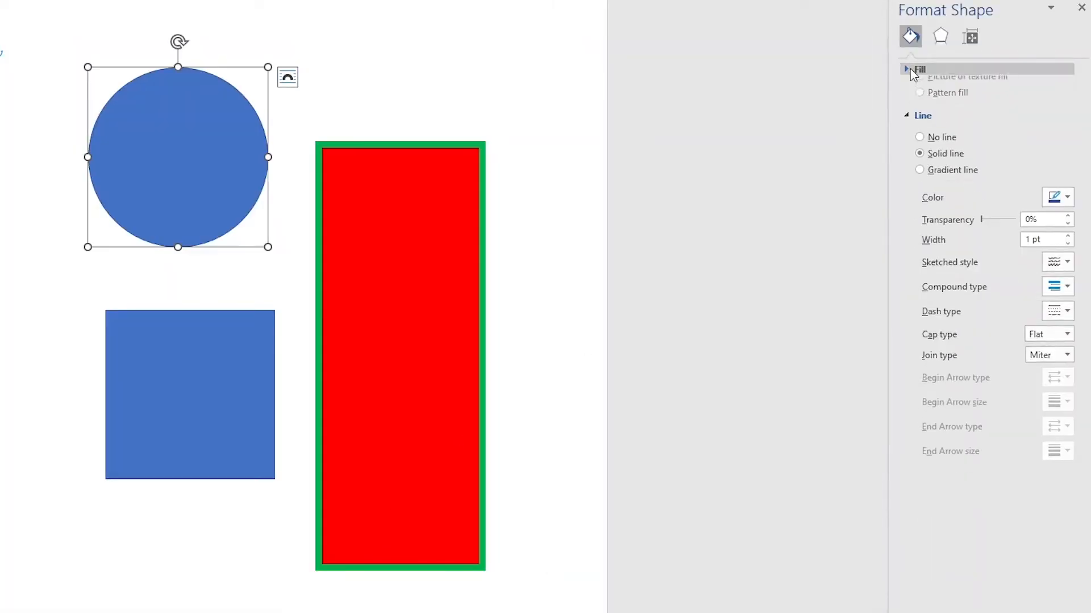
{"action": "left_click", "coordinate": [921, 89]}
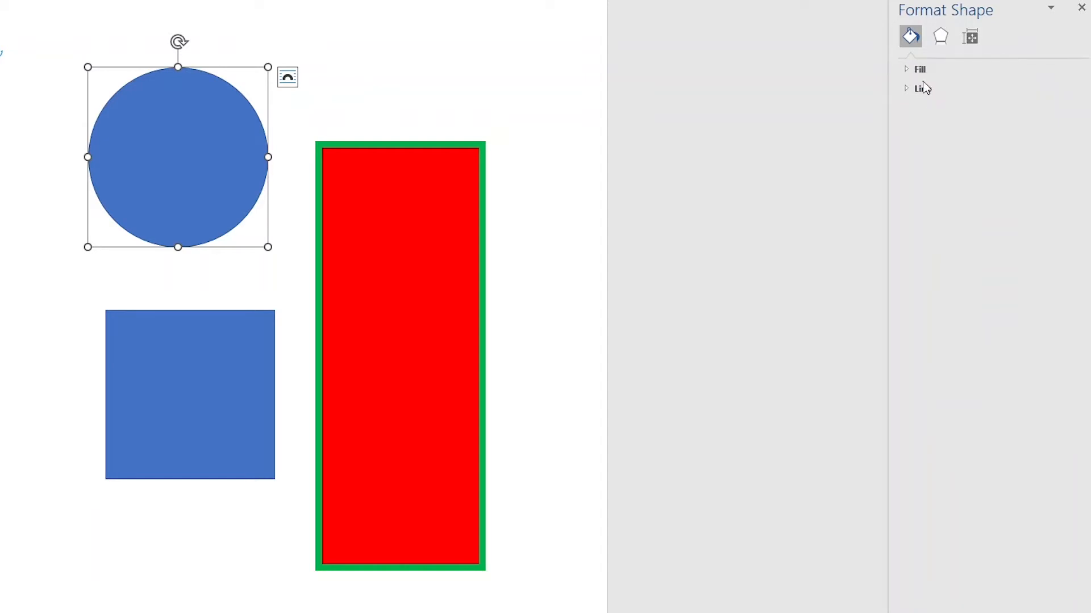
{"action": "left_click", "coordinate": [941, 38]}
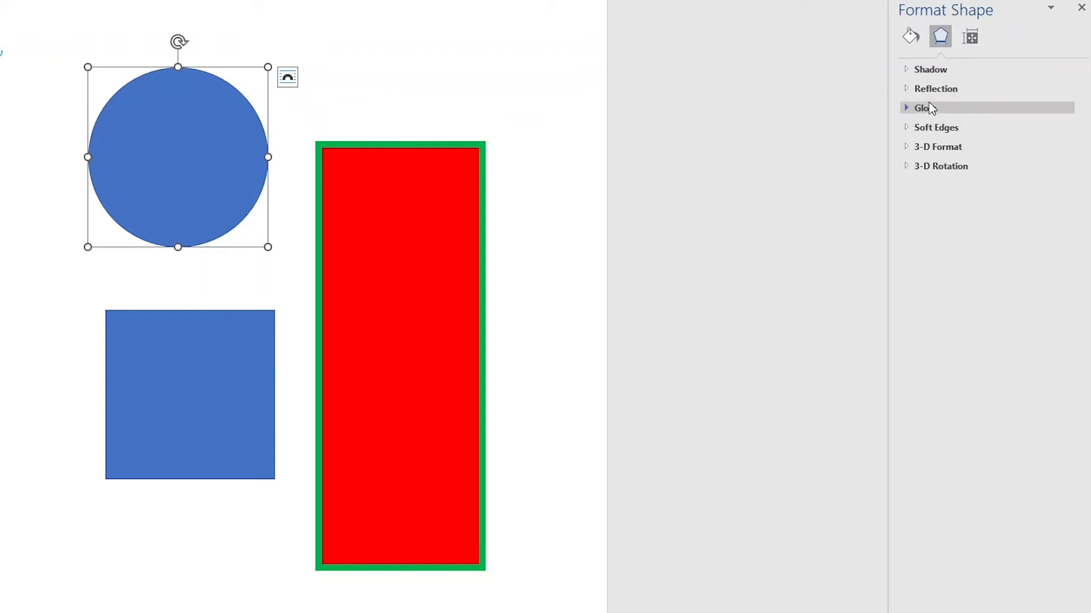
{"action": "left_click", "coordinate": [909, 88]}
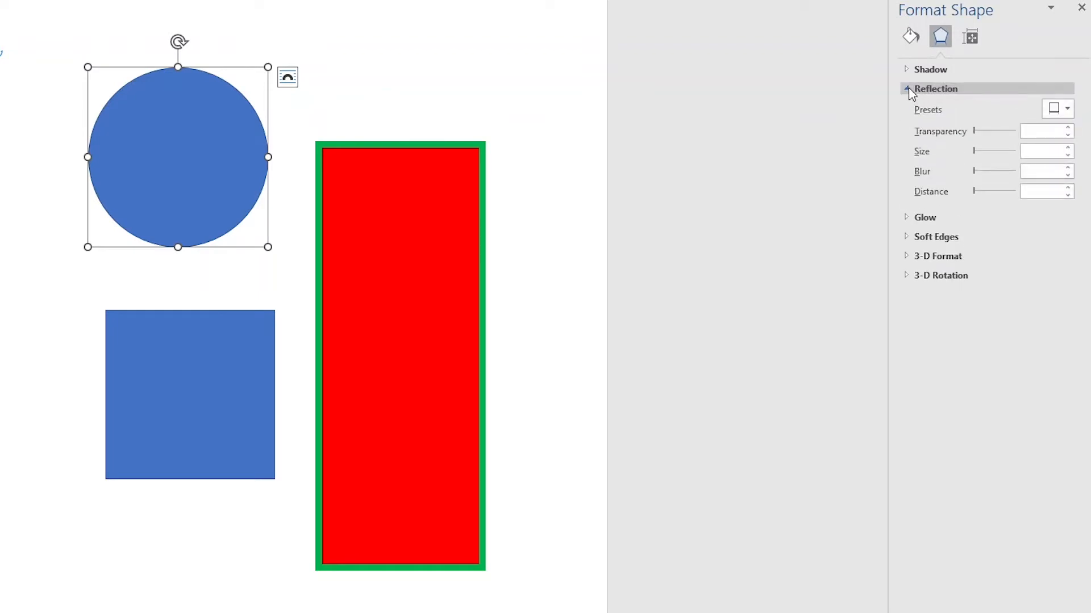
{"action": "left_click", "coordinate": [1060, 109]}
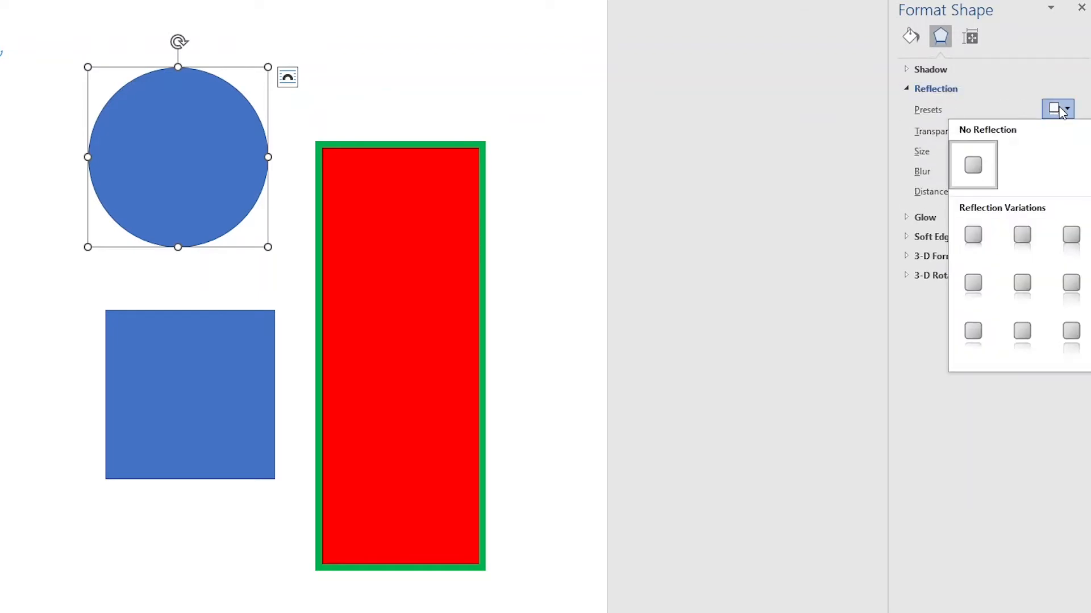
{"action": "left_click", "coordinate": [980, 236]}
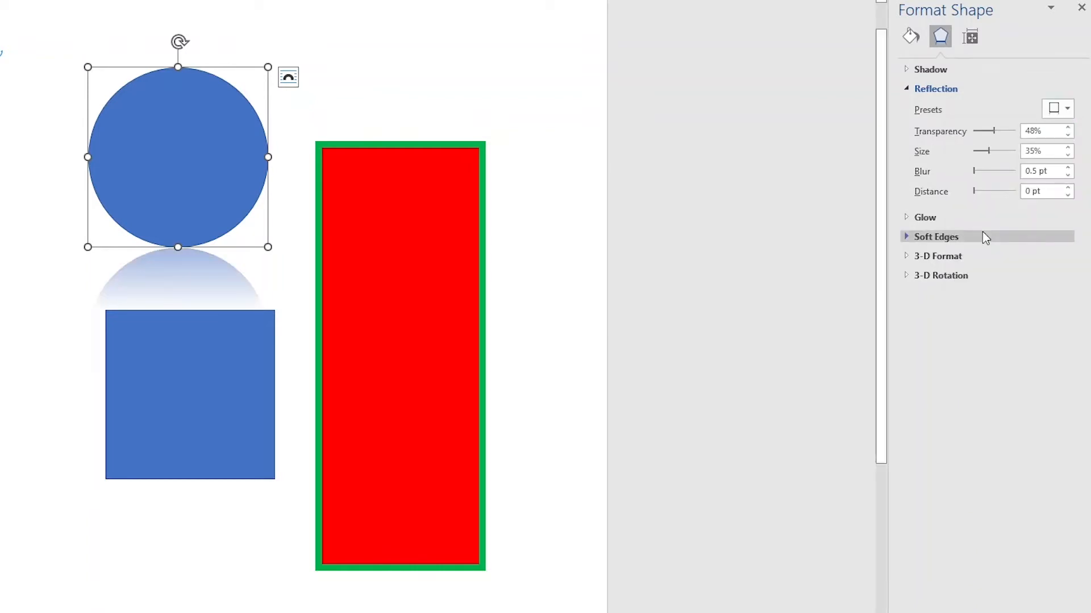
{"action": "left_click", "coordinate": [982, 216]}
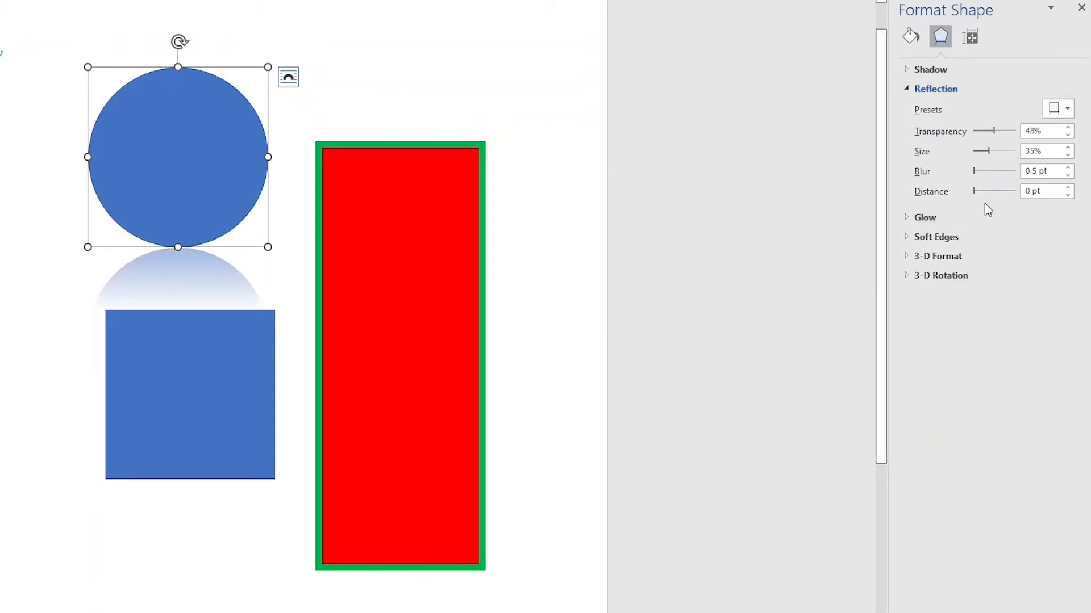
{"action": "left_click", "coordinate": [915, 90]}
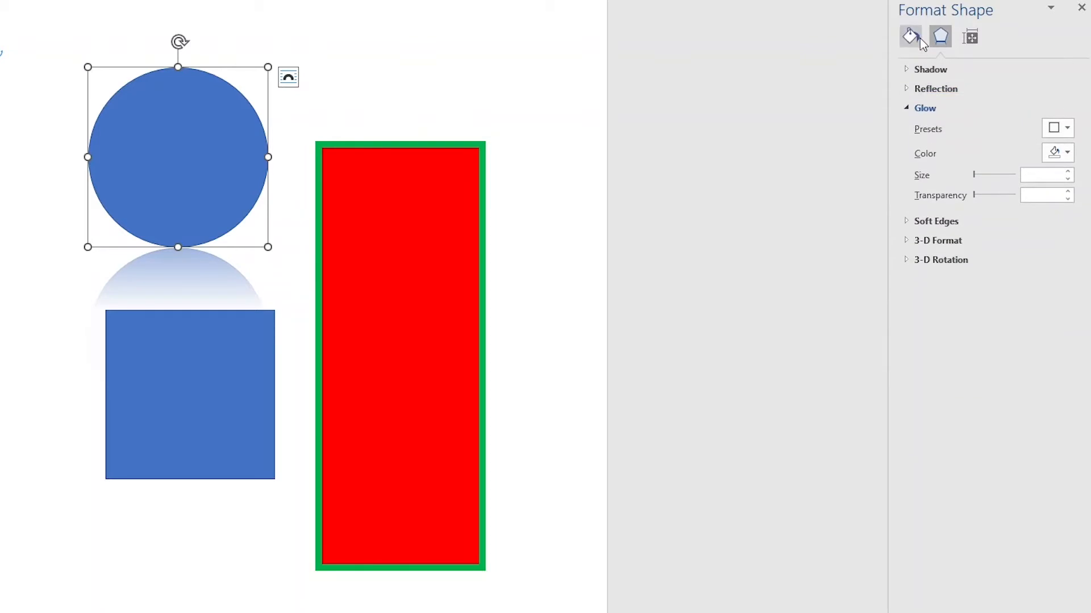
Step: Set the circle's solid fill transparency to 53%
{"action": "left_click", "coordinate": [915, 37]}
{"action": "left_click", "coordinate": [907, 69]}
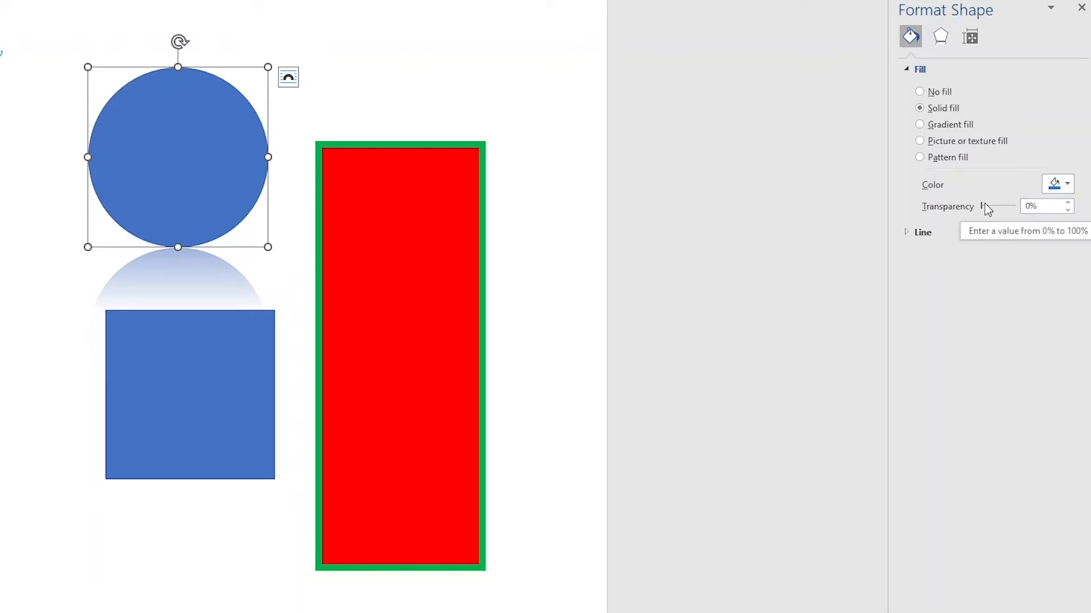
{"action": "left_click_drag", "start_coordinate": [984, 203], "coordinate": [1007, 205]}
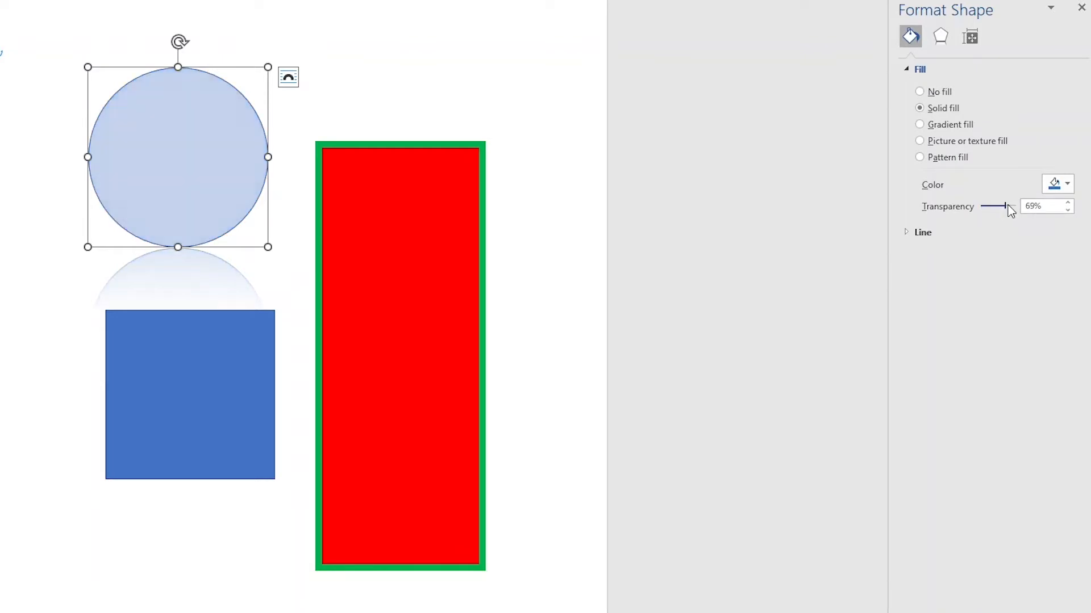
{"action": "left_click", "coordinate": [292, 109]}
Step: Move the circle over the red rectangle and bring it to the front
{"action": "left_click_drag", "start_coordinate": [226, 135], "coordinate": [363, 165]}
{"action": "left_click", "coordinate": [288, 163]}
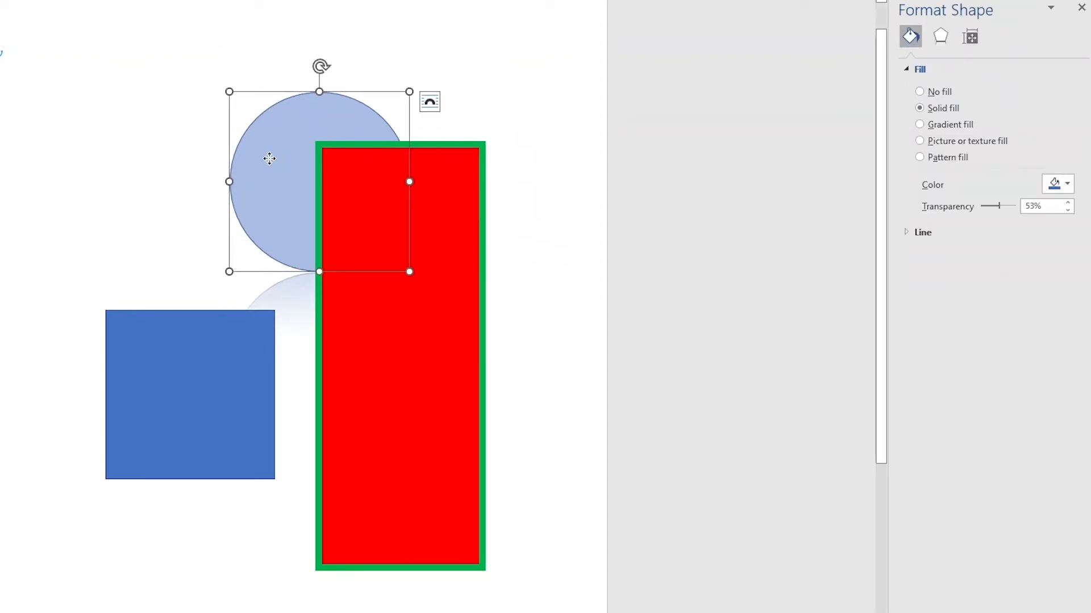
{"action": "right_click", "coordinate": [269, 159]}
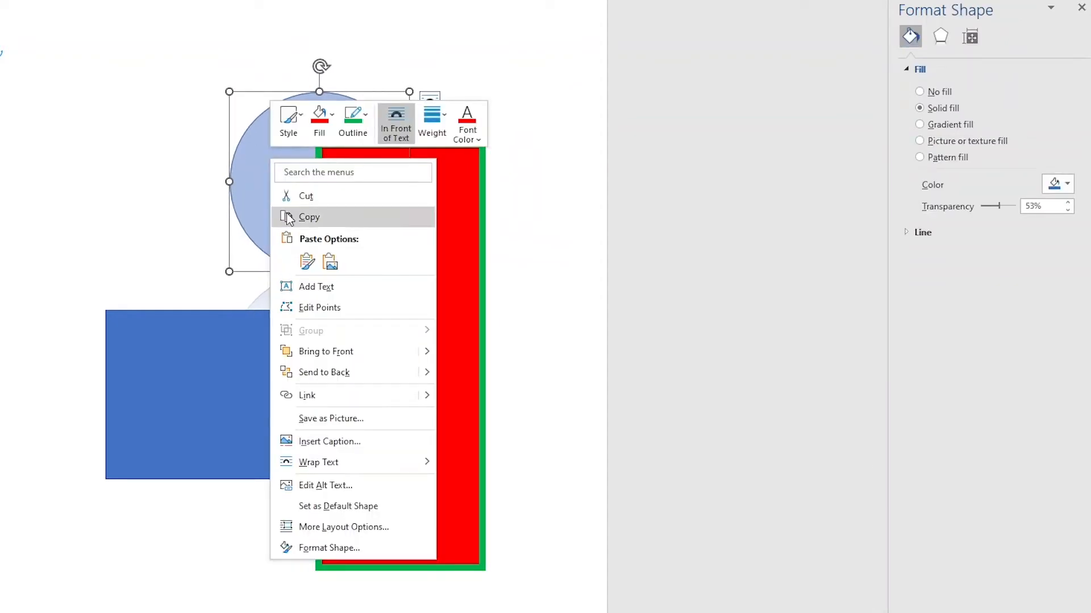
{"action": "left_click", "coordinate": [338, 352]}
{"action": "left_click_drag", "start_coordinate": [319, 182], "coordinate": [435, 270]}
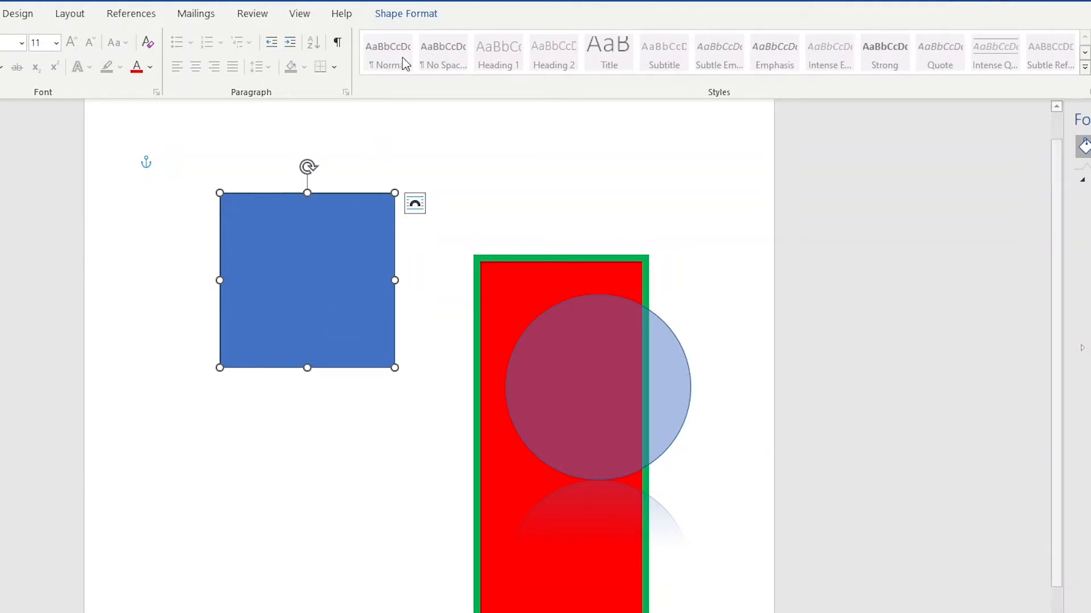
Step: Apply the first preset of the Reflection Variations to the blue square
{"action": "left_click", "coordinate": [410, 16]}
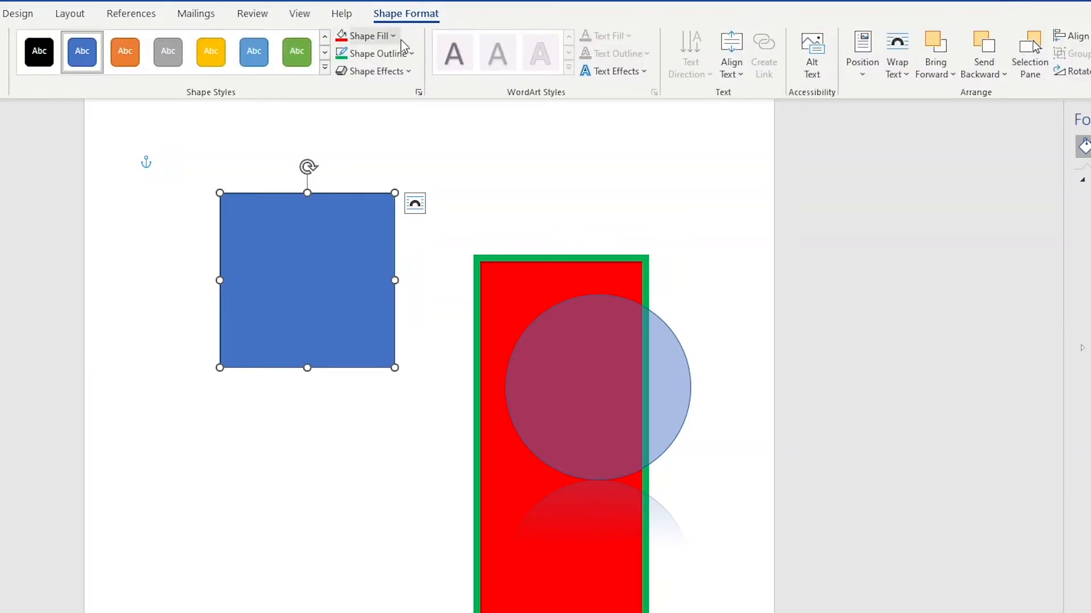
{"action": "left_click", "coordinate": [397, 74]}
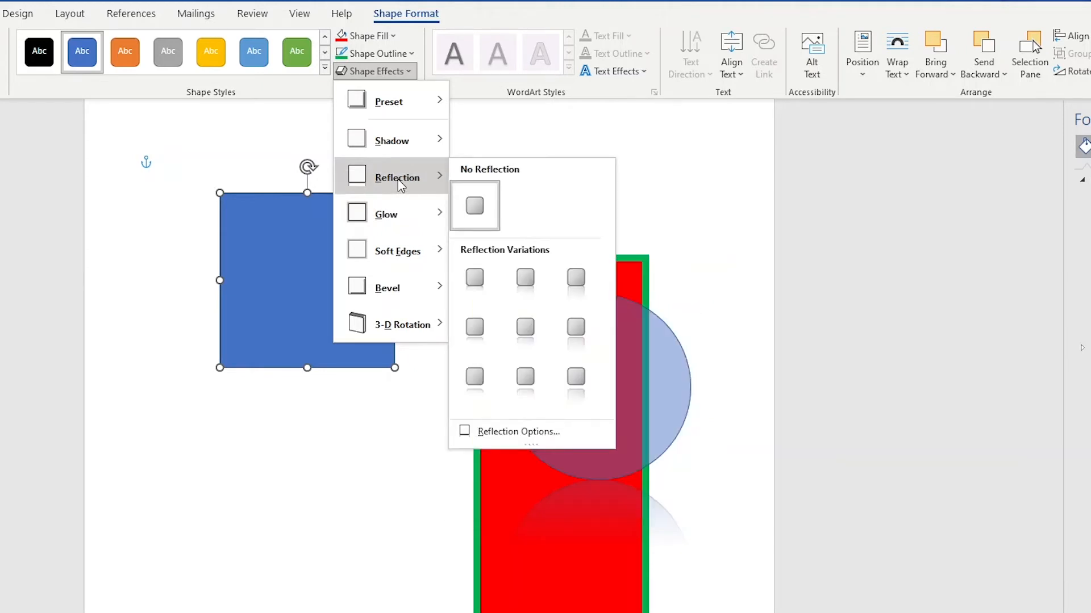
{"action": "left_click", "coordinate": [477, 286]}
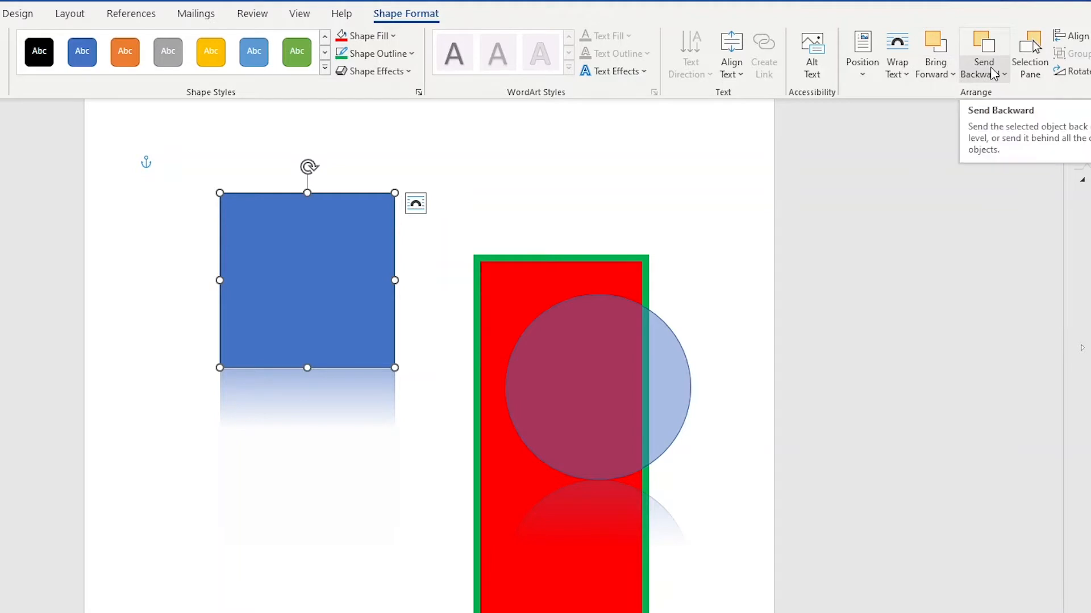
Step: Set the blue square's text wrapping to In Front of Text and bring the square to the front
{"action": "left_click", "coordinate": [900, 77]}
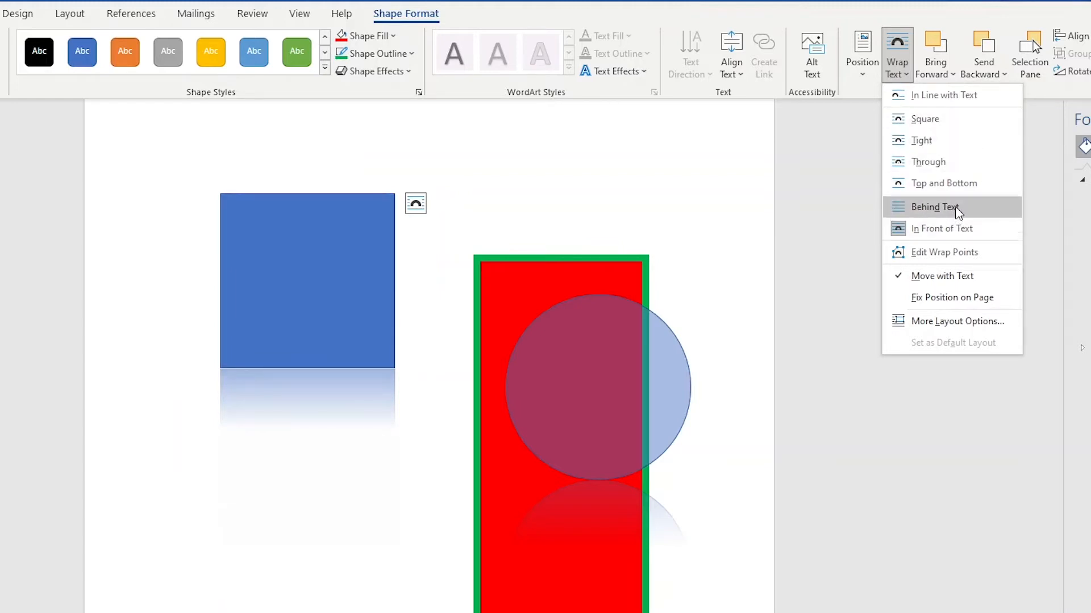
{"action": "left_click", "coordinate": [961, 228]}
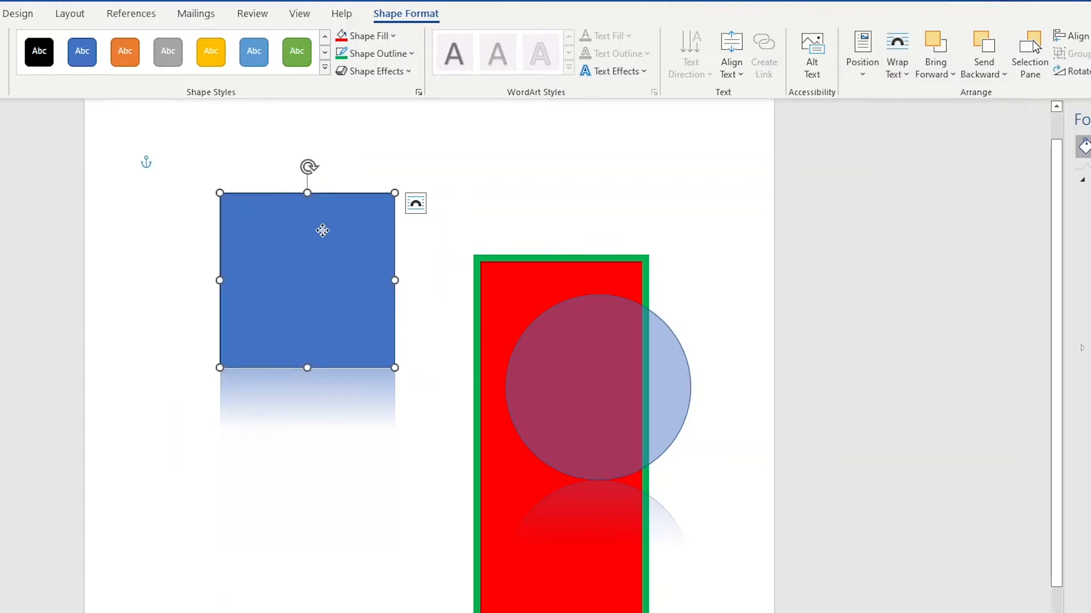
{"action": "right_click", "coordinate": [324, 230]}
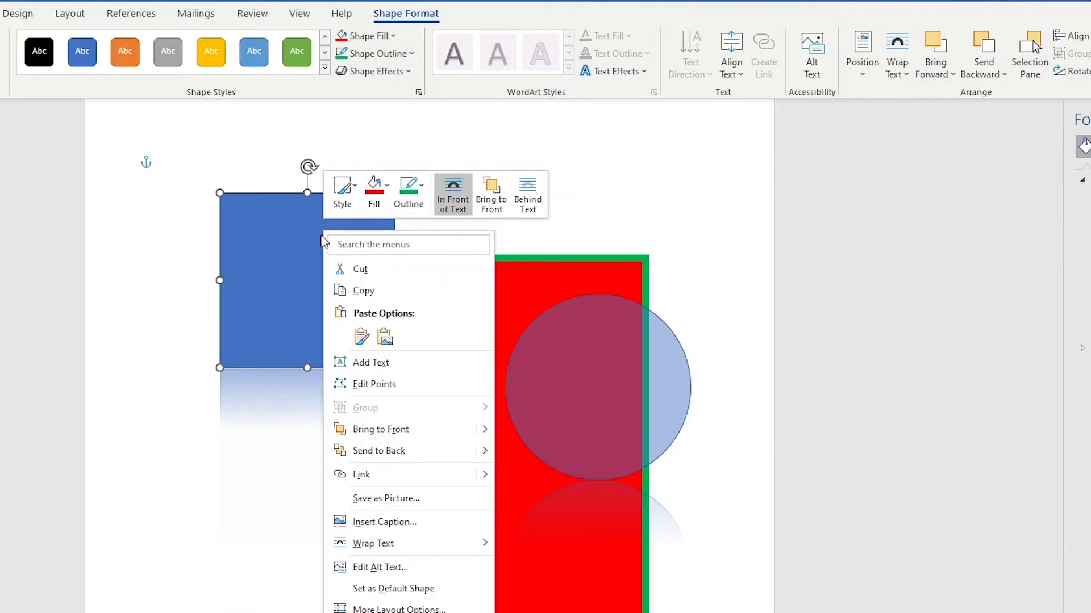
{"action": "left_click", "coordinate": [379, 430]}
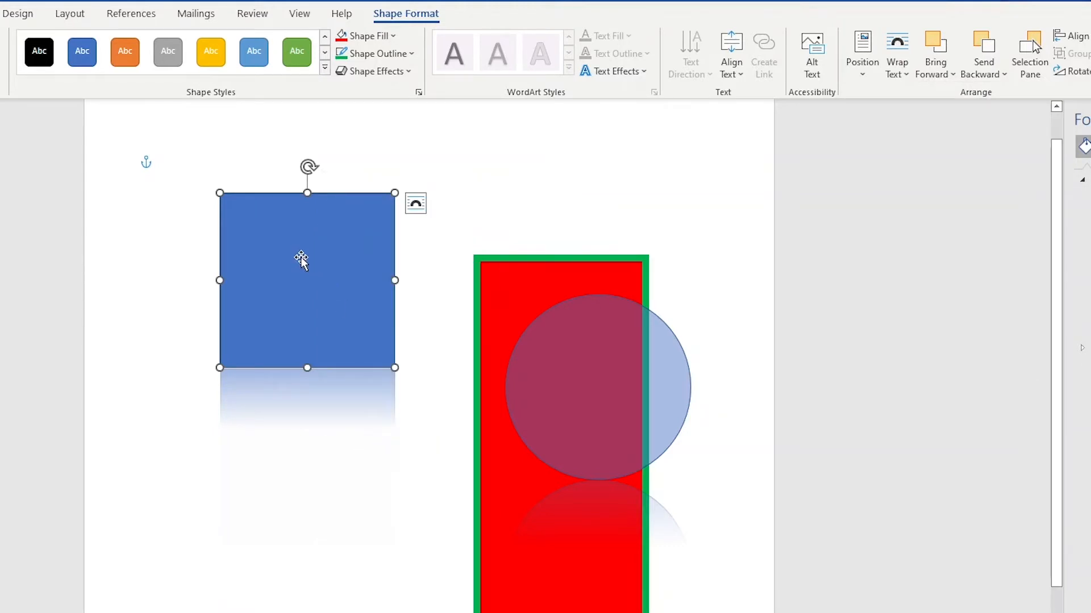
Step: Move the blue square closer to the red rectangle and move the circle so it overlaps the square
{"action": "left_click_drag", "start_coordinate": [301, 259], "coordinate": [333, 316]}
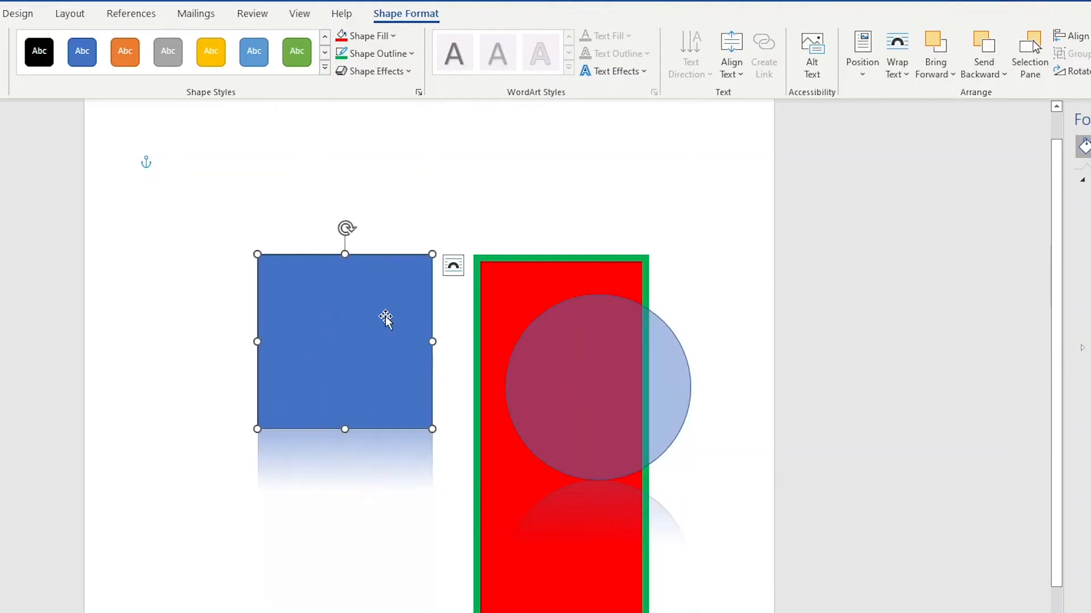
{"action": "left_click", "coordinate": [547, 344]}
{"action": "left_click_drag", "start_coordinate": [623, 378], "coordinate": [449, 368]}
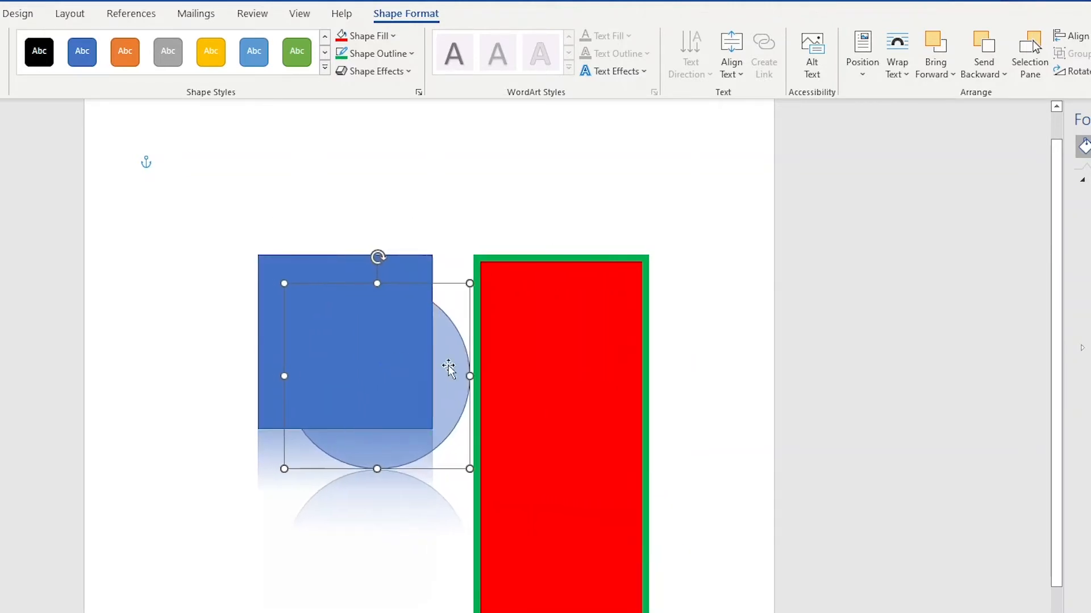
Step: Move the red rectangle onto the blue square and circle and bring it to the front
{"action": "left_click", "coordinate": [584, 451]}
{"action": "left_click_drag", "start_coordinate": [603, 365], "coordinate": [477, 352]}
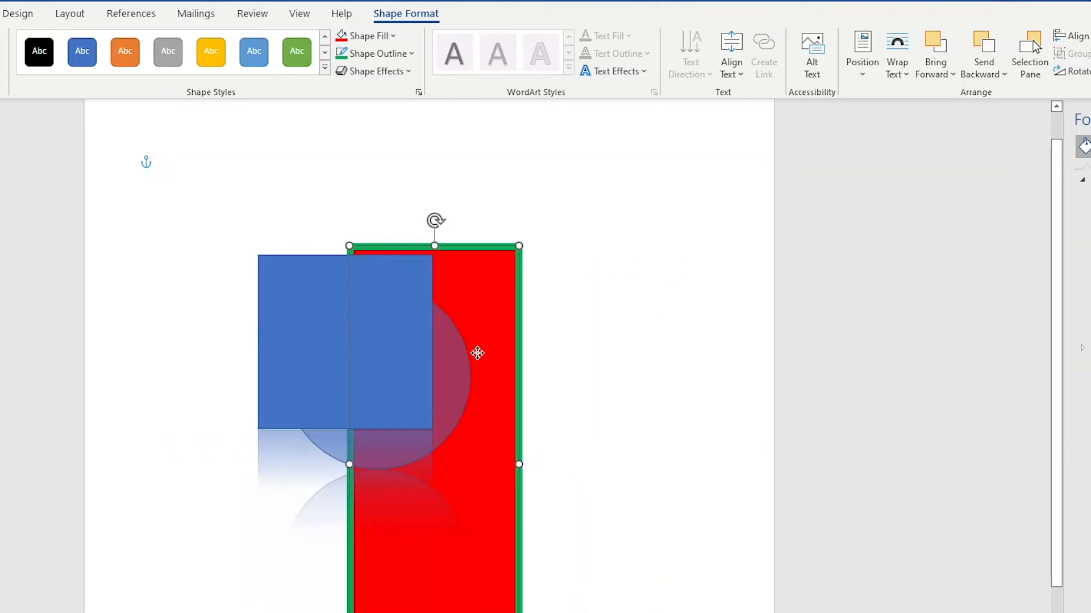
{"action": "right_click", "coordinate": [498, 290]}
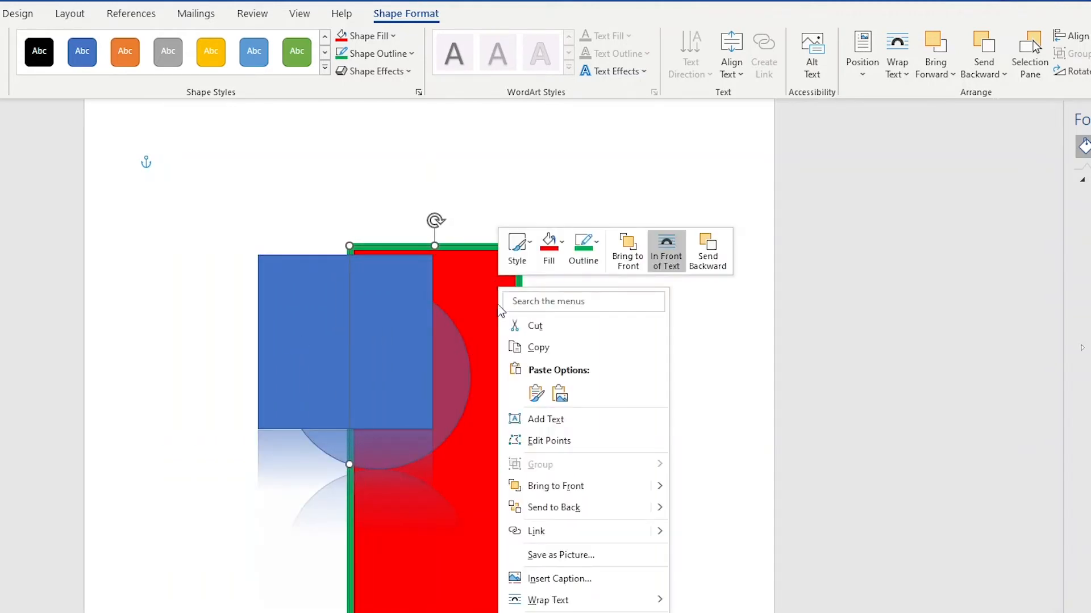
{"action": "left_click", "coordinate": [541, 487]}
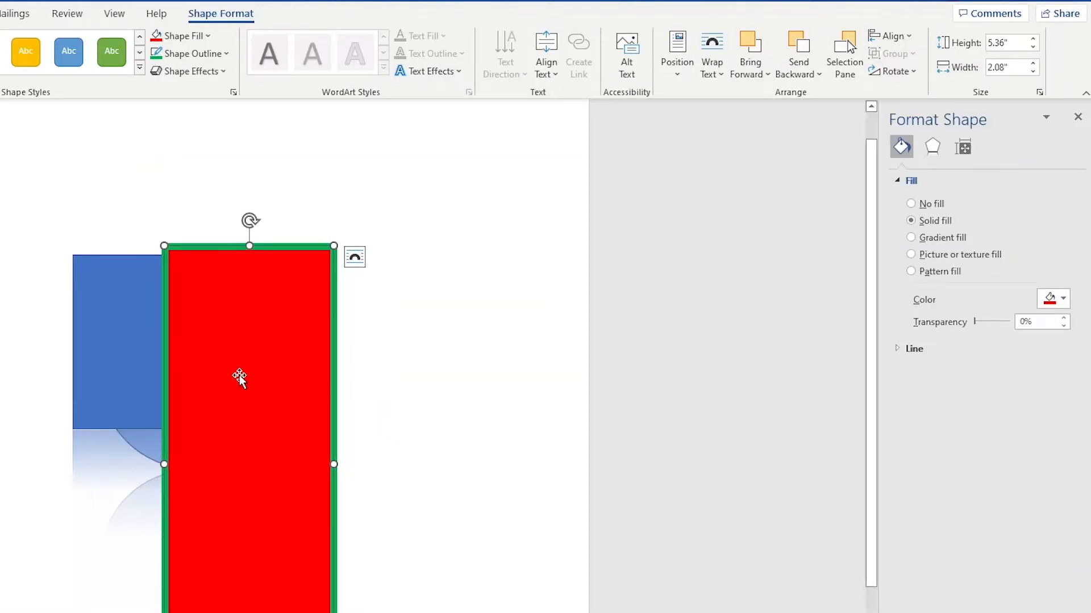
Step: Move the red rectangle off the blue square and circle and set its width to 2.8"
{"action": "left_click_drag", "start_coordinate": [239, 378], "coordinate": [352, 327]}
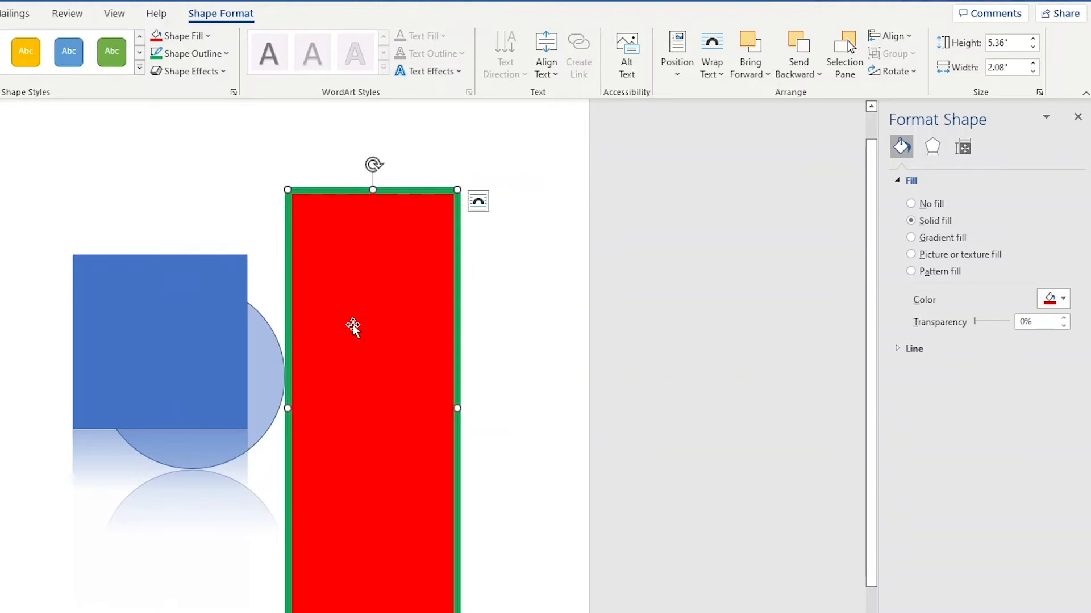
{"action": "left_click", "coordinate": [1033, 63]}
{"action": "left_click", "coordinate": [1033, 63]}
{"action": "left_click", "coordinate": [1032, 63]}
{"action": "left_click", "coordinate": [1032, 63]}
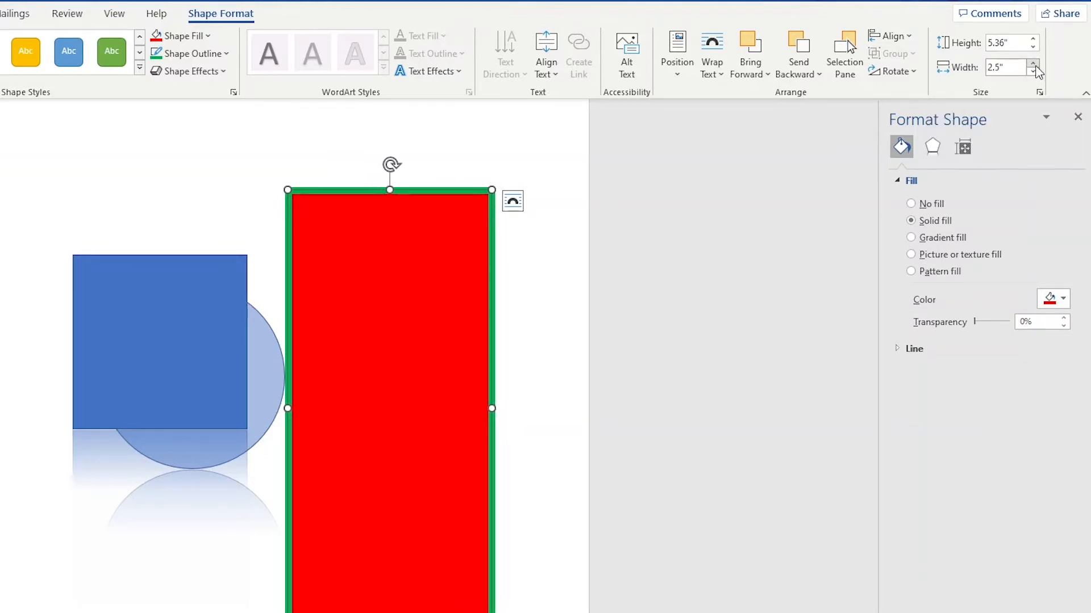
{"action": "left_click", "coordinate": [1034, 64]}
{"action": "left_click", "coordinate": [1034, 63]}
{"action": "left_click", "coordinate": [1033, 64]}
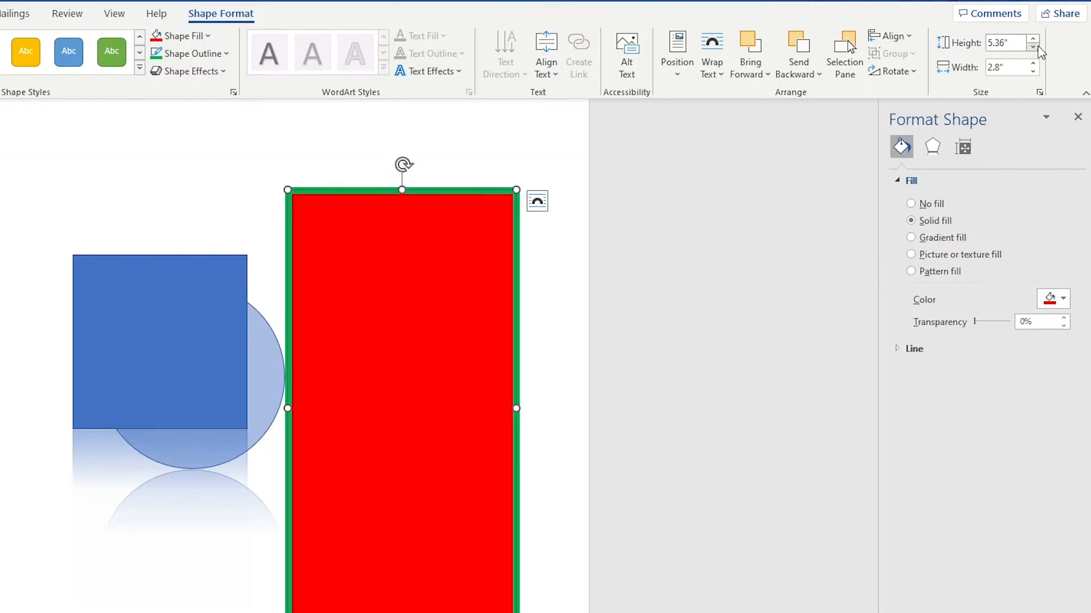
Step: Reduce the red rectangle's height in small increments to 2.8"
{"action": "left_click", "coordinate": [1034, 48]}
{"action": "left_click", "coordinate": [1033, 48]}
{"action": "left_click", "coordinate": [1034, 48]}
{"action": "left_click", "coordinate": [1033, 47]}
{"action": "left_click", "coordinate": [1033, 48]}
{"action": "left_click", "coordinate": [1033, 48]}
{"action": "left_click", "coordinate": [1034, 48]}
{"action": "left_click", "coordinate": [1034, 47]}
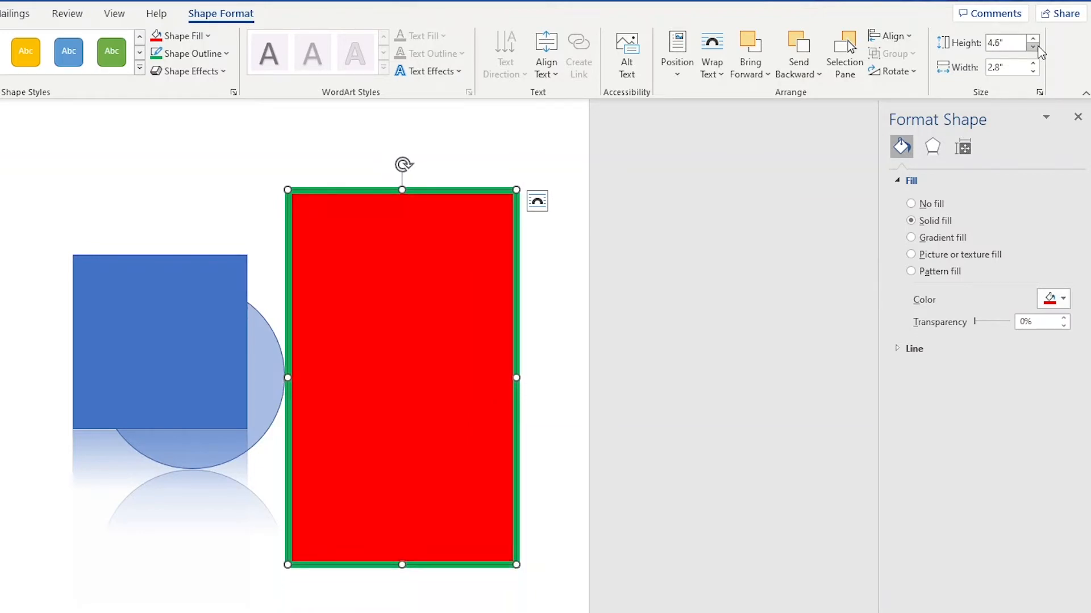
{"action": "left_click_drag", "start_coordinate": [1033, 47], "coordinate": [1032, 47]}
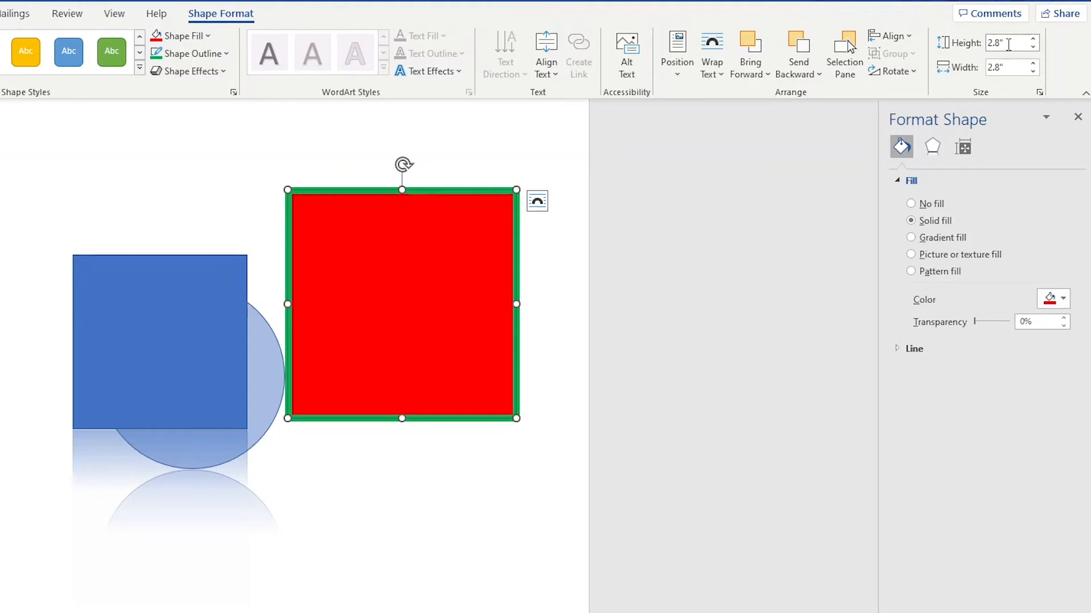
Step: Set the red shape's height to 5" and its width to 6"
{"action": "left_click", "coordinate": [986, 46]}
{"action": "key", "text": "Return"}
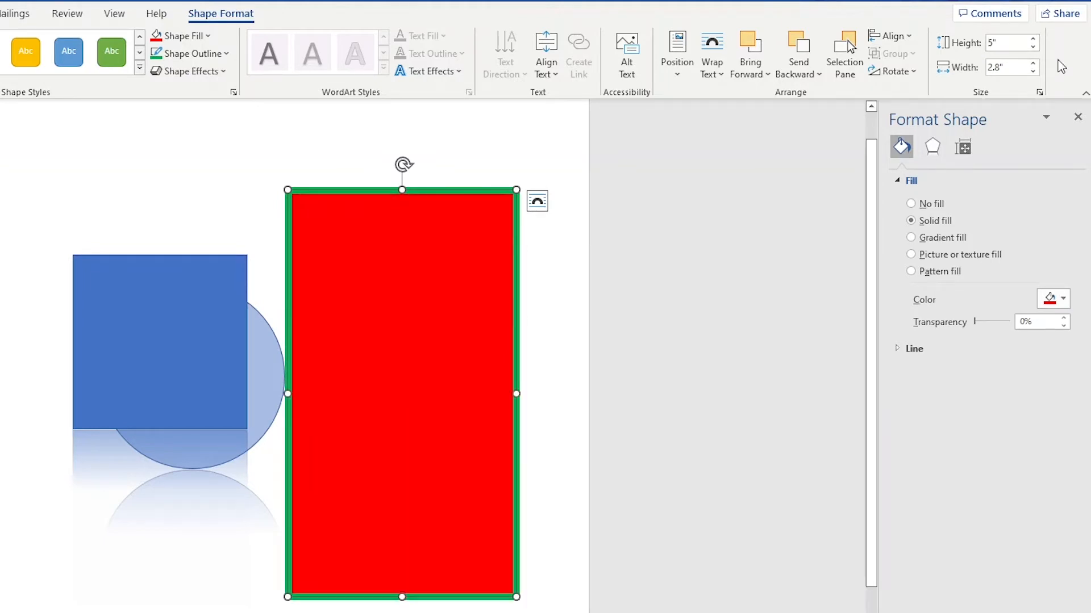
{"action": "left_click", "coordinate": [1009, 69]}
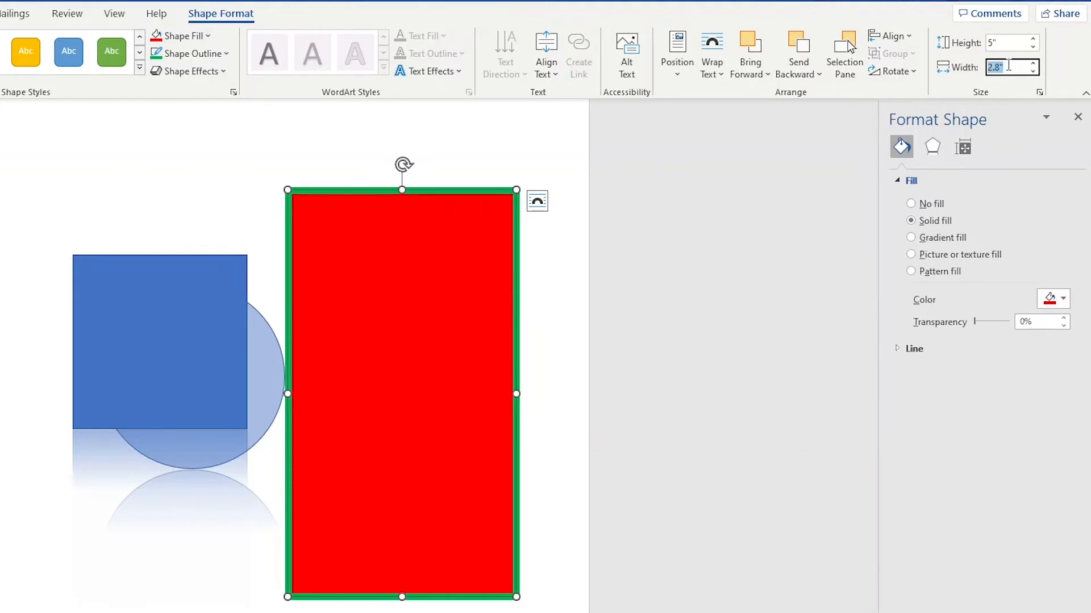
{"action": "key", "text": "Return"}
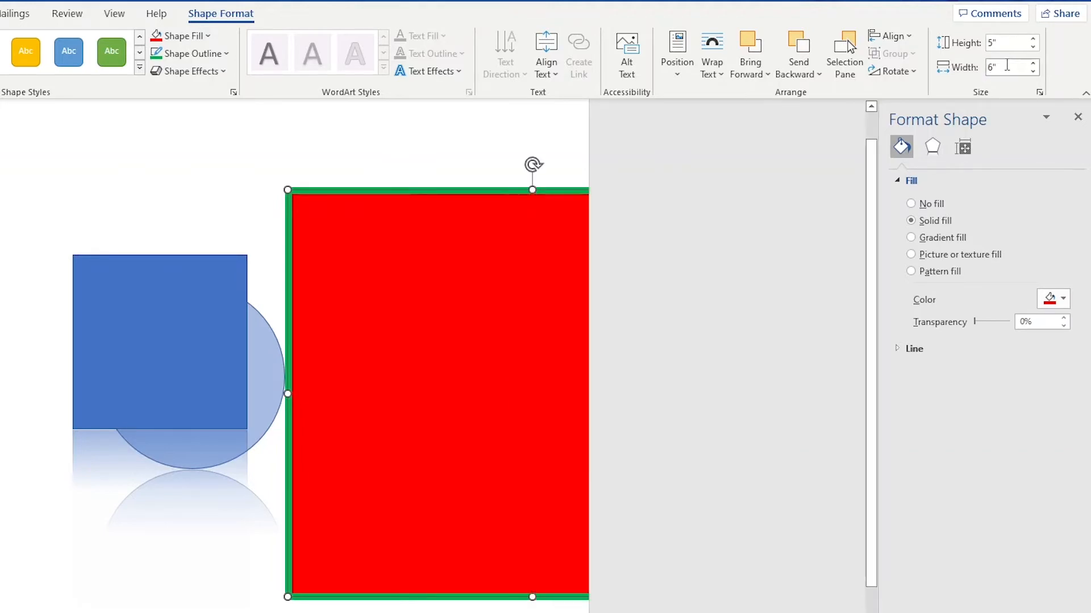
Step: Move the red rectangle back within the page over the blue shapes and set its width to 5"
{"action": "left_click_drag", "start_coordinate": [451, 346], "coordinate": [170, 319]}
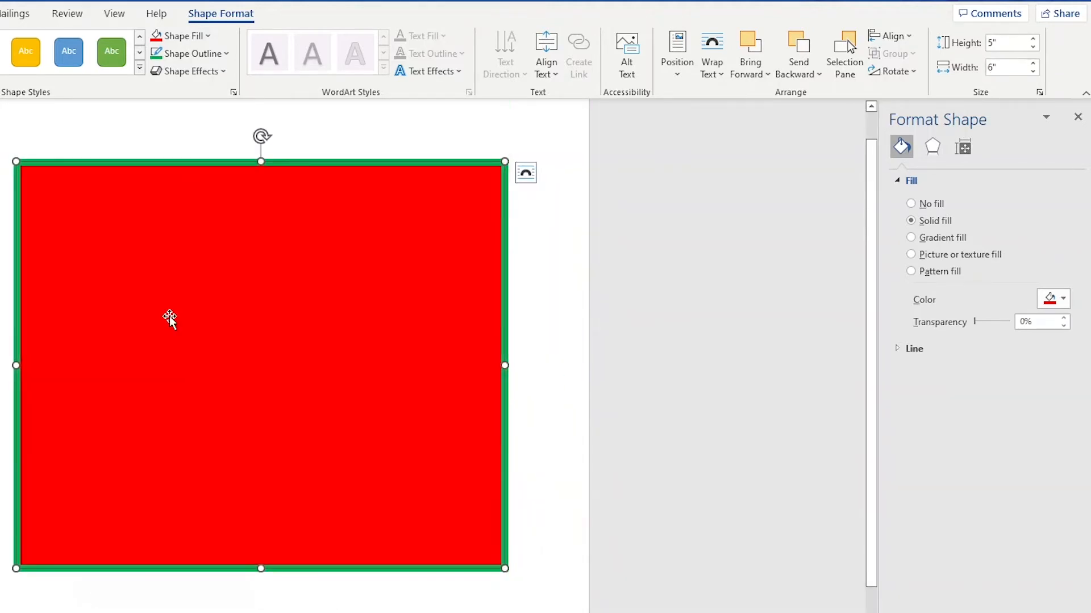
{"action": "left_click", "coordinate": [1007, 43]}
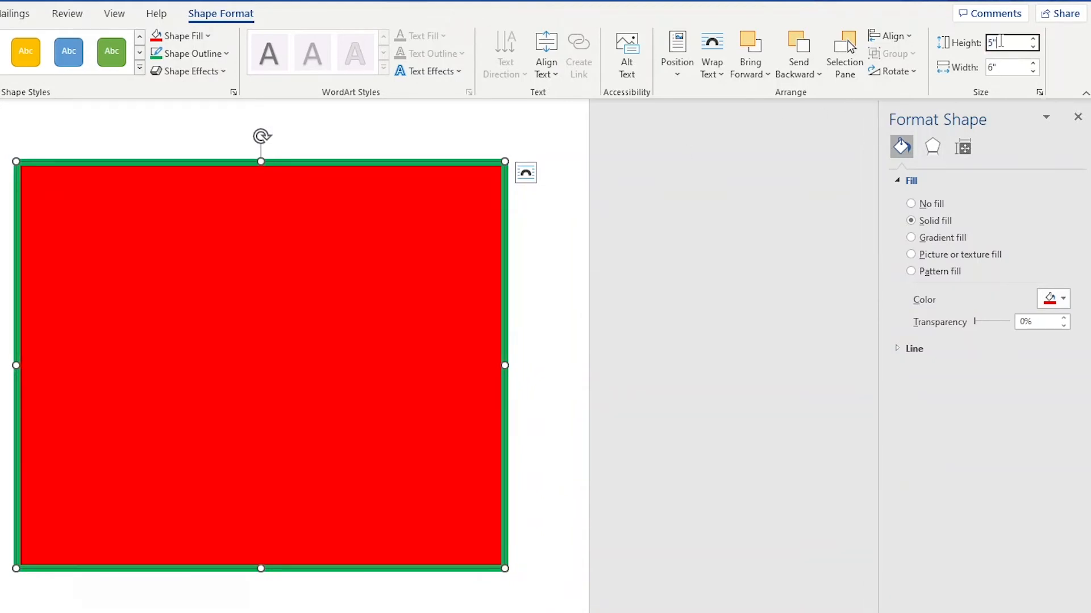
{"action": "left_click", "coordinate": [1006, 67]}
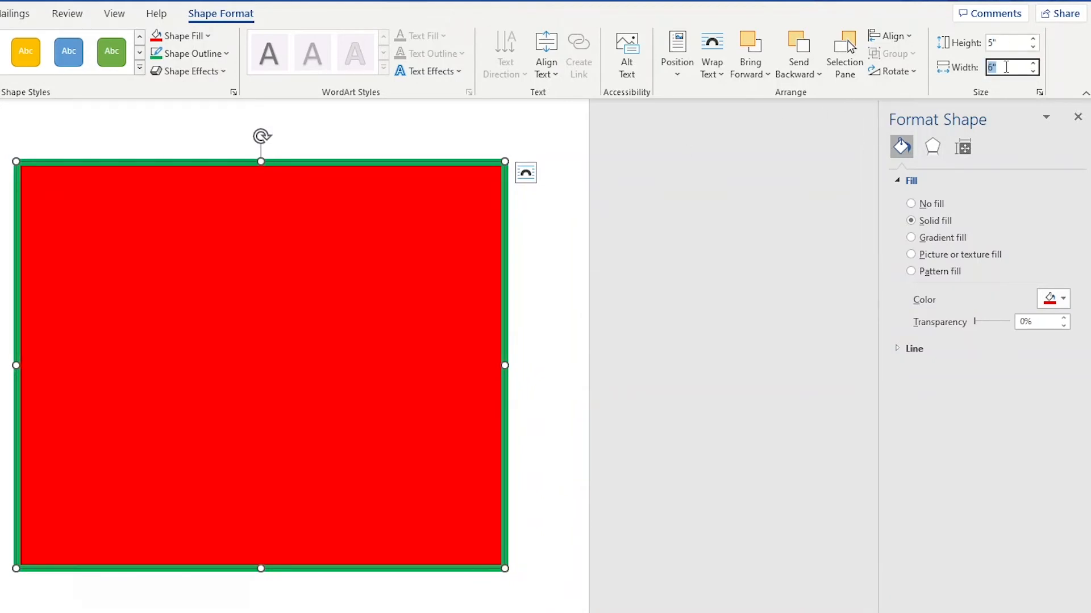
{"action": "key", "text": "Return"}
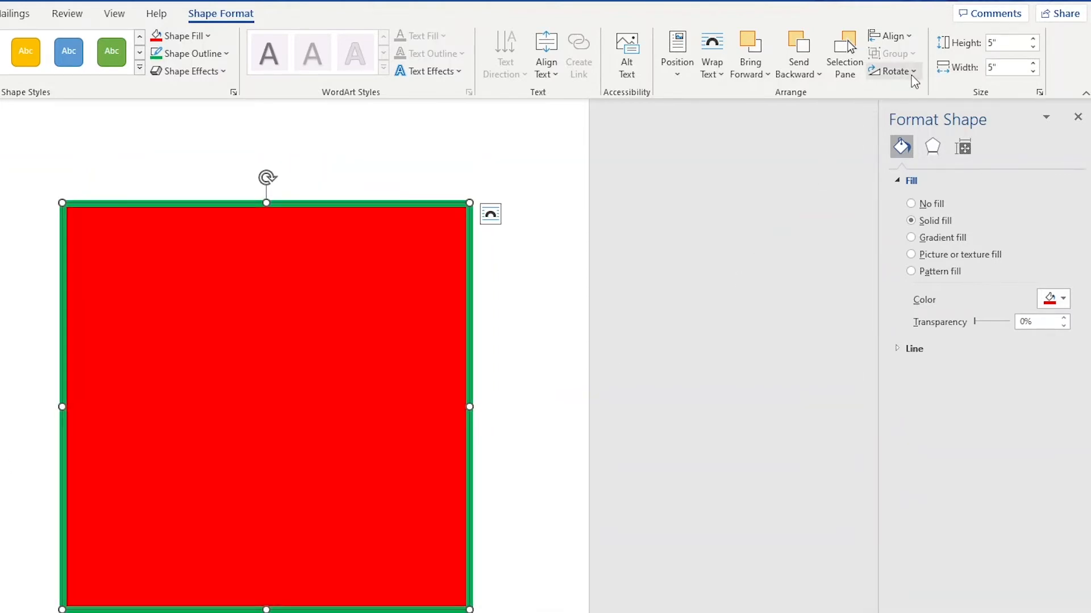
Step: Flip the red square horizontally and reposition it on the page
{"action": "left_click", "coordinate": [896, 71]}
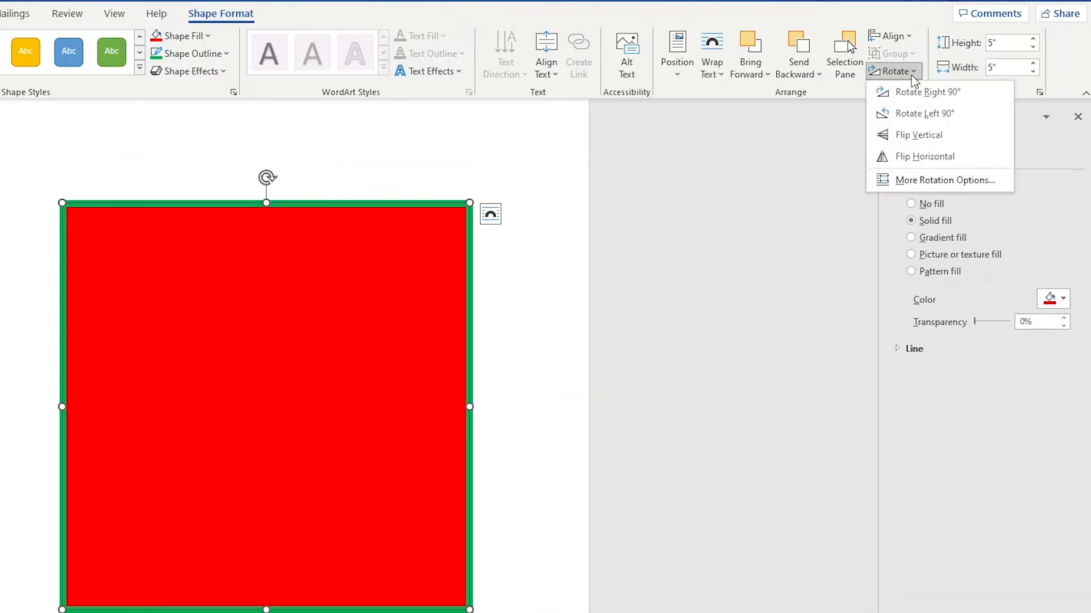
{"action": "left_click", "coordinate": [949, 156]}
{"action": "left_click_drag", "start_coordinate": [252, 371], "coordinate": [232, 403]}
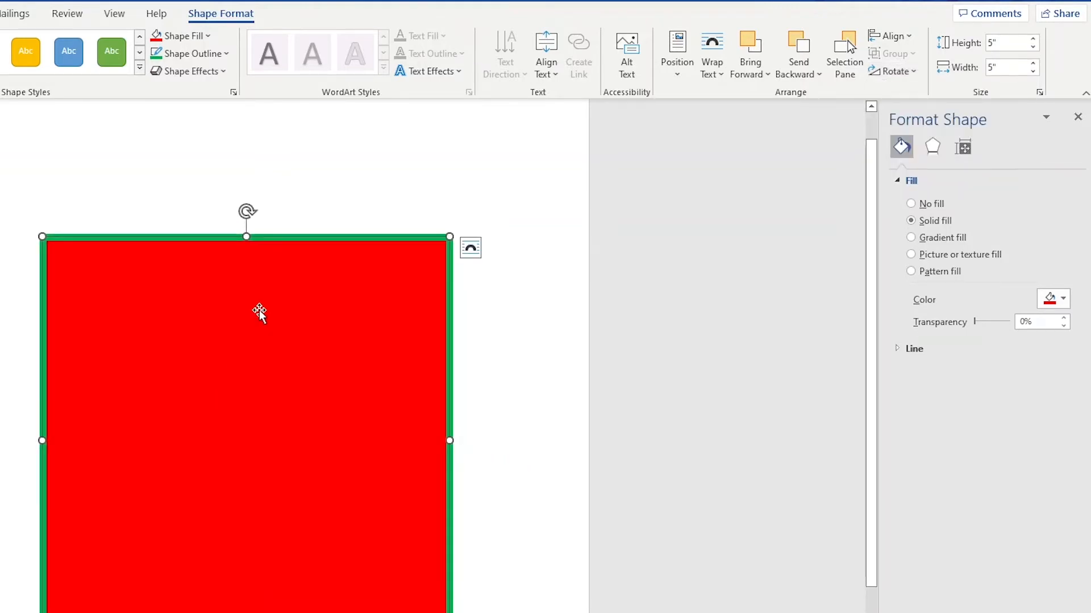
Step: Move the blue square farther from the red square and rotate it counterclockwise by its rotation handle
{"action": "left_click_drag", "start_coordinate": [149, 318], "coordinate": [62, 308]}
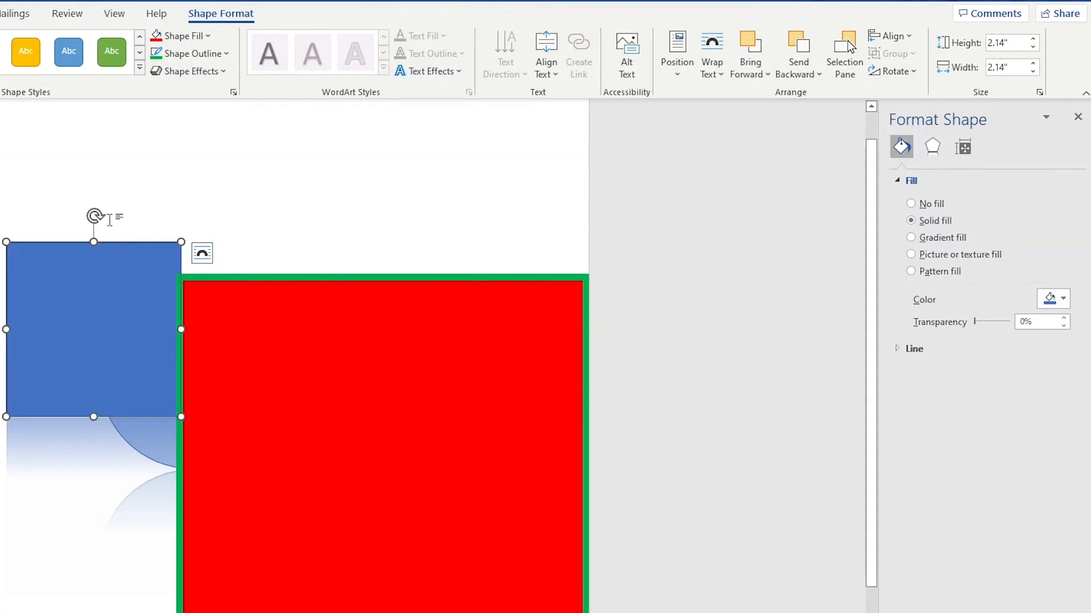
{"action": "left_click_drag", "start_coordinate": [94, 216], "coordinate": [45, 294]}
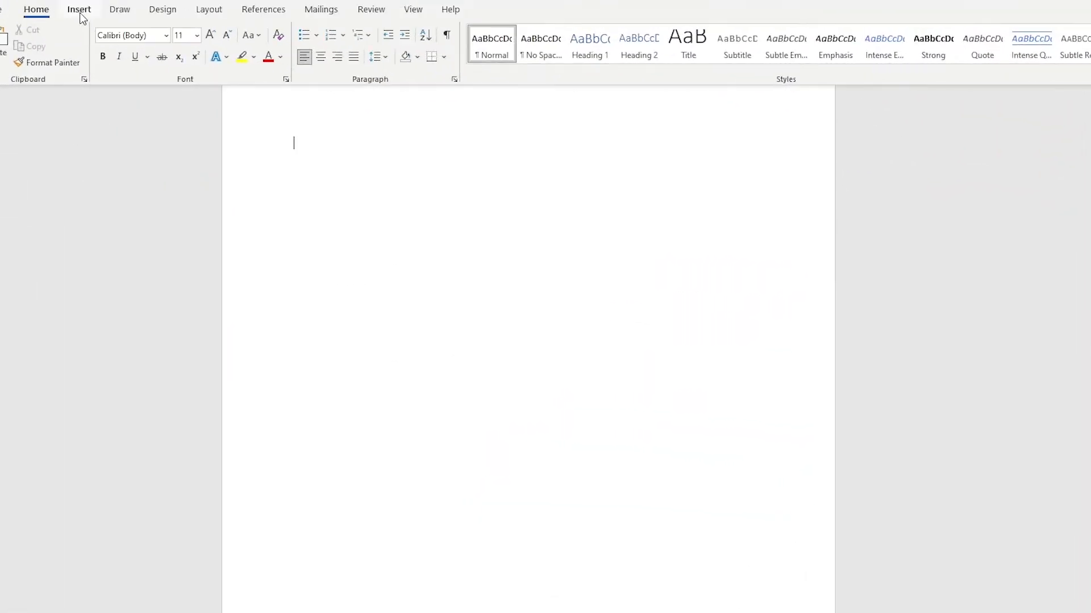
Step: Draw a large five-point star in the middle of the blank document and deselect it
{"action": "left_click", "coordinate": [80, 11]}
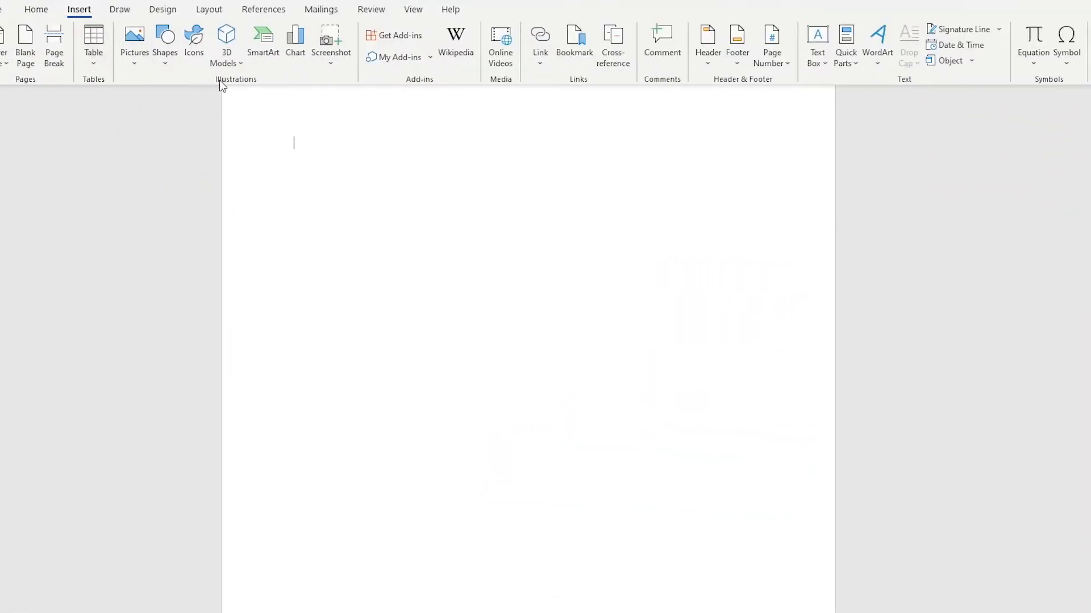
{"action": "left_click", "coordinate": [165, 57]}
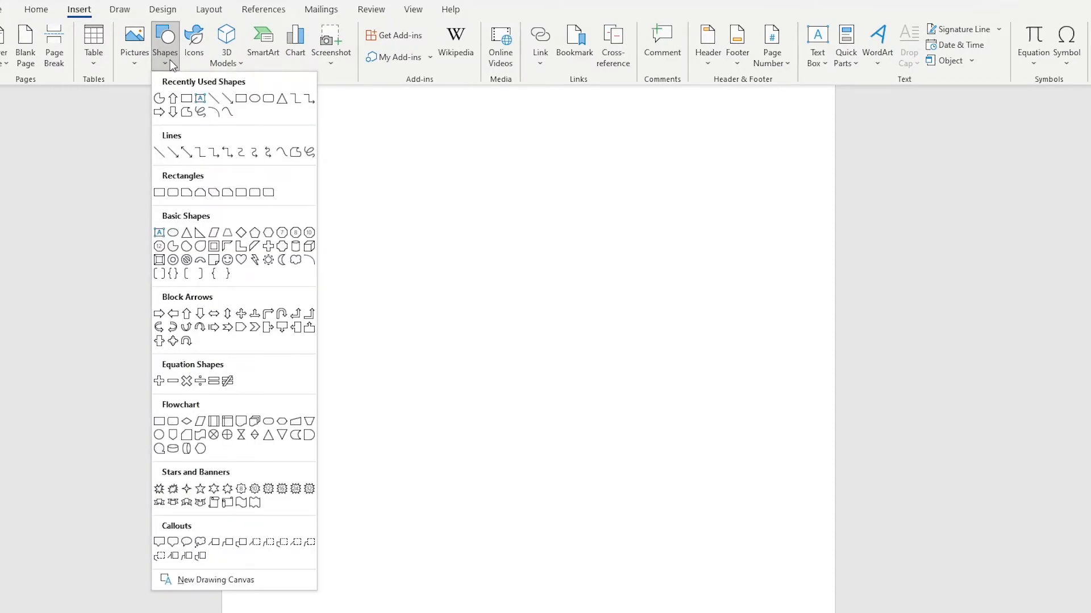
{"action": "left_click", "coordinate": [198, 490]}
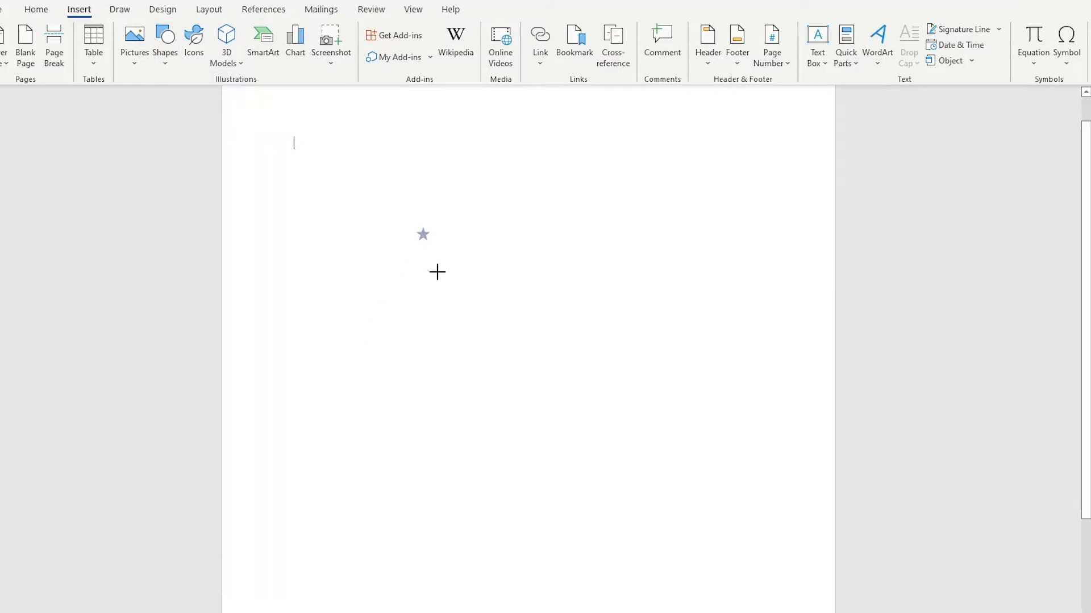
{"action": "left_click_drag", "start_coordinate": [437, 272], "coordinate": [579, 501]}
{"action": "left_click", "coordinate": [377, 248]}
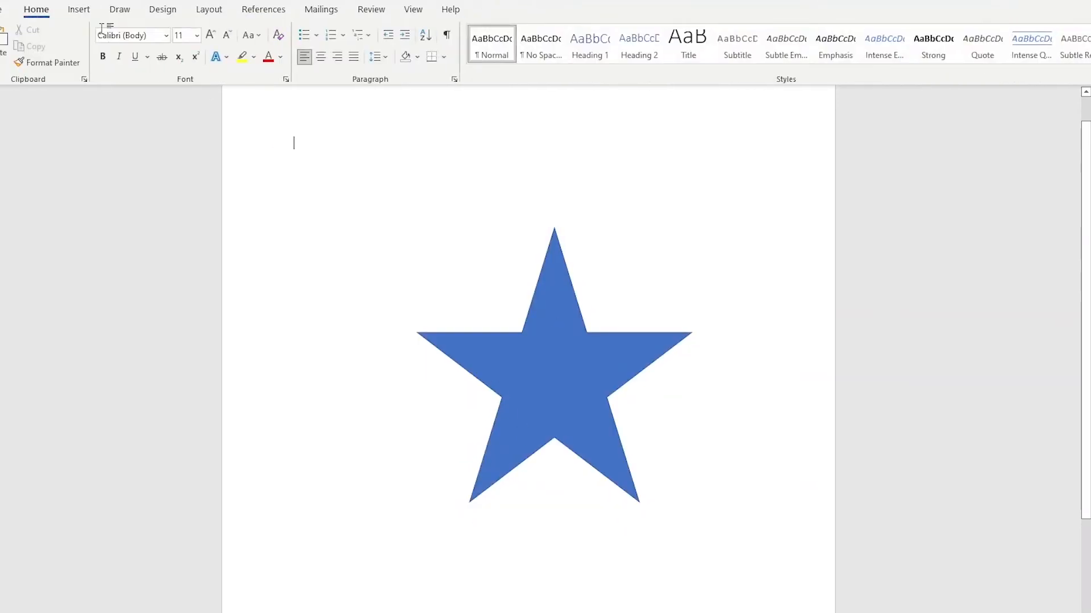
Step: Draw a second, tall and narrow five-point star beside the large star
{"action": "left_click", "coordinate": [83, 10]}
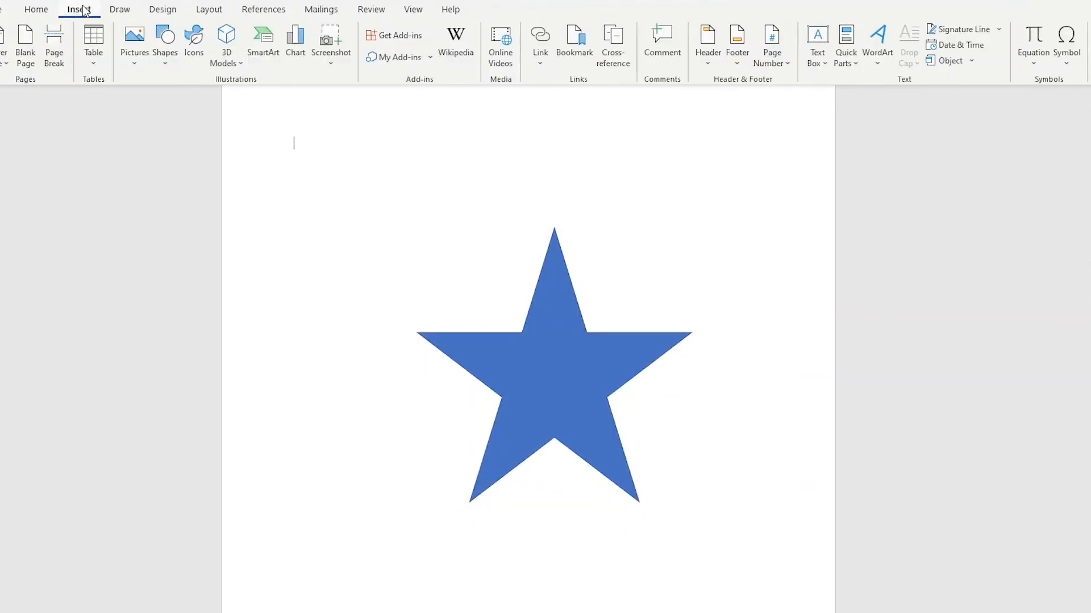
{"action": "left_click", "coordinate": [165, 41]}
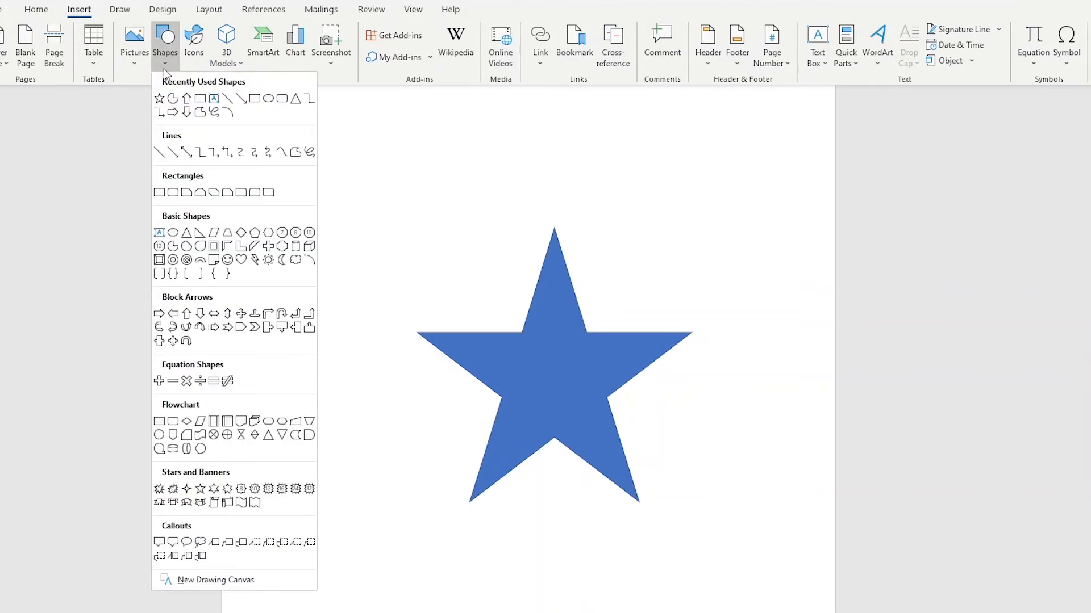
{"action": "left_click", "coordinate": [213, 489]}
{"action": "left_click_drag", "start_coordinate": [335, 170], "coordinate": [392, 353]}
Step: Select the large star and change the thickness of its points with its adjustment handle
{"action": "left_click", "coordinate": [597, 385]}
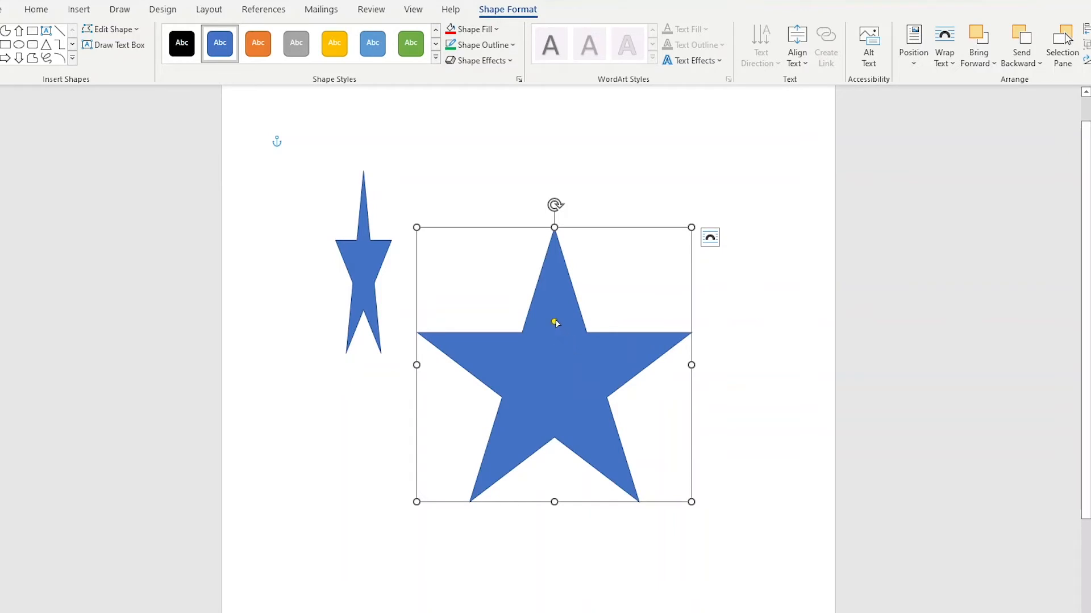
{"action": "mouse_move", "coordinate": [554, 323]}
{"action": "left_mouse_down"}
{"action": "mouse_move", "coordinate": [552, 378]}
{"action": "mouse_move", "coordinate": [540, 258]}
{"action": "mouse_move", "coordinate": [548, 316]}
{"action": "left_mouse_up"}
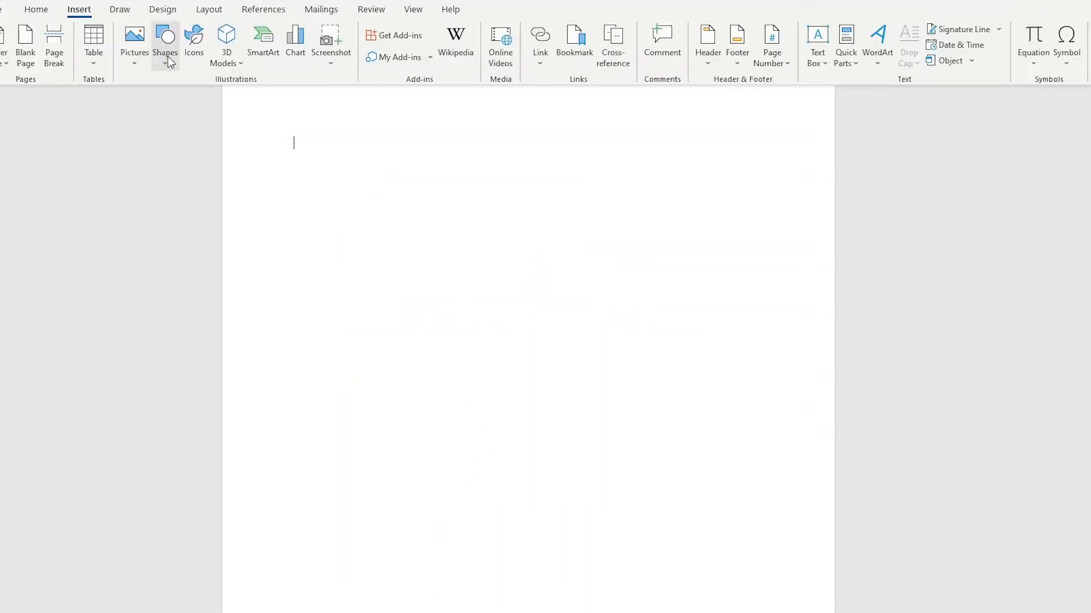
Step: Draw a tall down-pointing block arrow in the middle of the blank page
{"action": "left_click", "coordinate": [168, 56]}
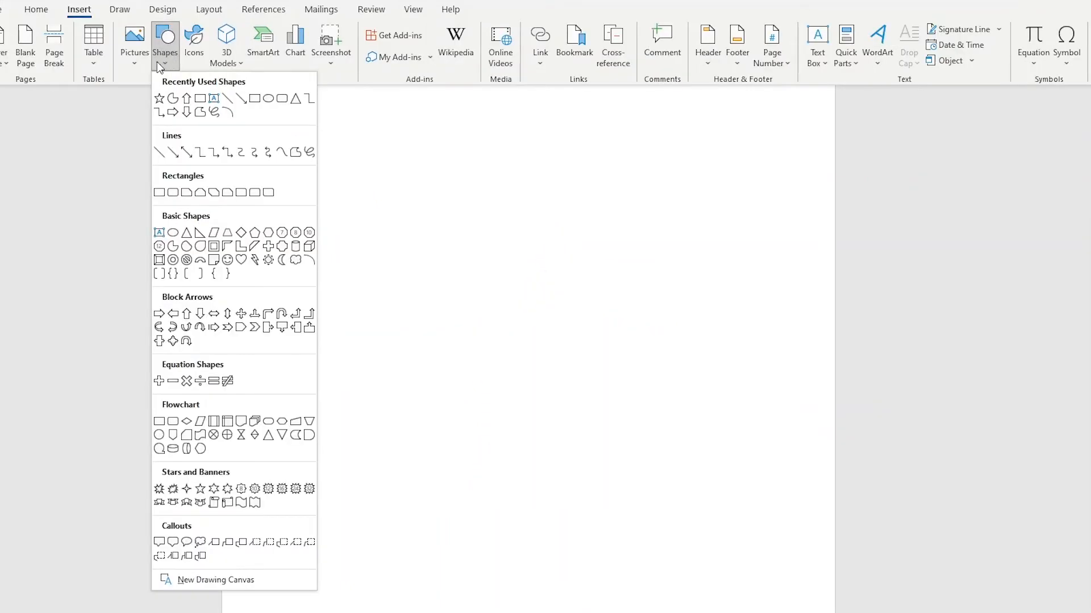
{"action": "left_click", "coordinate": [191, 233]}
{"action": "left_click_drag", "start_coordinate": [449, 216], "coordinate": [576, 467]}
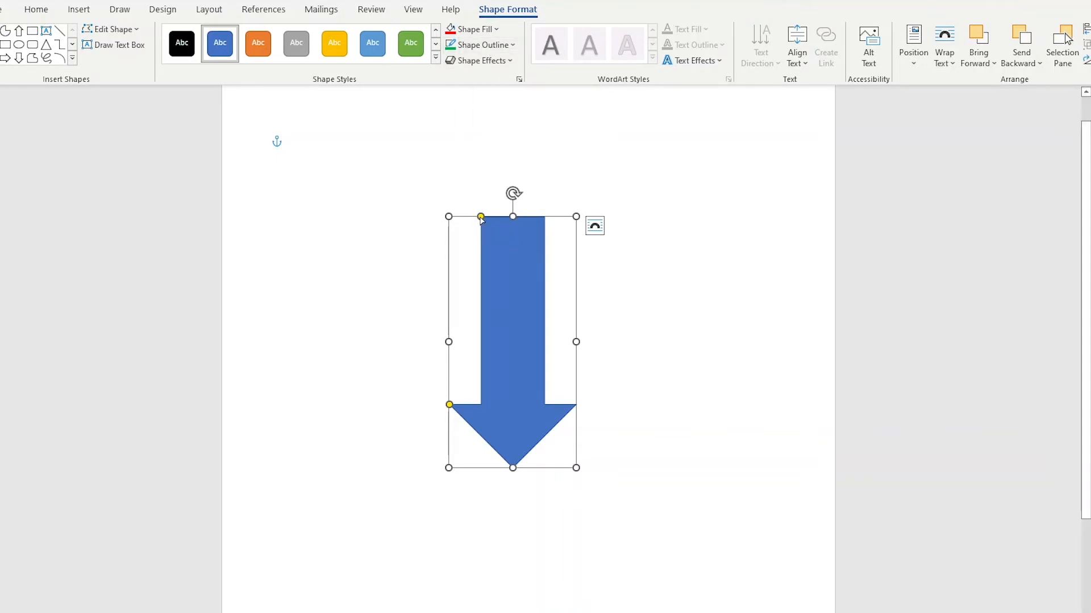
Step: Adjust the arrow's shaft width, lengthen its arrowhead slightly, and rotate the arrow by its rotation handle
{"action": "left_click_drag", "start_coordinate": [481, 216], "coordinate": [505, 228]}
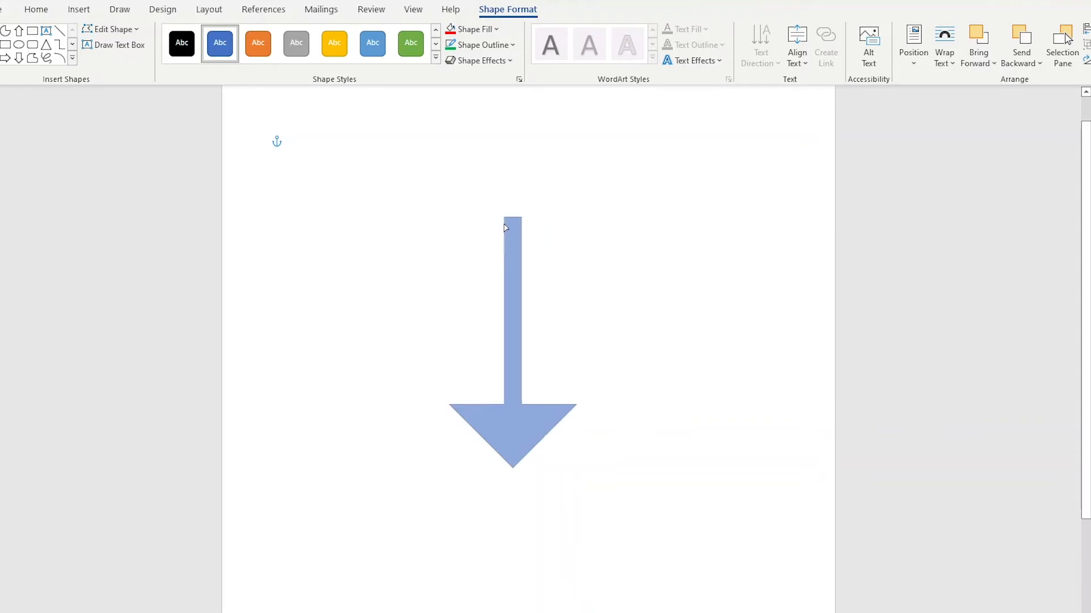
{"action": "left_click_drag", "start_coordinate": [504, 225], "coordinate": [449, 393]}
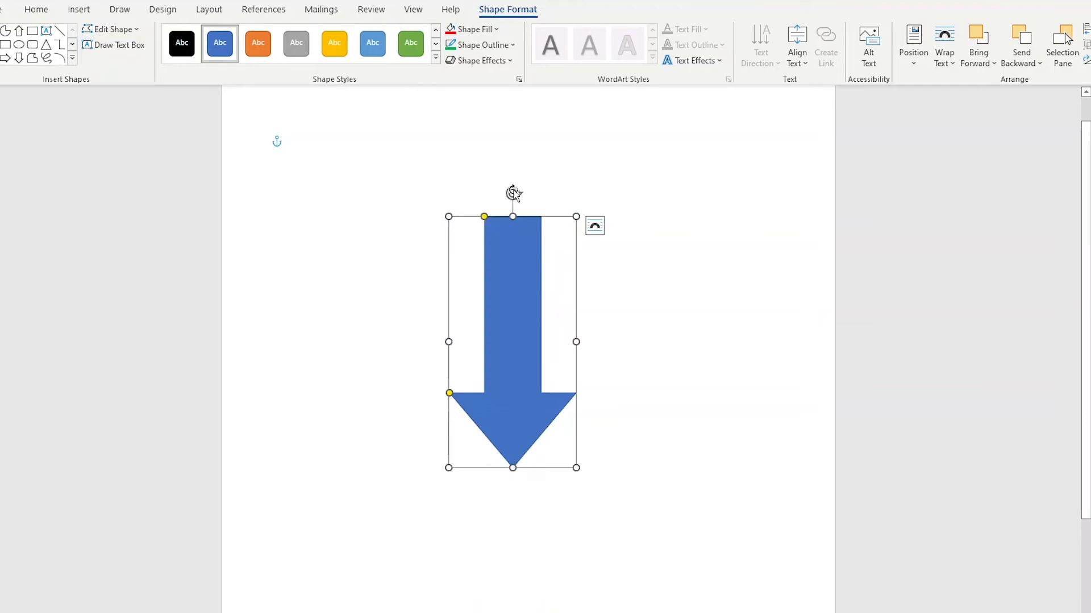
{"action": "left_click_drag", "start_coordinate": [513, 194], "coordinate": [690, 448]}
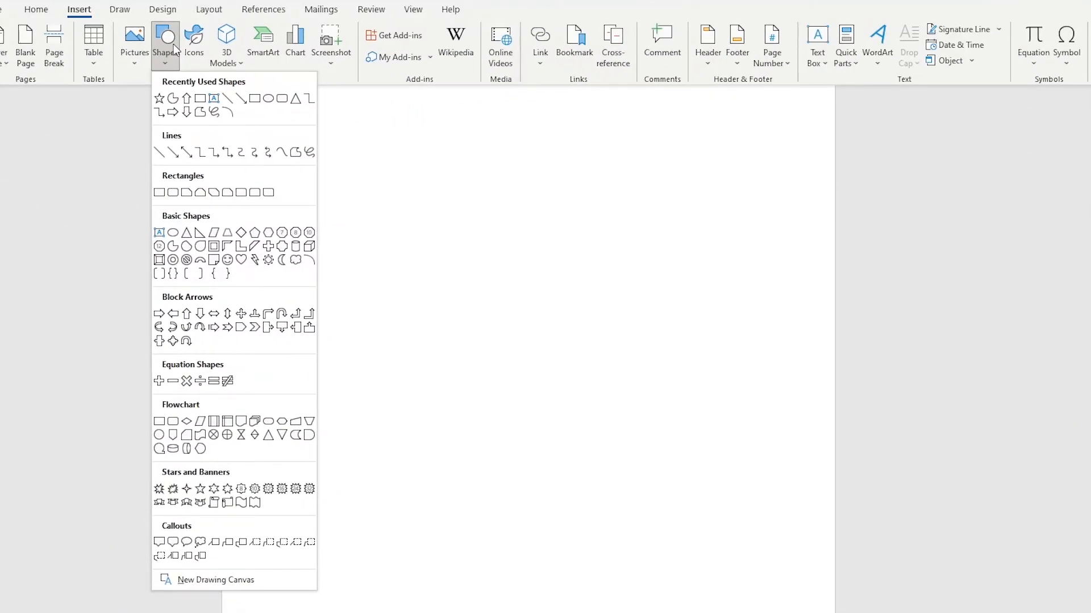
Step: Draw a large partial circle shape on the blank page and move it toward the page's left side
{"action": "left_click", "coordinate": [174, 248]}
{"action": "left_click_drag", "start_coordinate": [426, 256], "coordinate": [648, 456]}
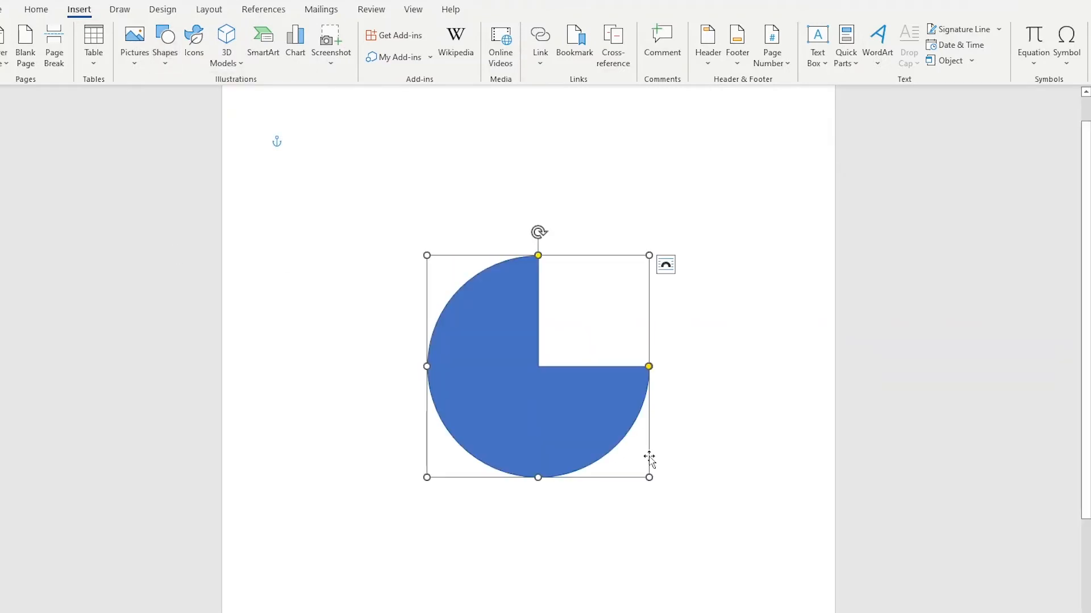
{"action": "left_click_drag", "start_coordinate": [575, 428], "coordinate": [467, 399]}
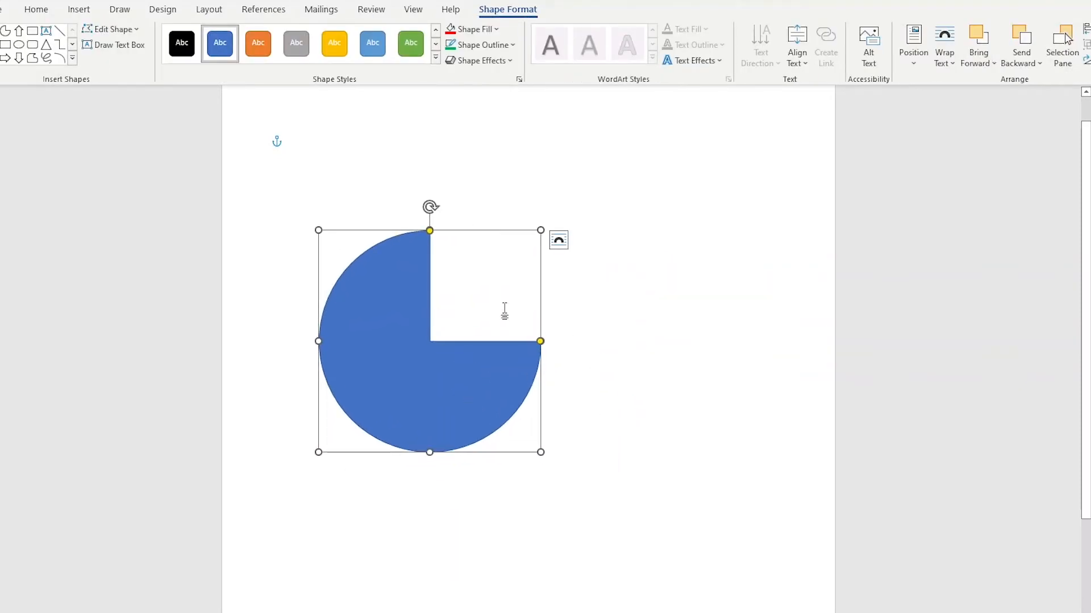
Step: Reshape the partial circle's opening into a right-facing wedge mouth, as on Pac-Man, and reposition the shape left of the page's centre
{"action": "left_click_drag", "start_coordinate": [430, 230], "coordinate": [528, 294]}
{"action": "left_click_drag", "start_coordinate": [539, 341], "coordinate": [522, 401]}
{"action": "left_click_drag", "start_coordinate": [529, 292], "coordinate": [523, 272]}
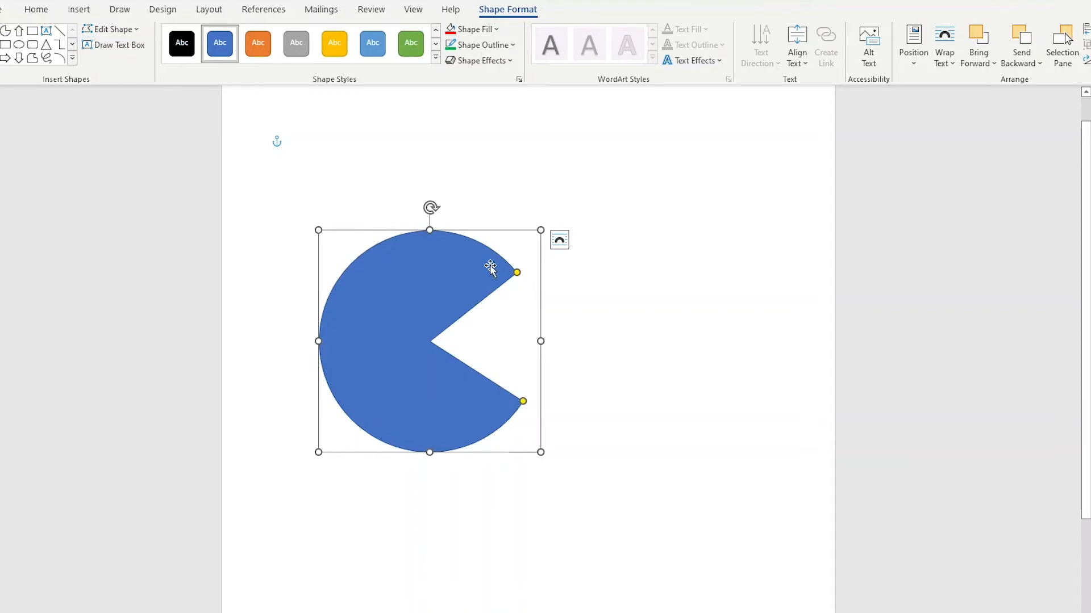
{"action": "left_click_drag", "start_coordinate": [410, 311], "coordinate": [361, 316]}
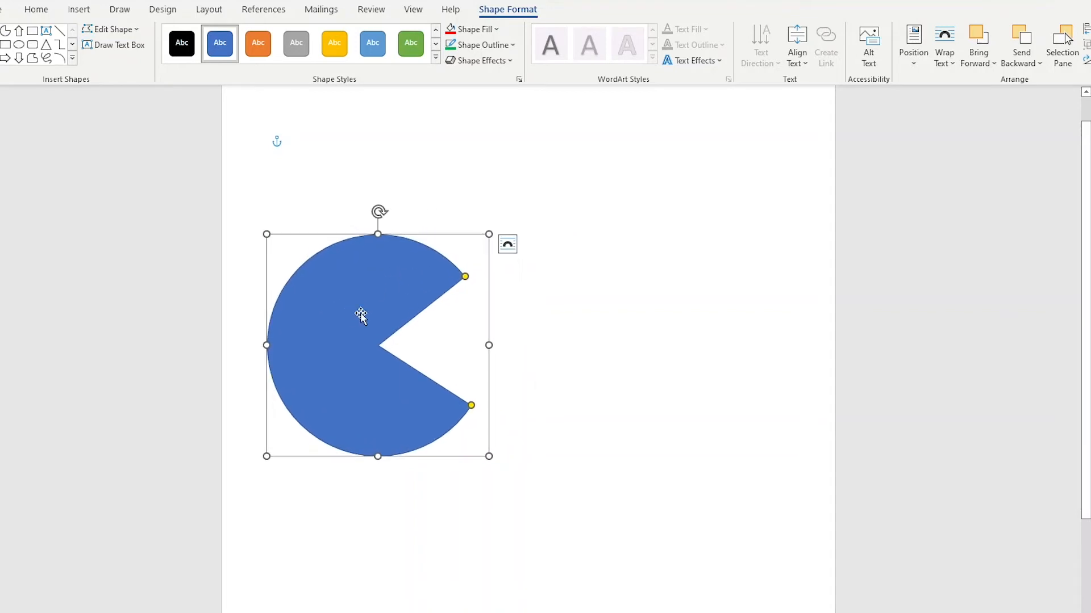
{"action": "mouse_move", "coordinate": [397, 279]}
{"action": "left_mouse_down"}
{"action": "mouse_move", "coordinate": [419, 274]}
{"action": "mouse_move", "coordinate": [435, 287]}
{"action": "mouse_move", "coordinate": [417, 280]}
{"action": "left_mouse_up"}
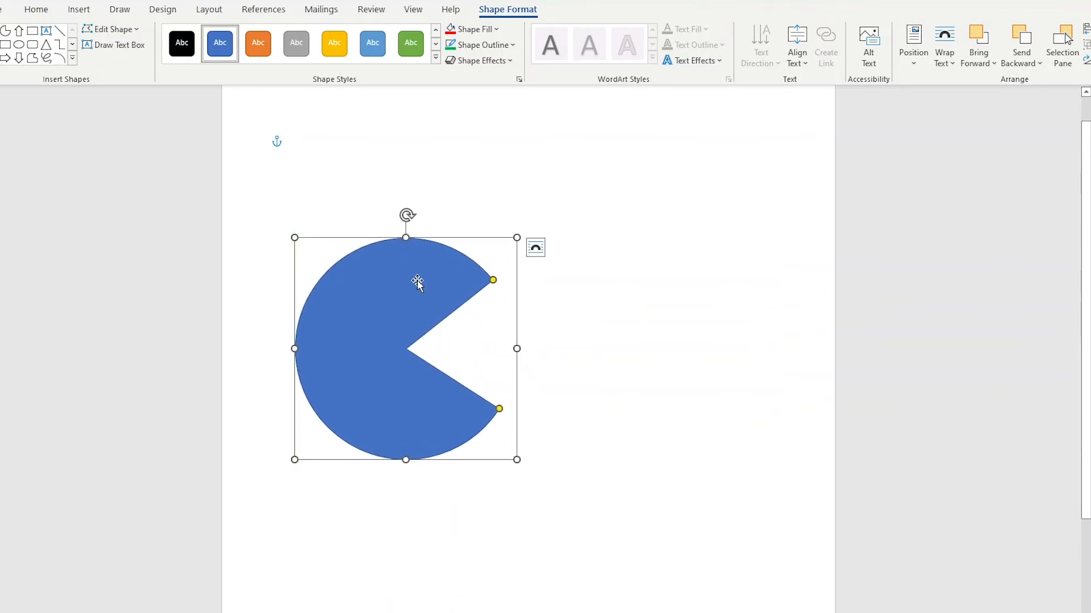
Step: Fill the Pac-Man shape with standard yellow, remove its outline, and deselect it
{"action": "right_click", "coordinate": [417, 281]}
{"action": "left_click", "coordinate": [465, 249]}
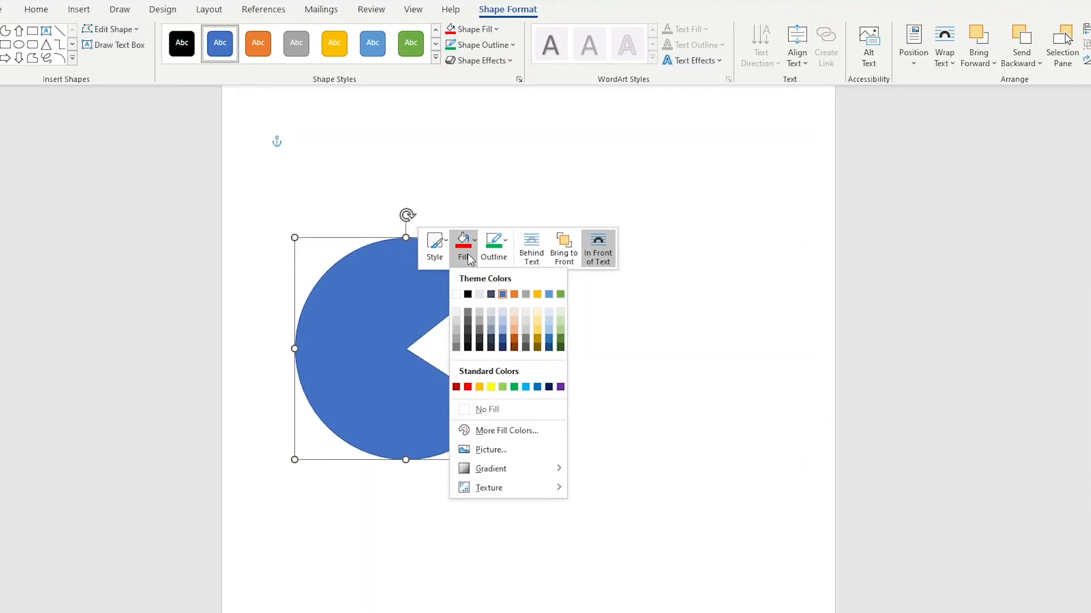
{"action": "left_click", "coordinate": [491, 388]}
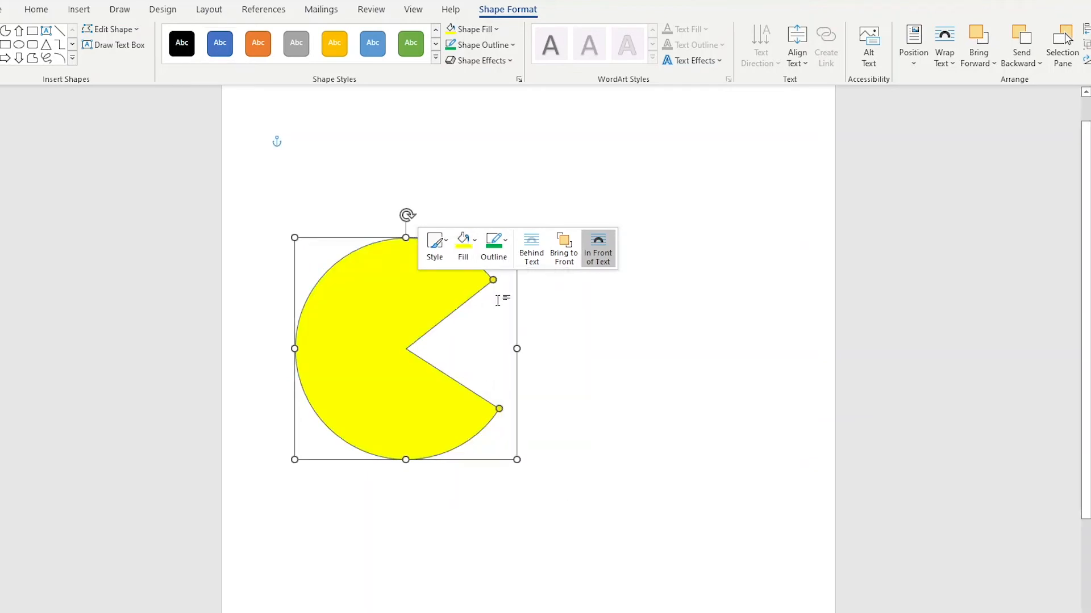
{"action": "left_click", "coordinate": [504, 256]}
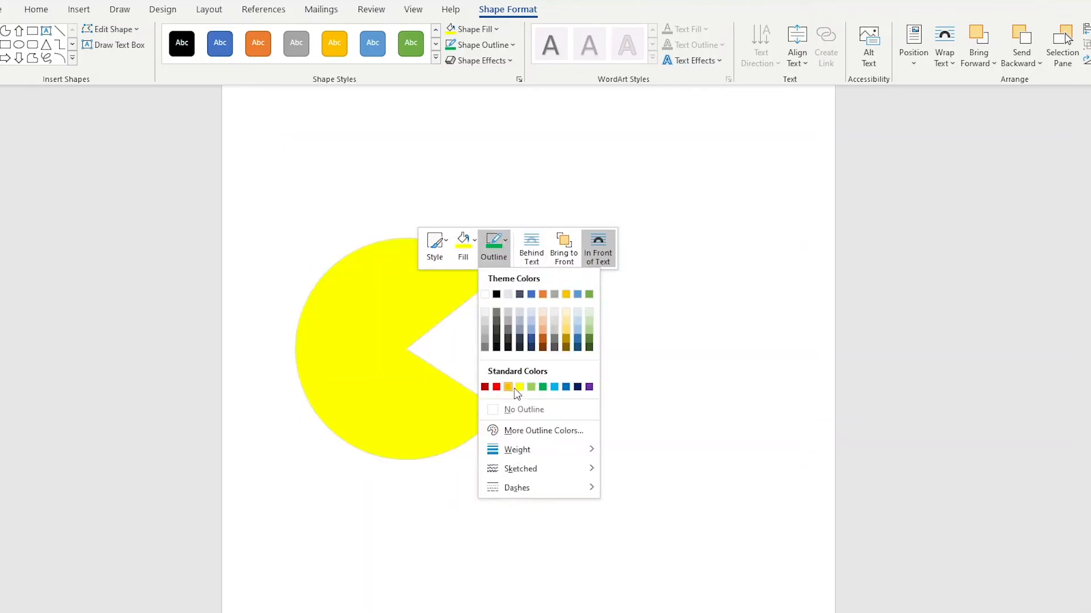
{"action": "left_click", "coordinate": [526, 414]}
{"action": "left_click", "coordinate": [252, 110]}
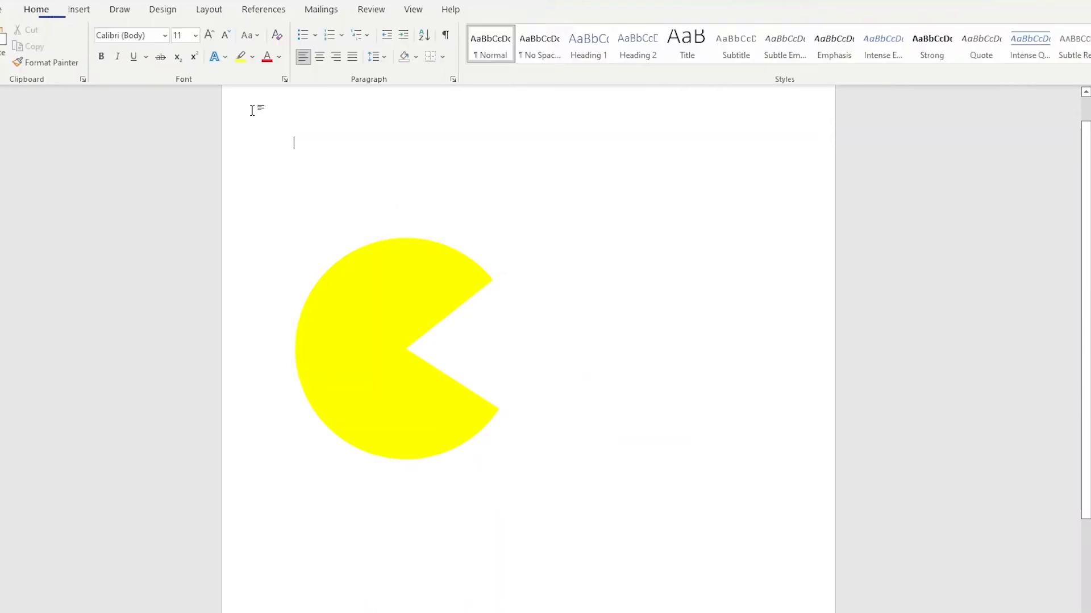
Step: Draw a rectangle covering nearly the whole page and send it behind the Pac-Man shape
{"action": "left_click", "coordinate": [89, 14]}
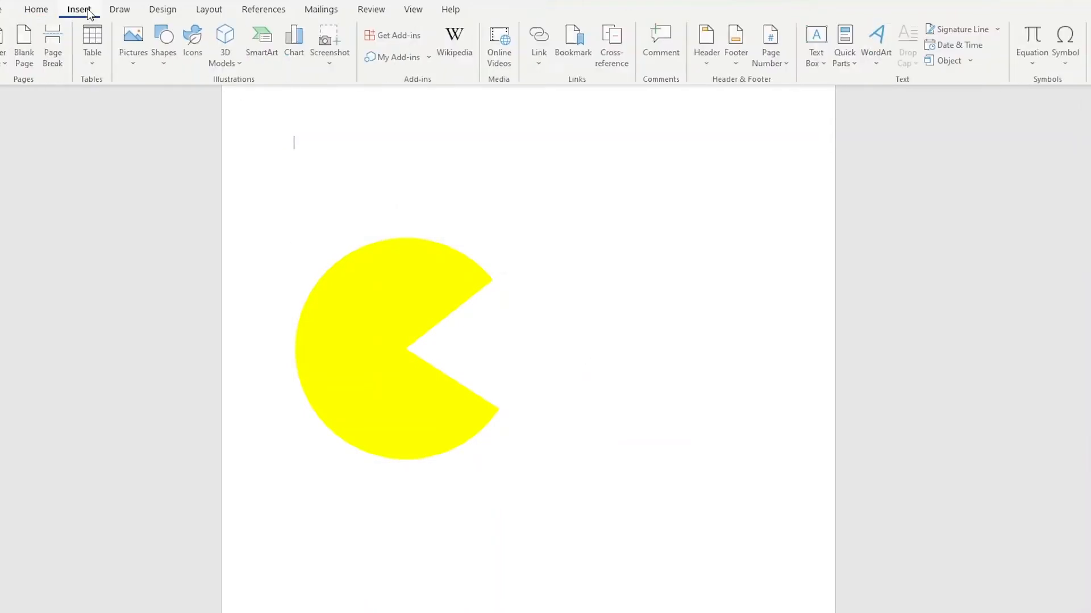
{"action": "left_click", "coordinate": [160, 52]}
{"action": "left_click", "coordinate": [152, 196]}
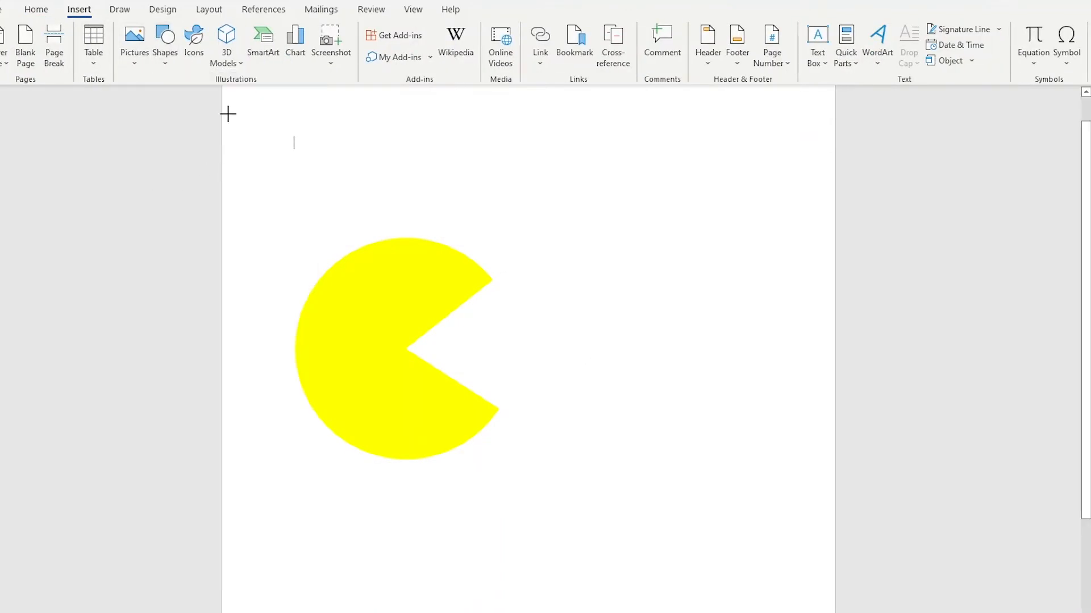
{"action": "left_click_drag", "start_coordinate": [228, 113], "coordinate": [830, 612]}
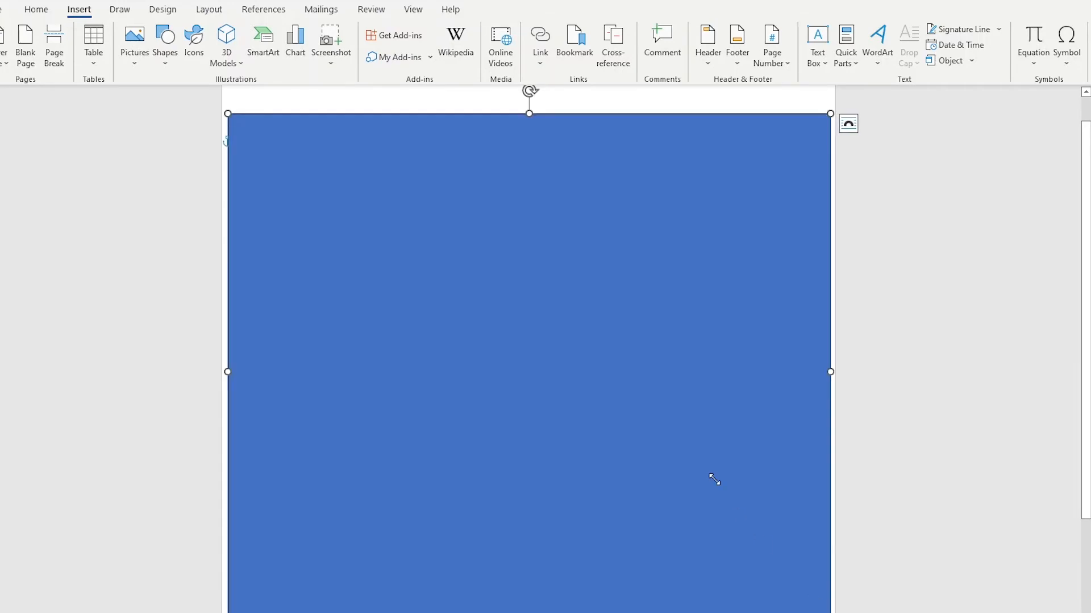
{"action": "right_click", "coordinate": [581, 301]}
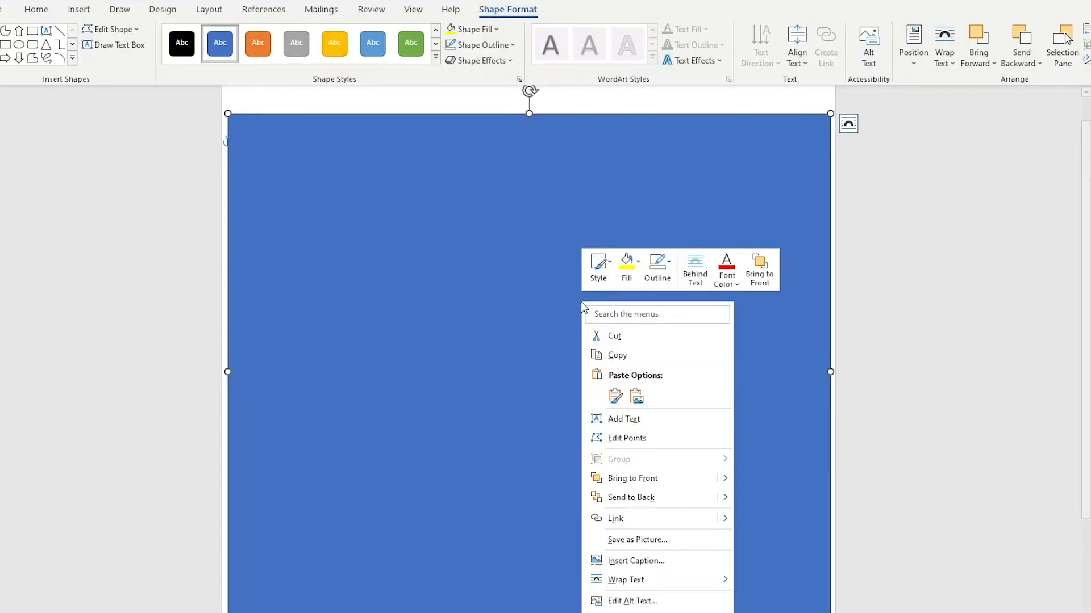
{"action": "left_click", "coordinate": [632, 499]}
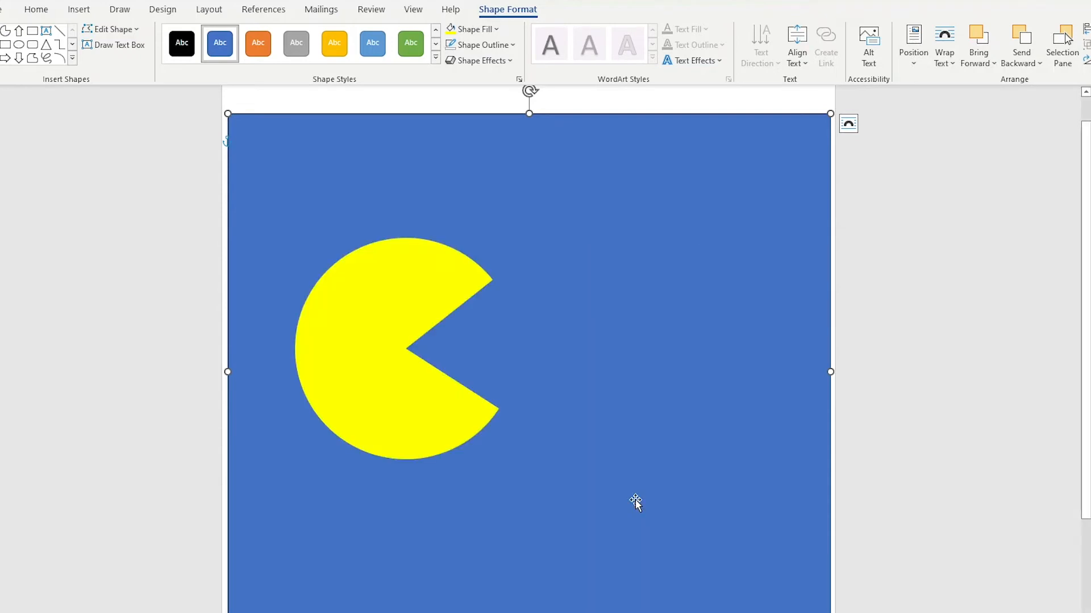
Step: Fill the large background rectangle with black
{"action": "right_click", "coordinate": [635, 502]}
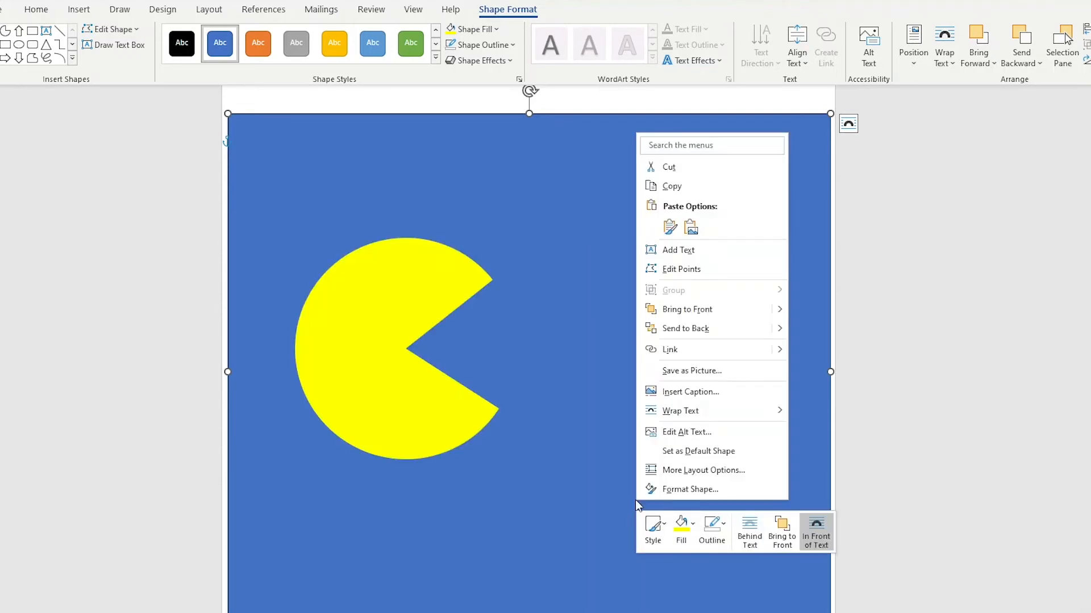
{"action": "left_click", "coordinate": [694, 534]}
{"action": "left_click", "coordinate": [693, 534]}
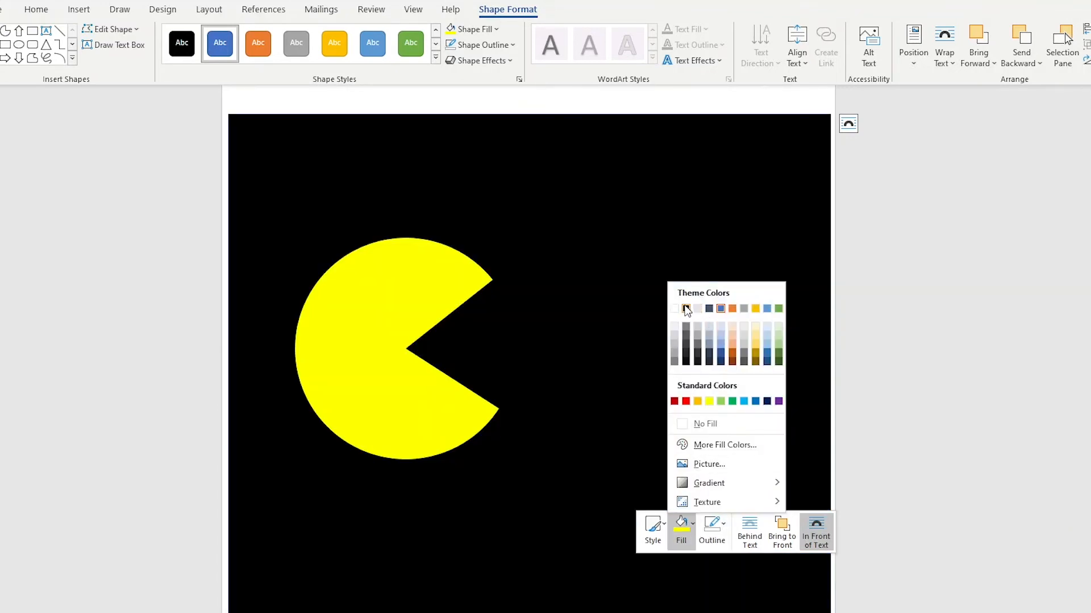
{"action": "left_click", "coordinate": [687, 310]}
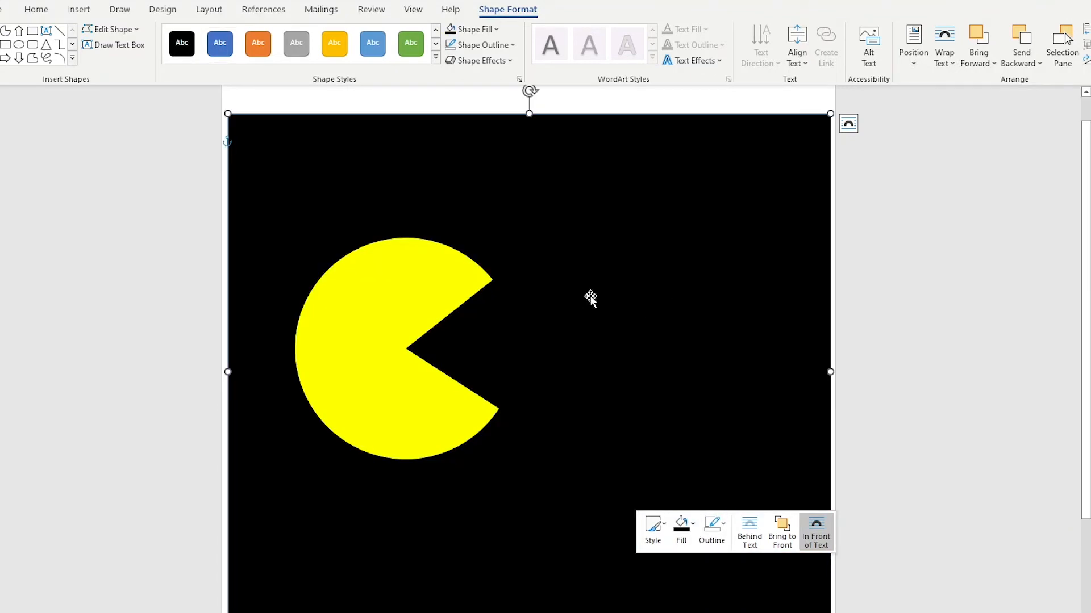
Step: Draw a small circle on the black background in front of Pac-Man's mouth
{"action": "left_click", "coordinate": [79, 10]}
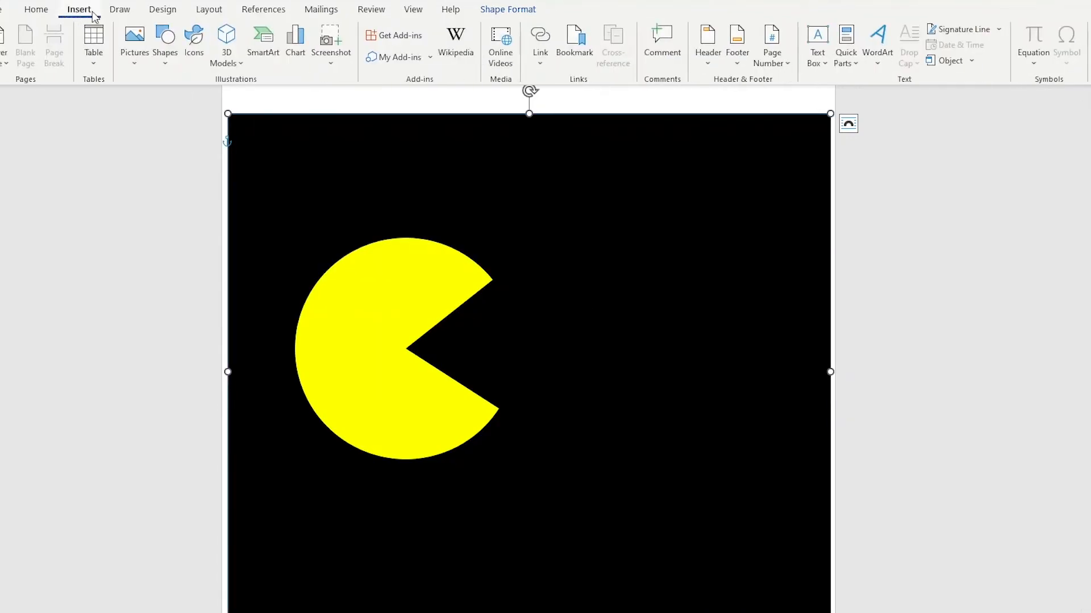
{"action": "left_click", "coordinate": [165, 56]}
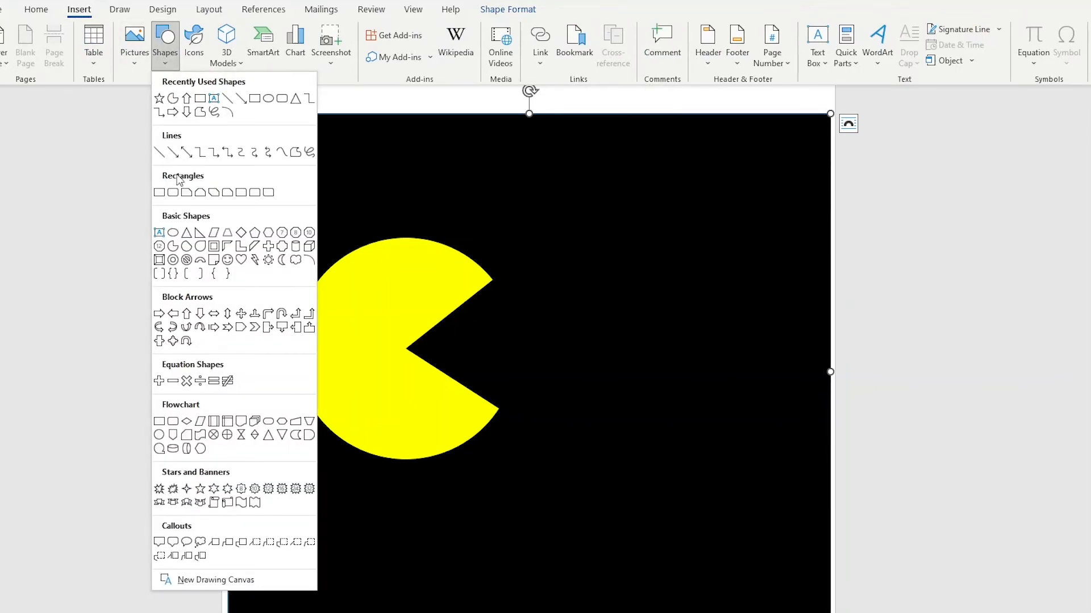
{"action": "left_click", "coordinate": [173, 232]}
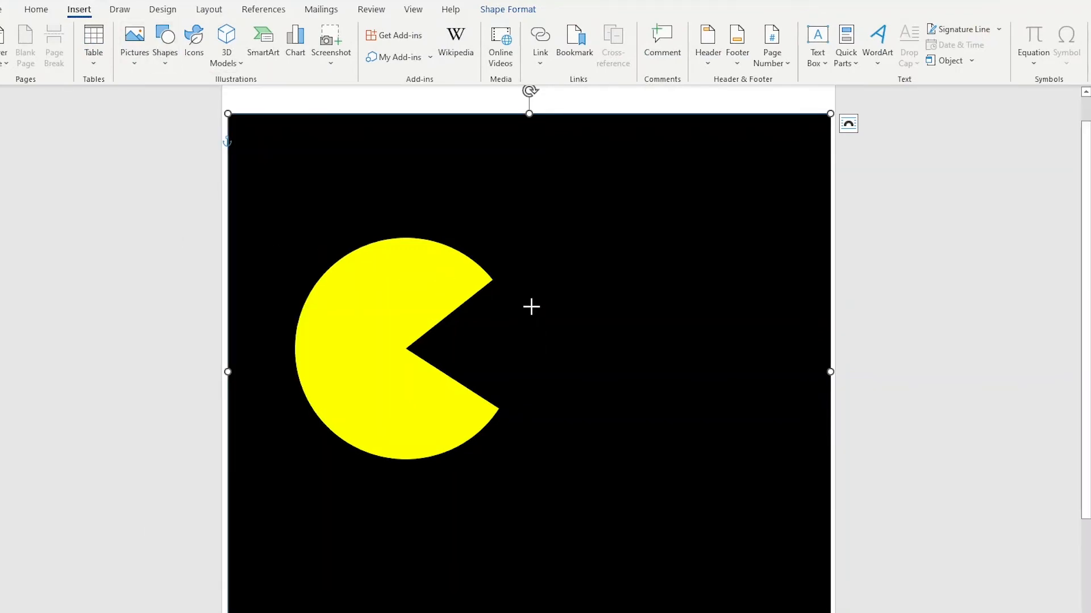
{"action": "left_click_drag", "start_coordinate": [531, 307], "coordinate": [576, 352]}
Step: Fill the small circle with standard yellow, enlarge it slightly and move it a little farther from the mouth
{"action": "right_click", "coordinate": [565, 343]}
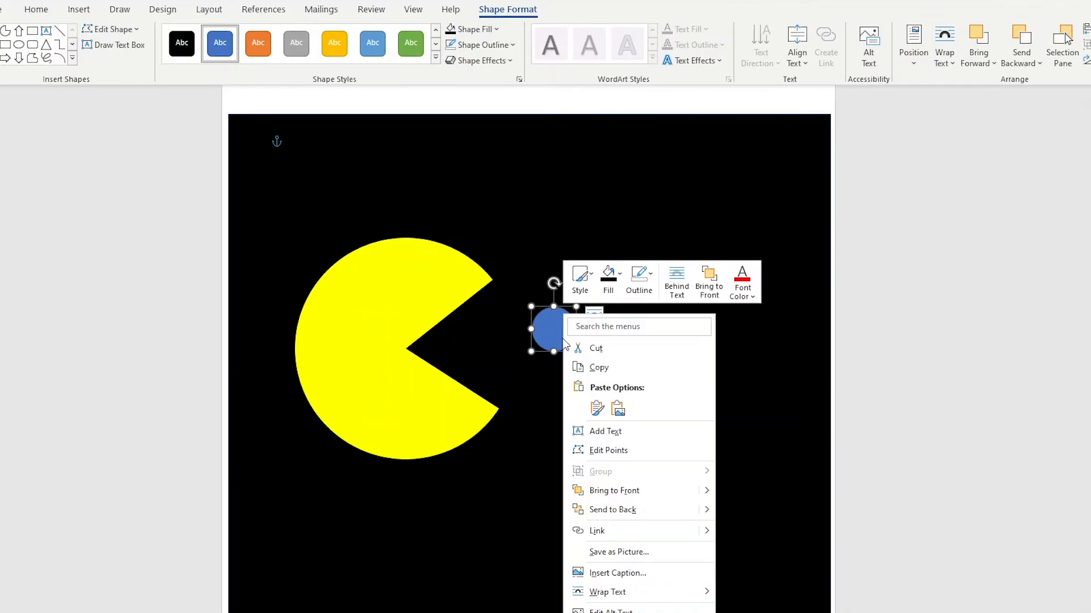
{"action": "left_click", "coordinate": [608, 279]}
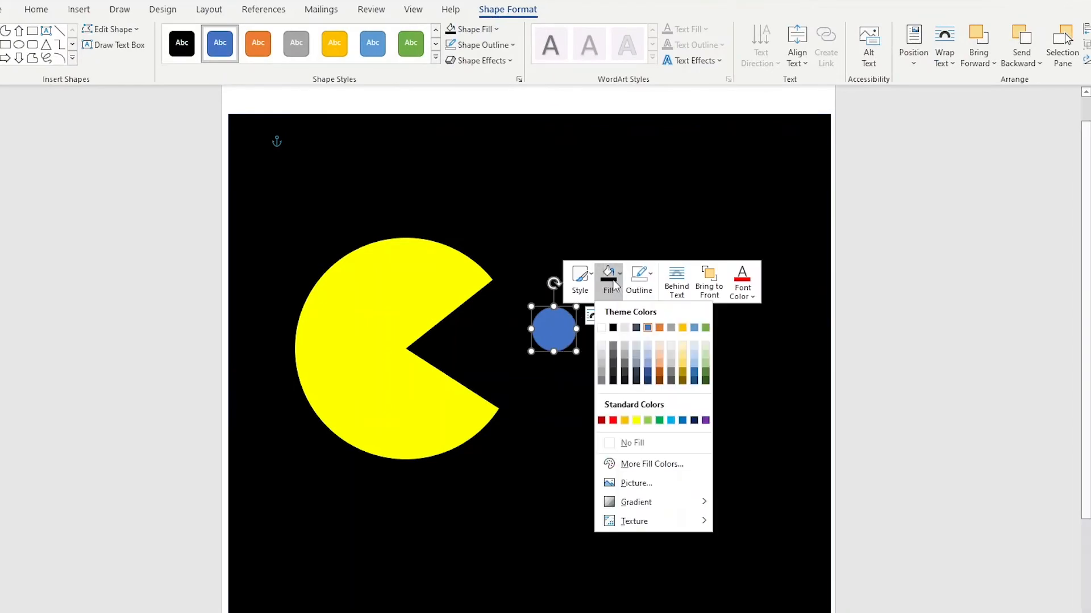
{"action": "left_click", "coordinate": [636, 421]}
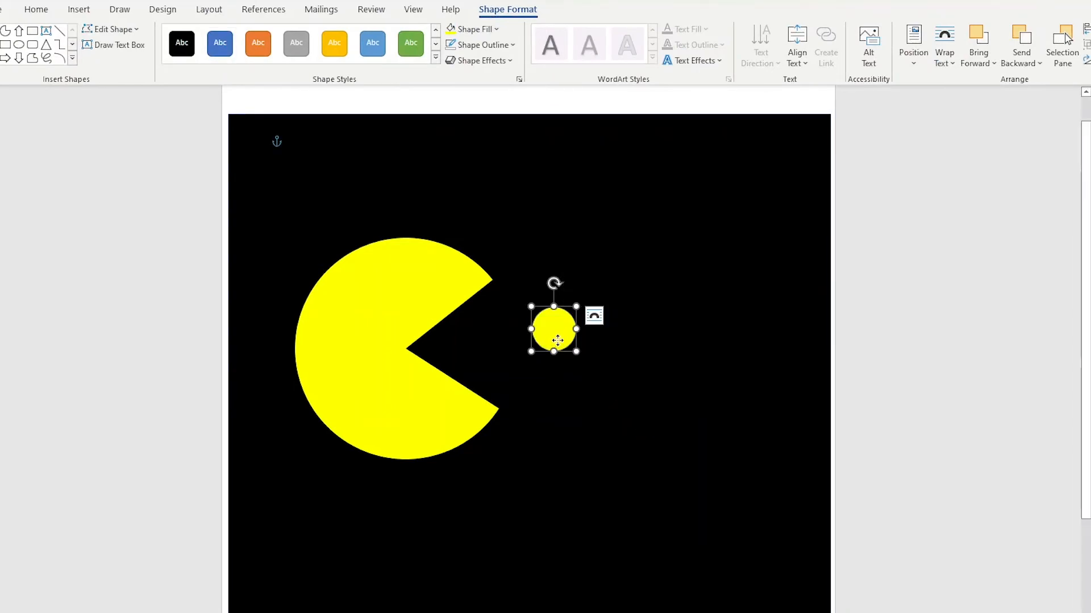
{"action": "left_click_drag", "start_coordinate": [559, 340], "coordinate": [583, 341]}
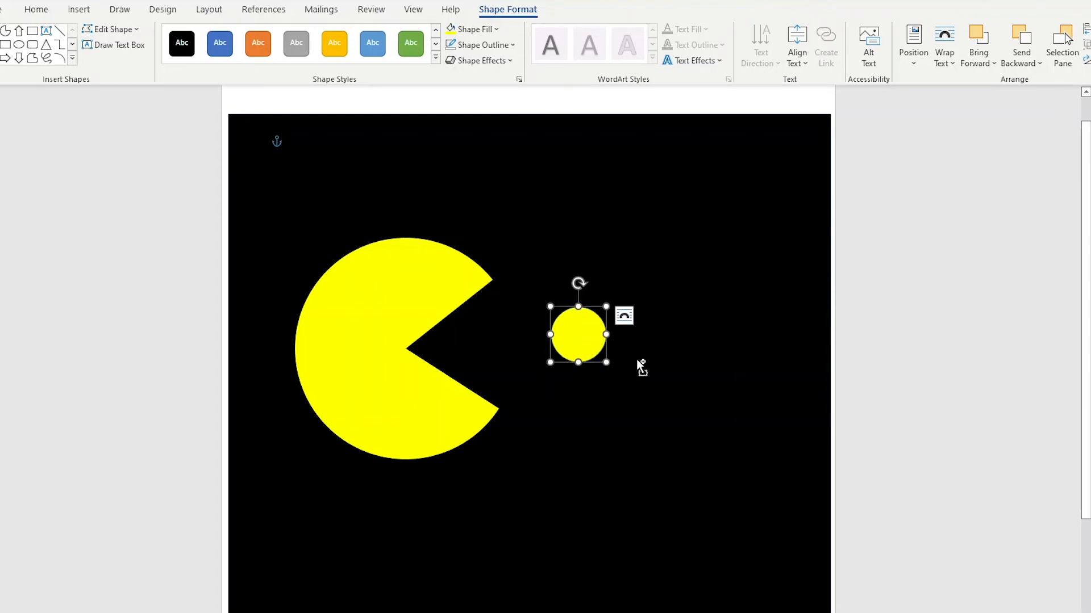
Step: Duplicate the yellow circle twice and space the copies in a row to the right of the original
{"action": "left_click_drag", "start_coordinate": [583, 333], "coordinate": [771, 341]}
{"action": "key", "text": "ctrl+c"}
{"action": "key", "text": "ctrl+v"}
{"action": "left_click_drag", "start_coordinate": [771, 343], "coordinate": [774, 349]}
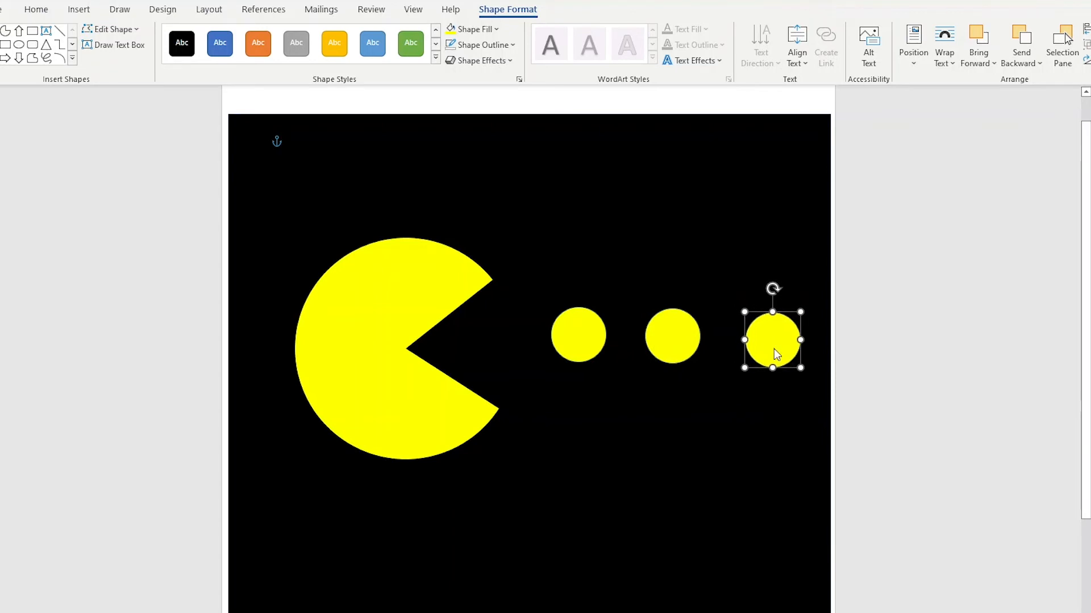
{"action": "left_click", "coordinate": [714, 441]}
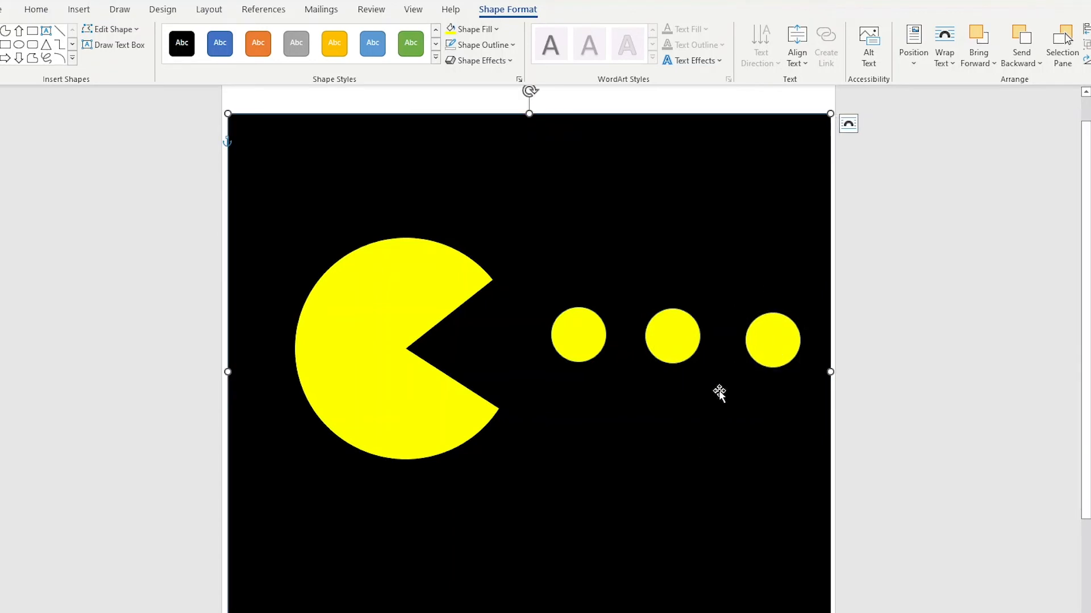
Step: Nudge the rightmost and middle circles upward to line the row up, and deselect the circles
{"action": "left_click", "coordinate": [763, 343]}
{"action": "left_click_drag", "start_coordinate": [761, 341], "coordinate": [760, 334]}
{"action": "left_click", "coordinate": [674, 344]}
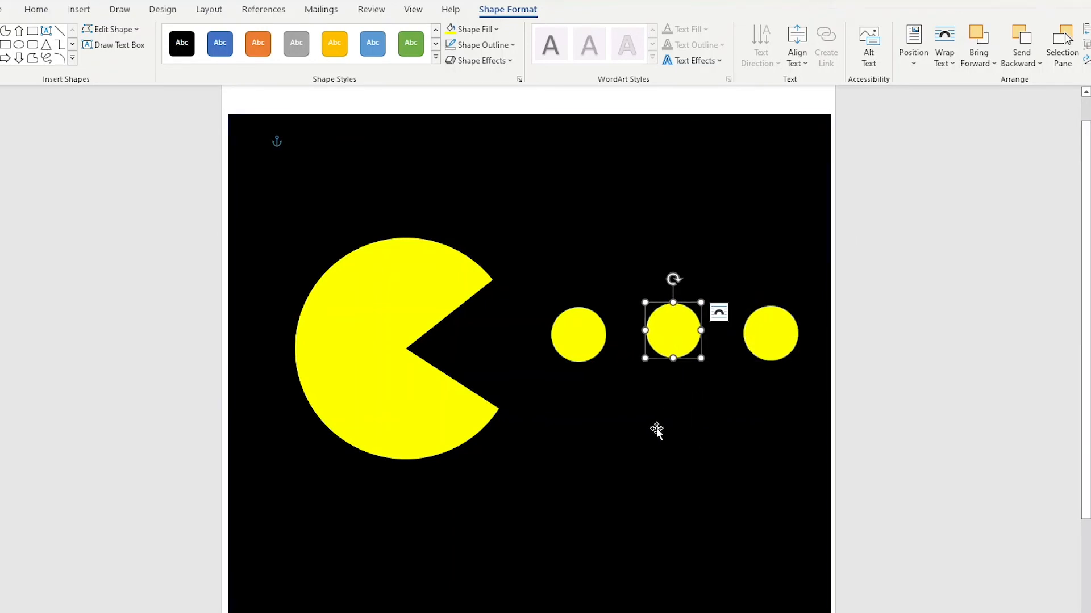
{"action": "left_click", "coordinate": [555, 557]}
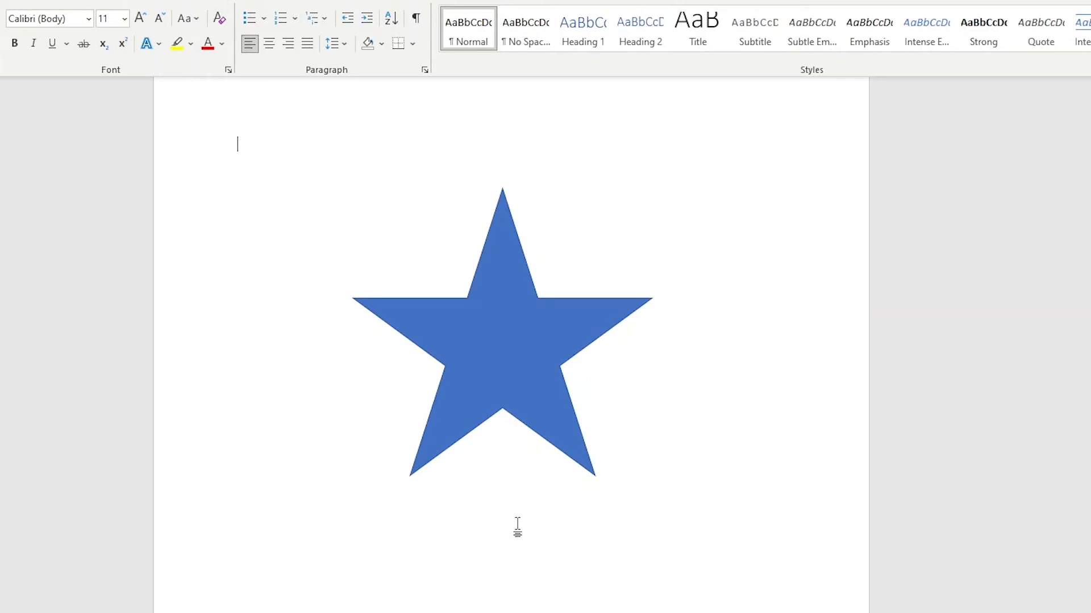
Step: Add the text "dkfjdkfjdkljfdlkjf" inside the blue star
{"action": "left_click", "coordinate": [507, 322]}
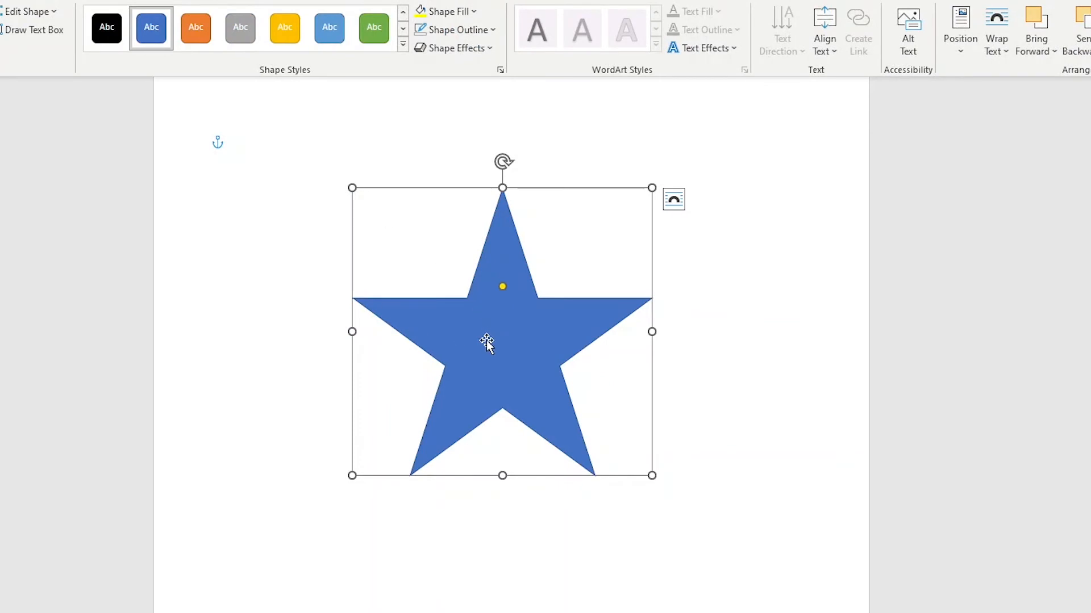
{"action": "right_click", "coordinate": [492, 337]}
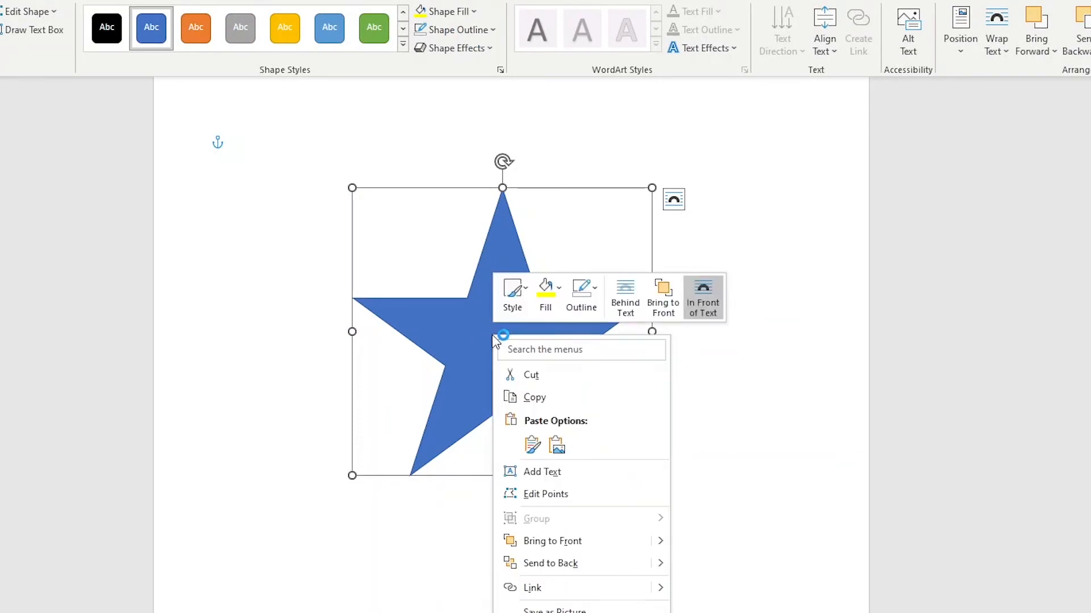
{"action": "left_click", "coordinate": [593, 472]}
{"action": "type", "text": "dk"}
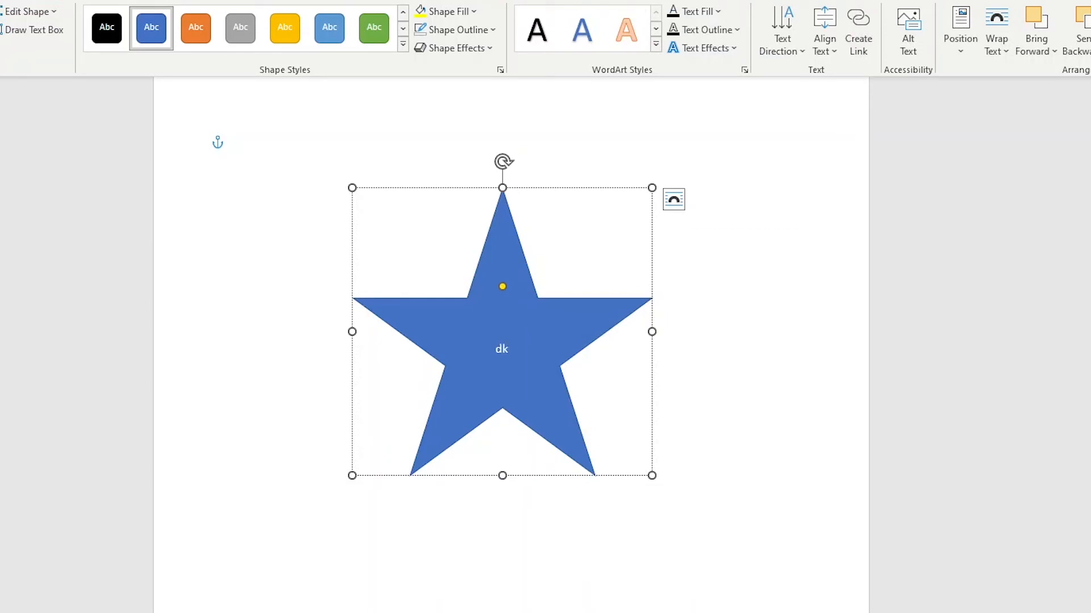
{"action": "type", "text": "fjdkfjdkljffdlkjf"}
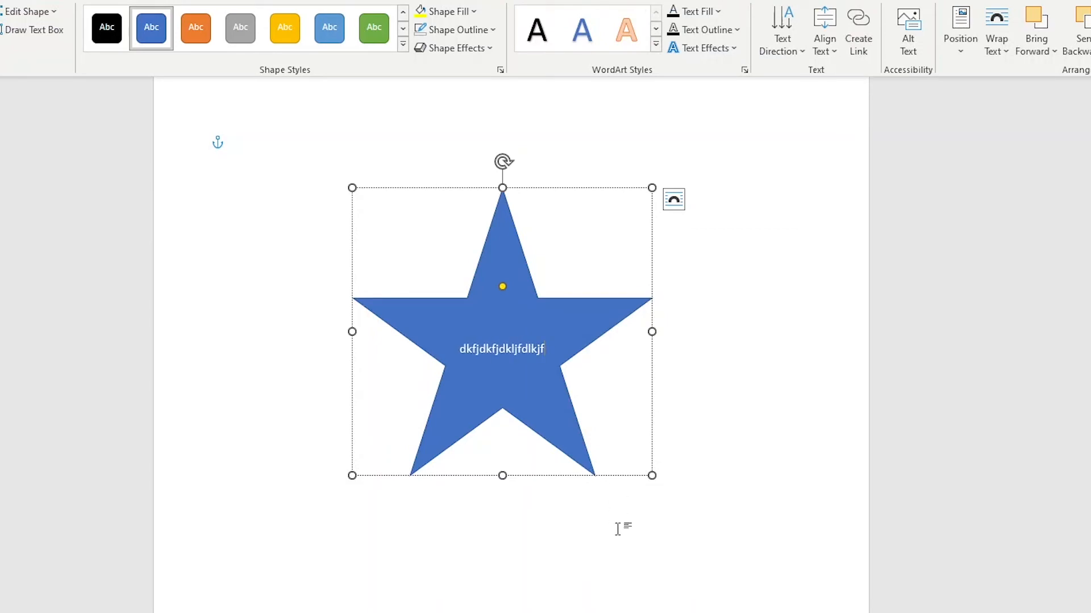
{"action": "left_click", "coordinate": [625, 524]}
Step: Edit the star's points, pulling the two upper inner points, the left inner point and the bottom inner point outward
{"action": "left_click", "coordinate": [565, 397]}
{"action": "right_click", "coordinate": [566, 398]}
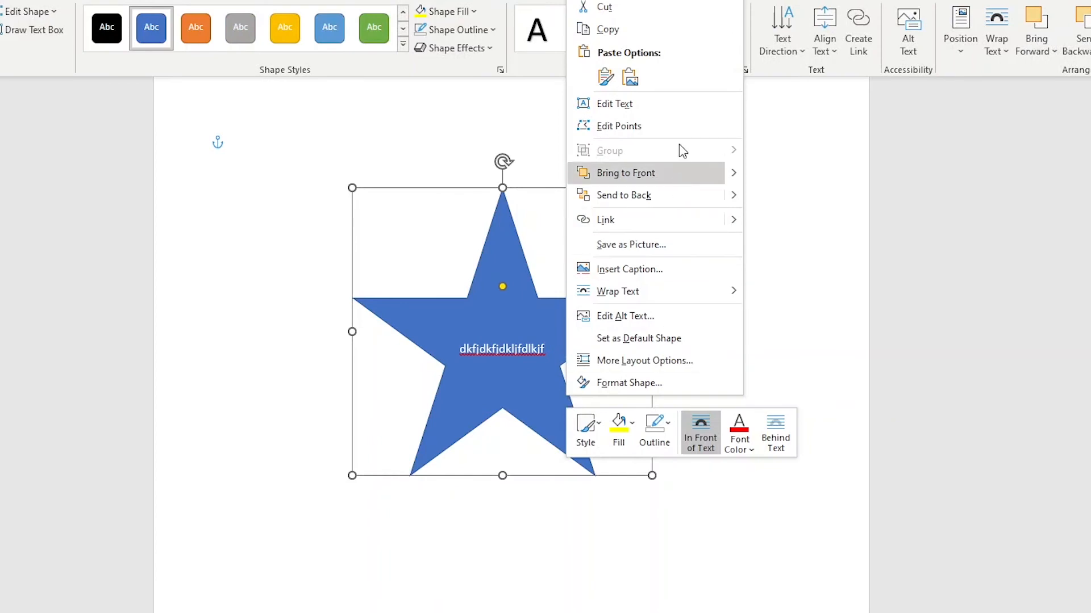
{"action": "left_click", "coordinate": [653, 126]}
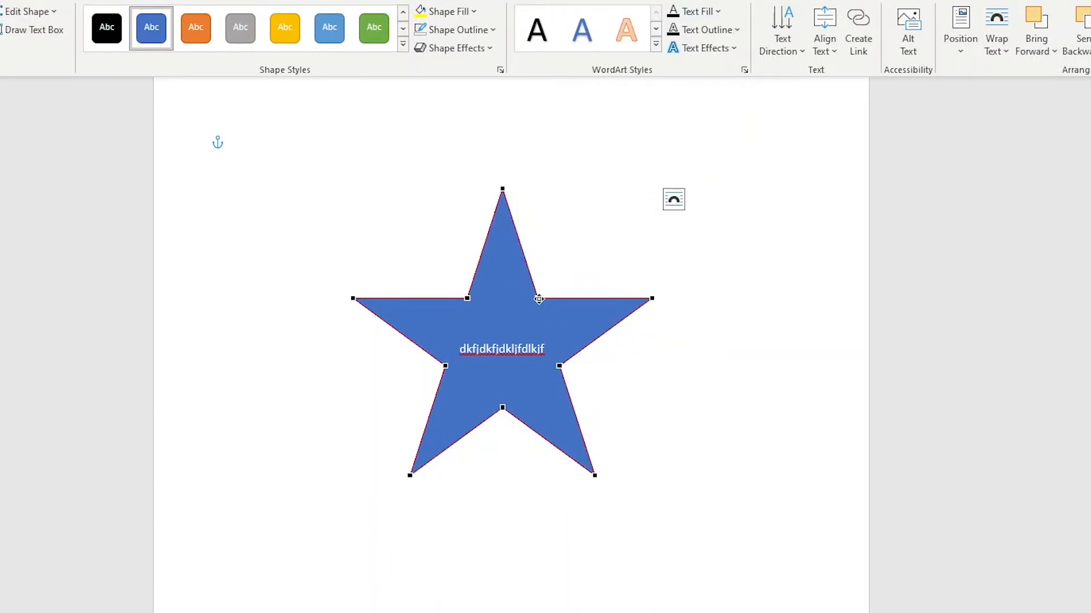
{"action": "left_click", "coordinate": [539, 298]}
{"action": "left_click_drag", "start_coordinate": [539, 297], "coordinate": [609, 220]}
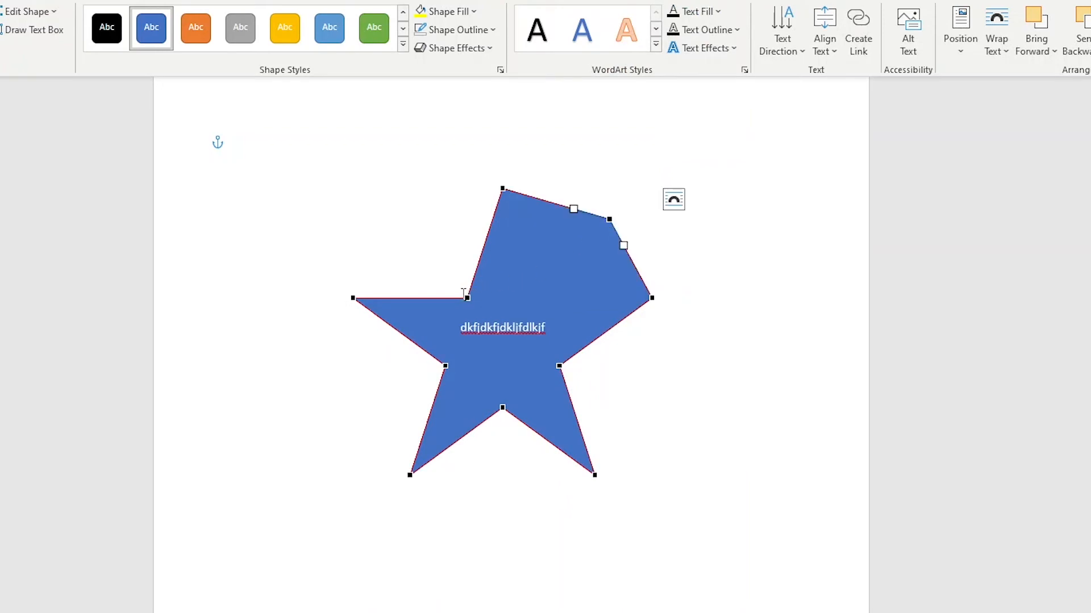
{"action": "left_click_drag", "start_coordinate": [466, 299], "coordinate": [401, 216]}
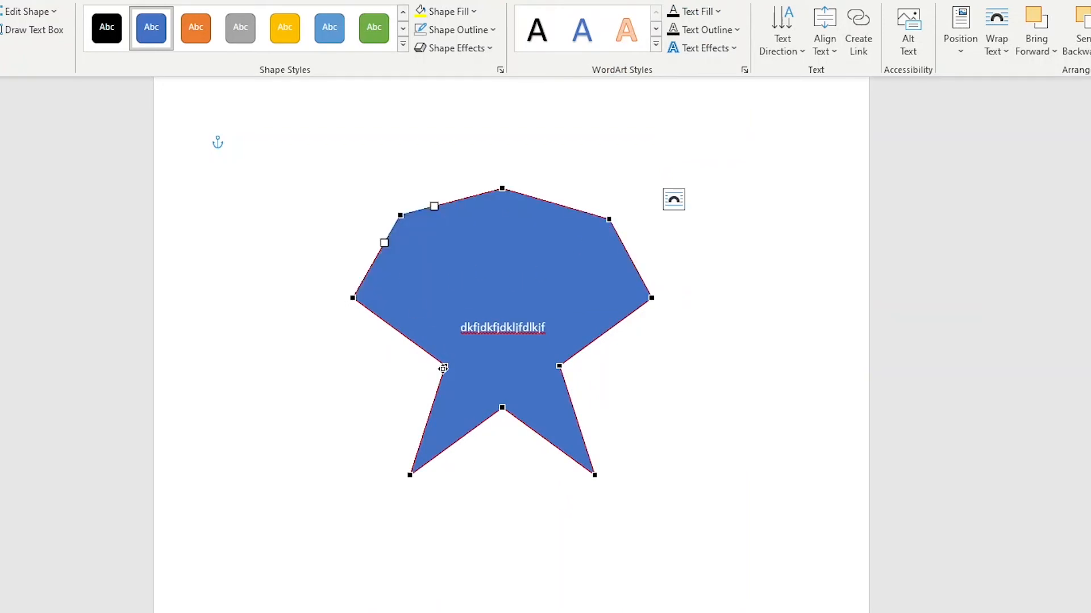
{"action": "left_click_drag", "start_coordinate": [443, 368], "coordinate": [302, 365]}
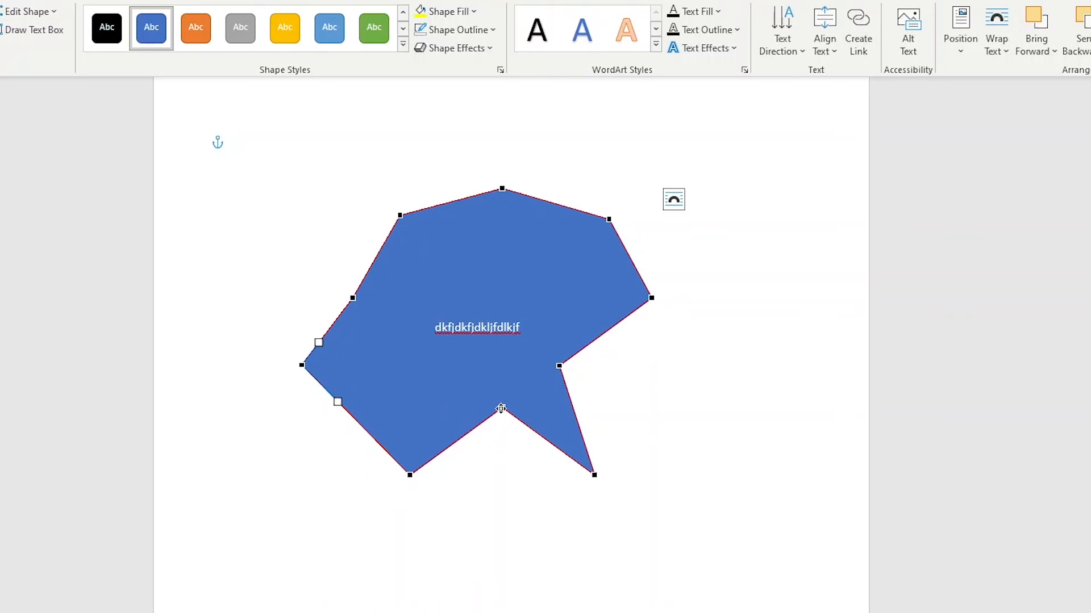
{"action": "left_click_drag", "start_coordinate": [501, 409], "coordinate": [541, 550]}
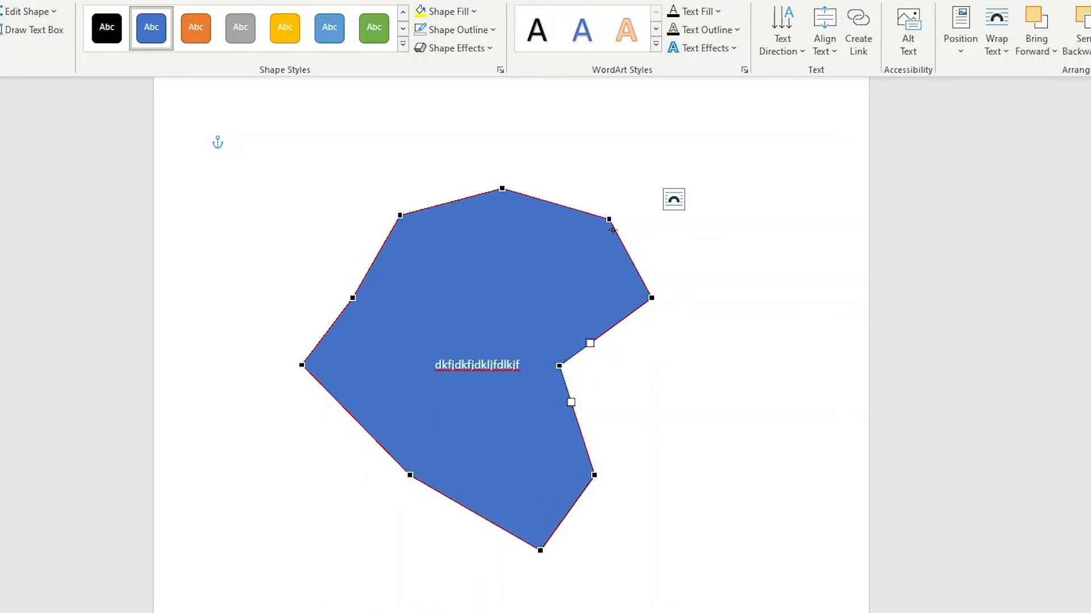
Step: Pull the shape's upper-right point inward, then delete that point and the topmost point
{"action": "left_click_drag", "start_coordinate": [607, 221], "coordinate": [513, 269]}
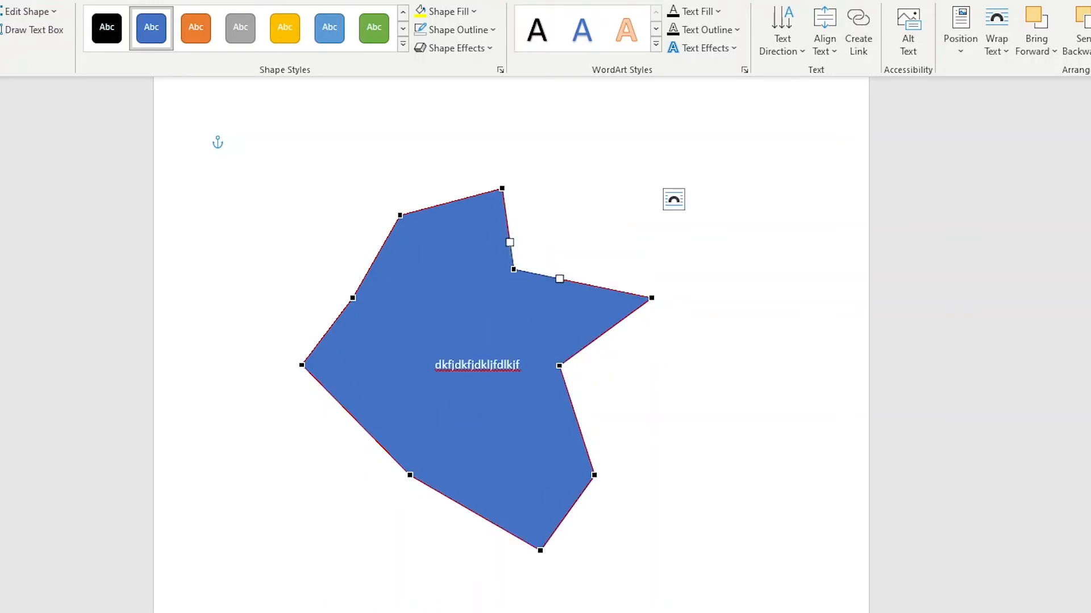
{"action": "right_click", "coordinate": [512, 269]}
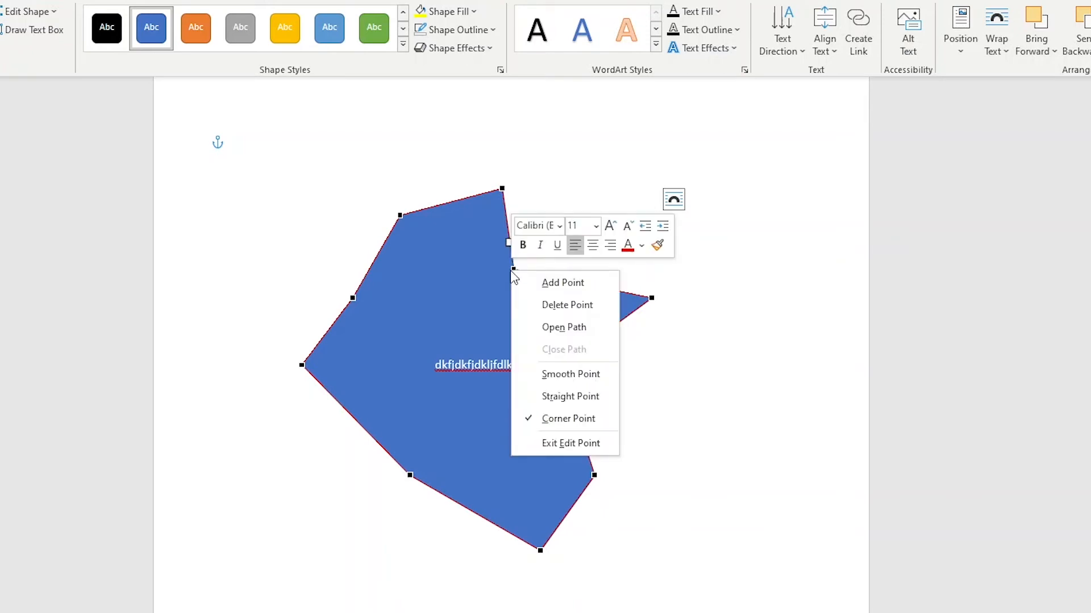
{"action": "left_click", "coordinate": [567, 305]}
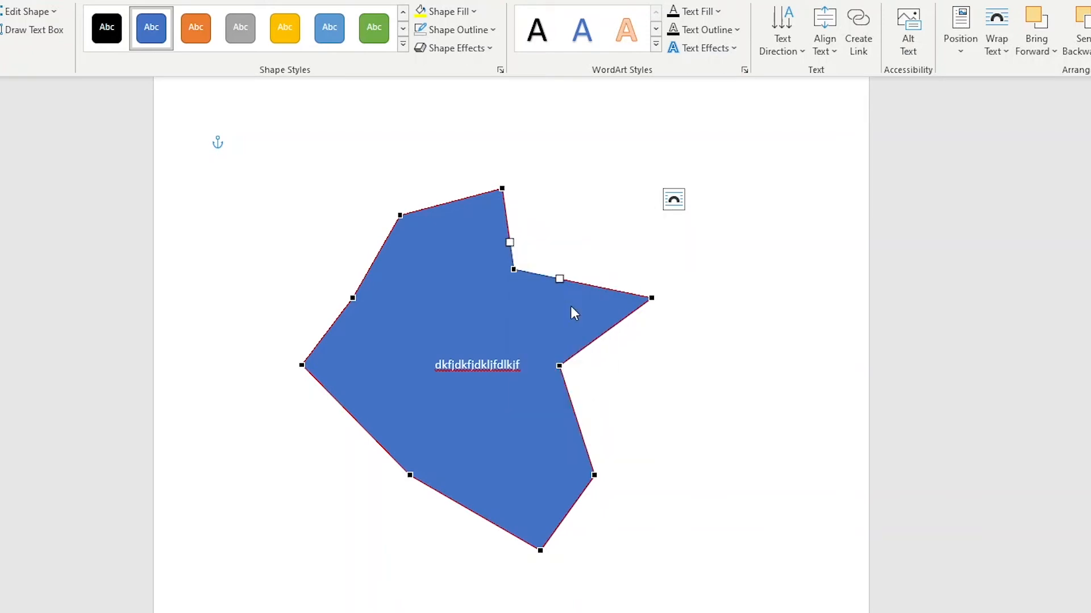
{"action": "right_click", "coordinate": [504, 188]}
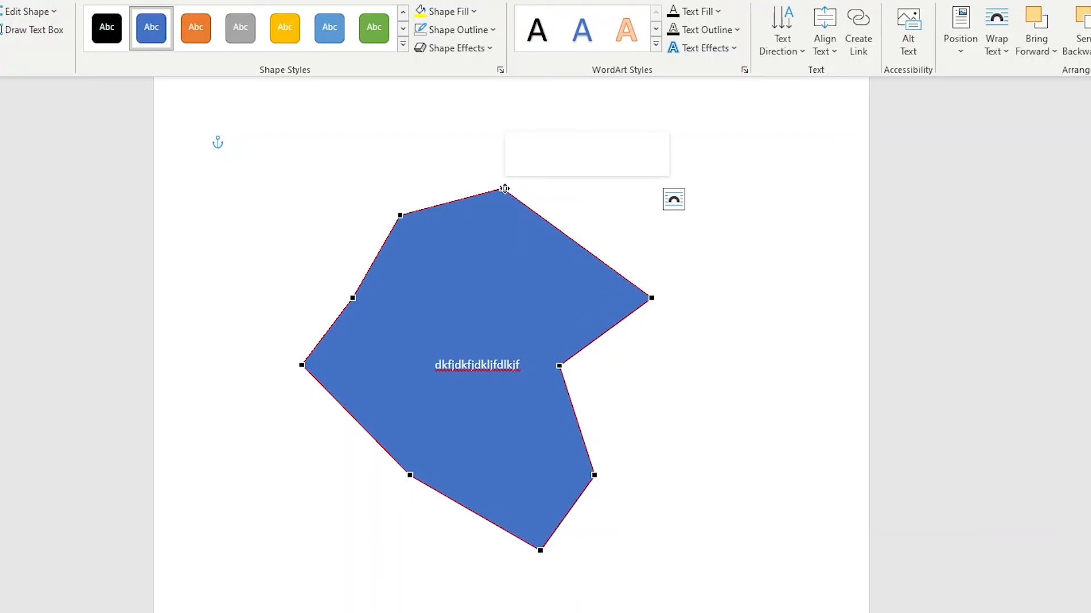
{"action": "left_click", "coordinate": [554, 224]}
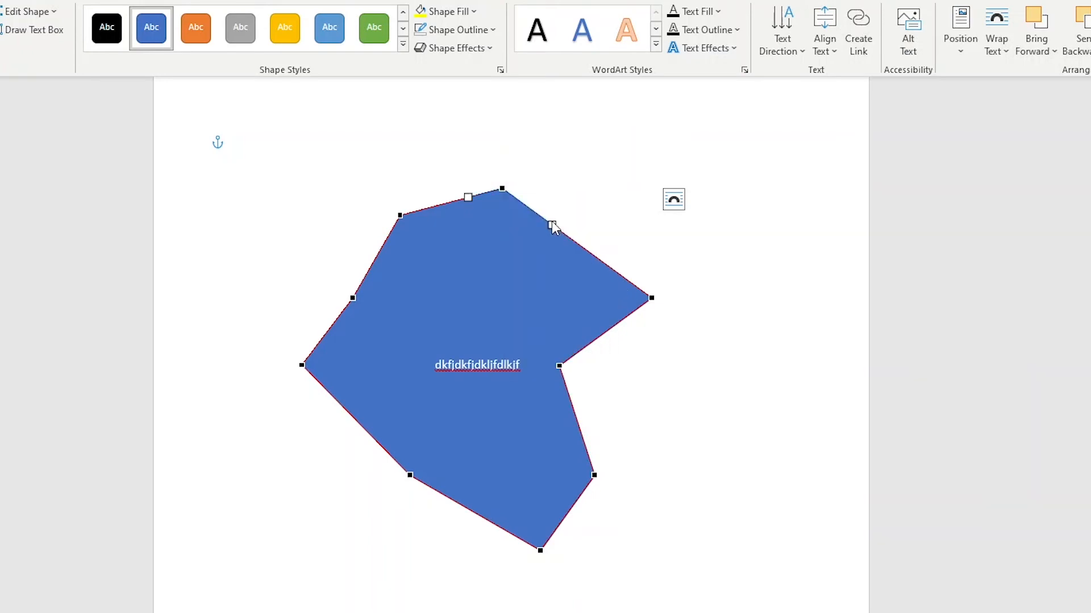
Step: Move the upper-left point across to the upper right, and curve the top edge while extending its left end outward
{"action": "left_click_drag", "start_coordinate": [402, 215], "coordinate": [591, 212]}
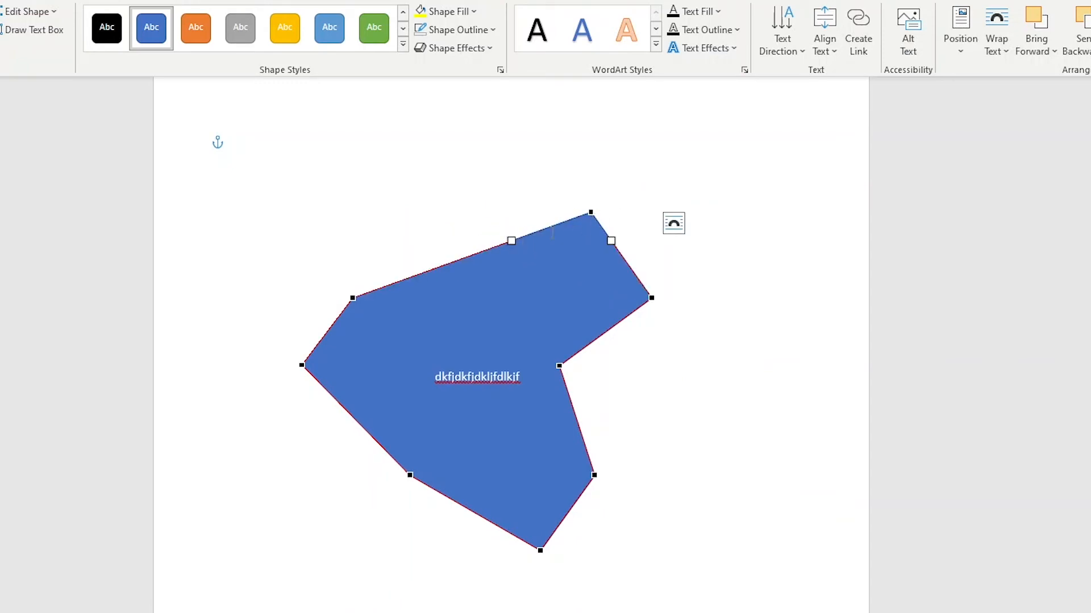
{"action": "left_click_drag", "start_coordinate": [510, 239], "coordinate": [341, 117]}
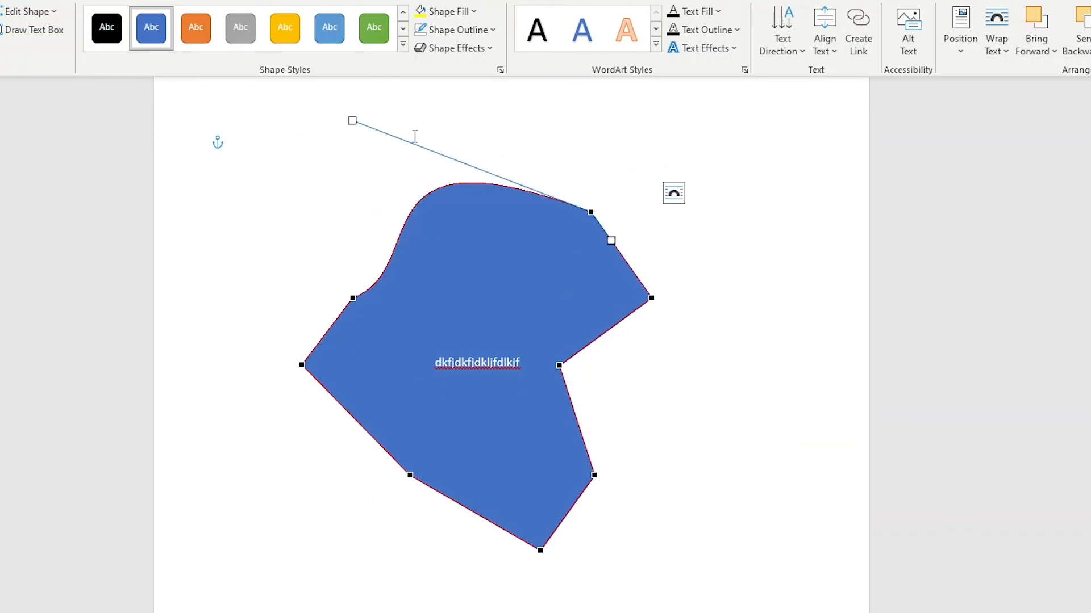
{"action": "left_click_drag", "start_coordinate": [353, 295], "coordinate": [282, 231]}
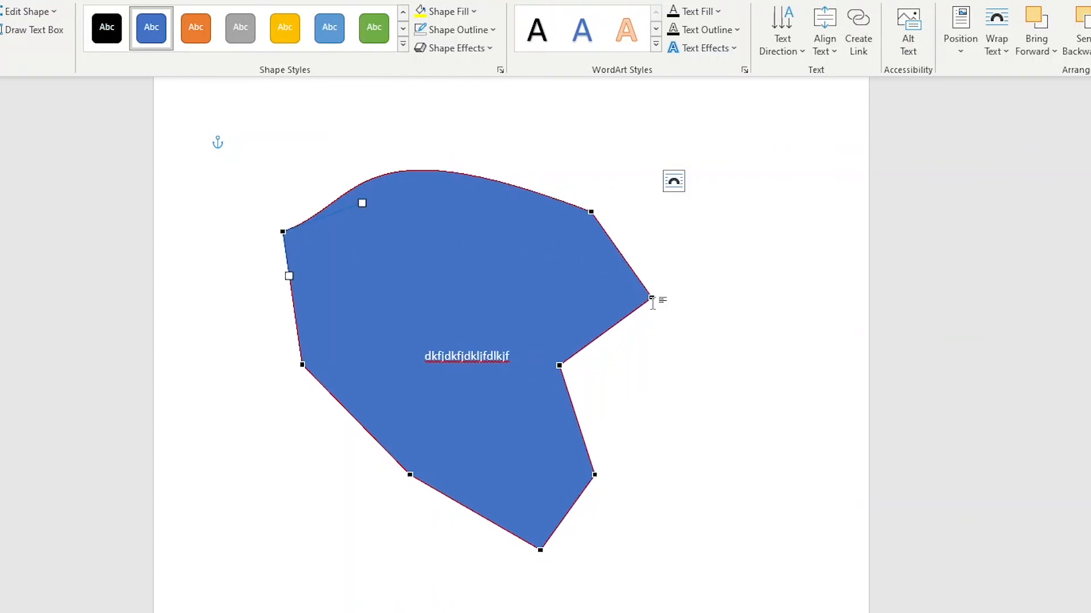
Step: Pull the far-right, right inner and lower-left points outward, and bend the left edge deeply into the shape
{"action": "left_click_drag", "start_coordinate": [654, 296], "coordinate": [770, 306]}
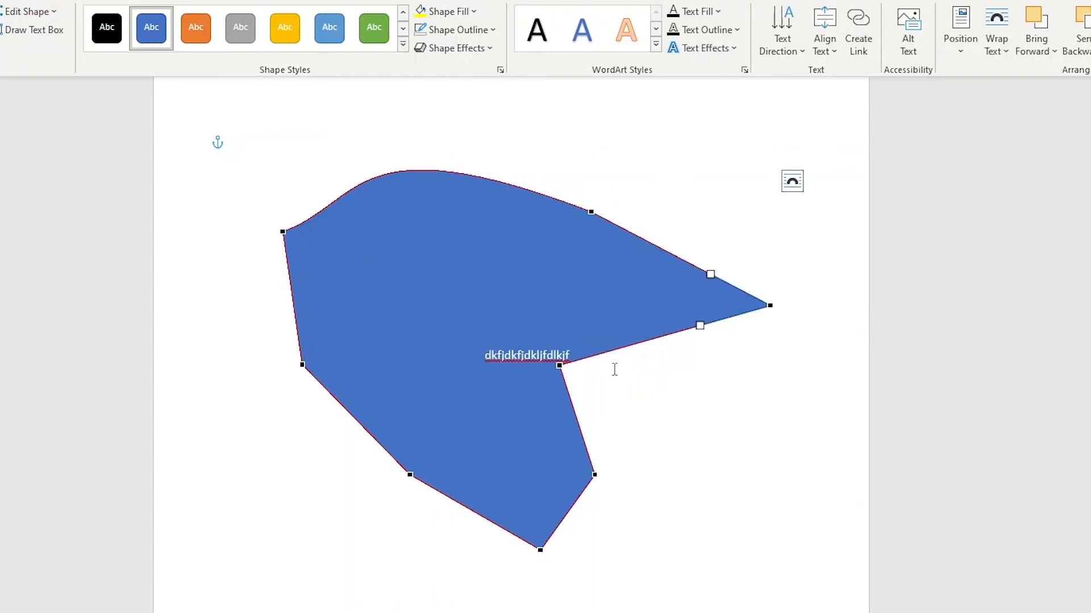
{"action": "left_click_drag", "start_coordinate": [560, 366], "coordinate": [698, 447]}
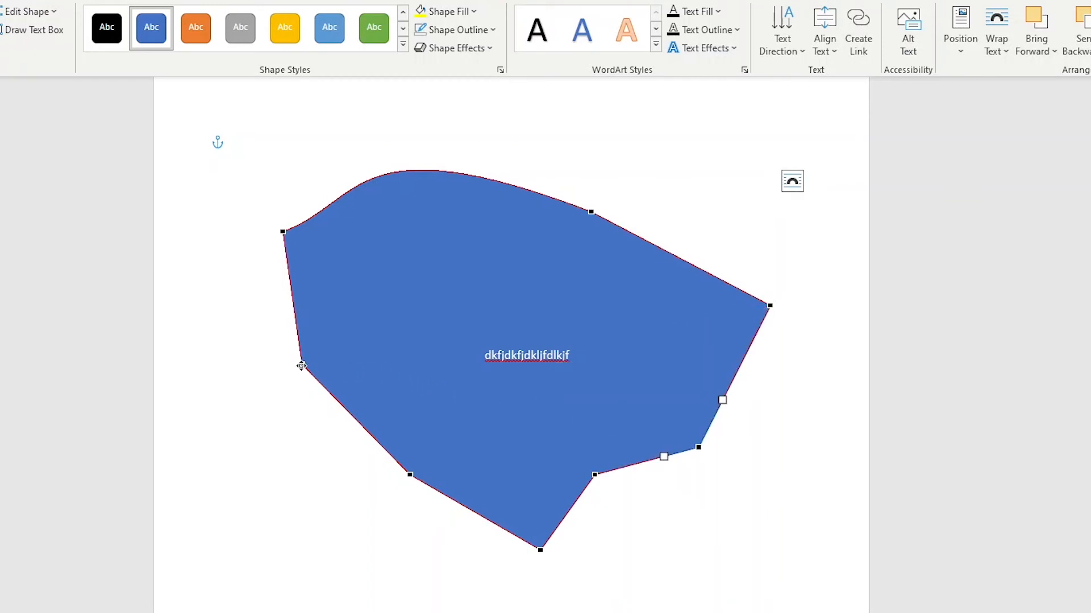
{"action": "left_click_drag", "start_coordinate": [301, 366], "coordinate": [229, 433]}
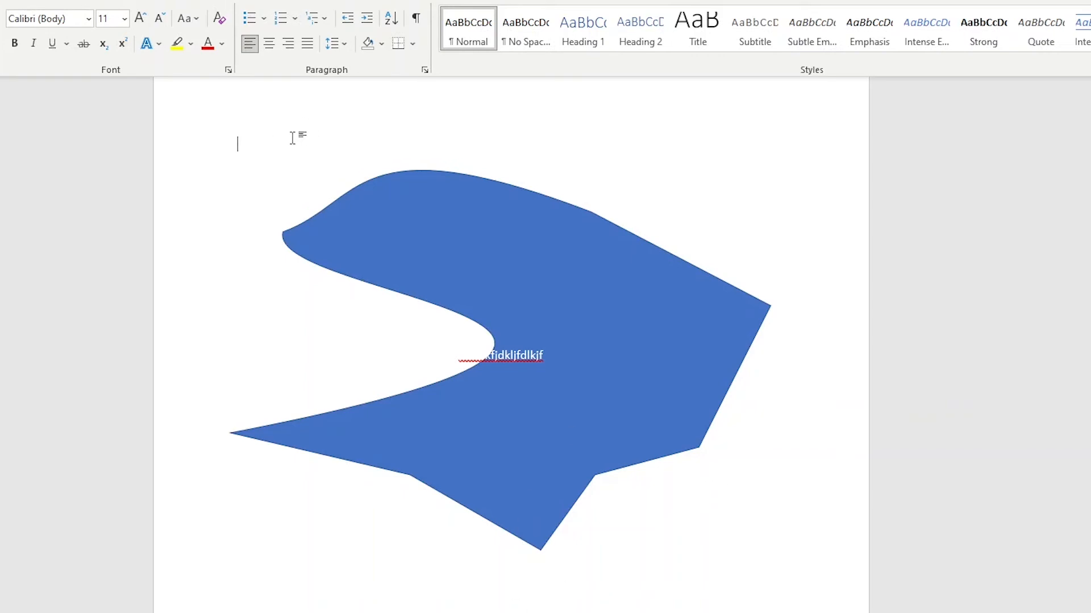
Step: Select the reshaped star by its border and open its points for editing again
{"action": "left_click", "coordinate": [612, 355]}
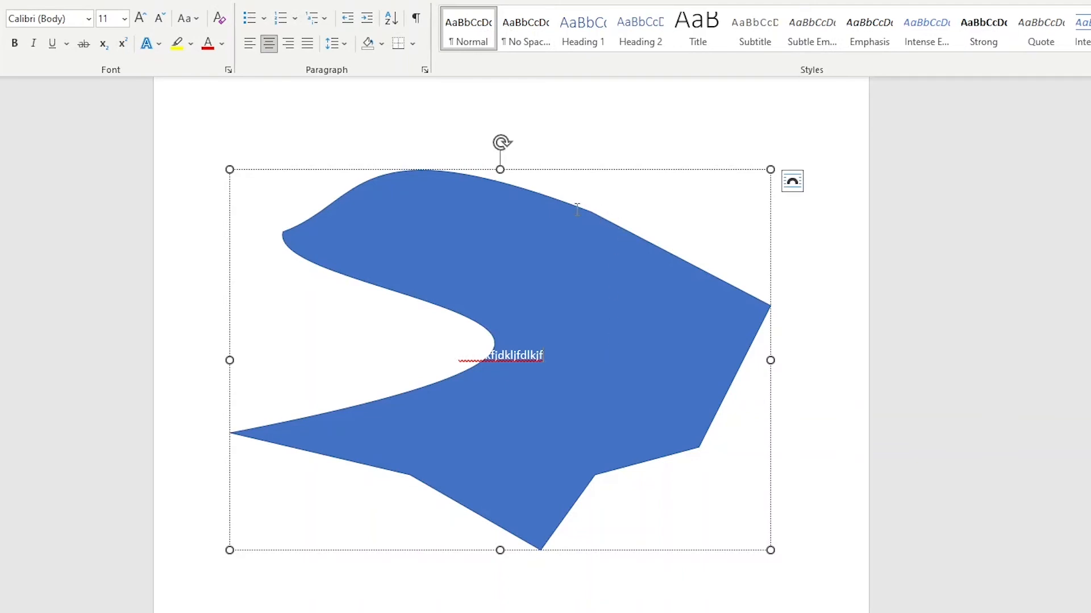
{"action": "right_click", "coordinate": [554, 211]}
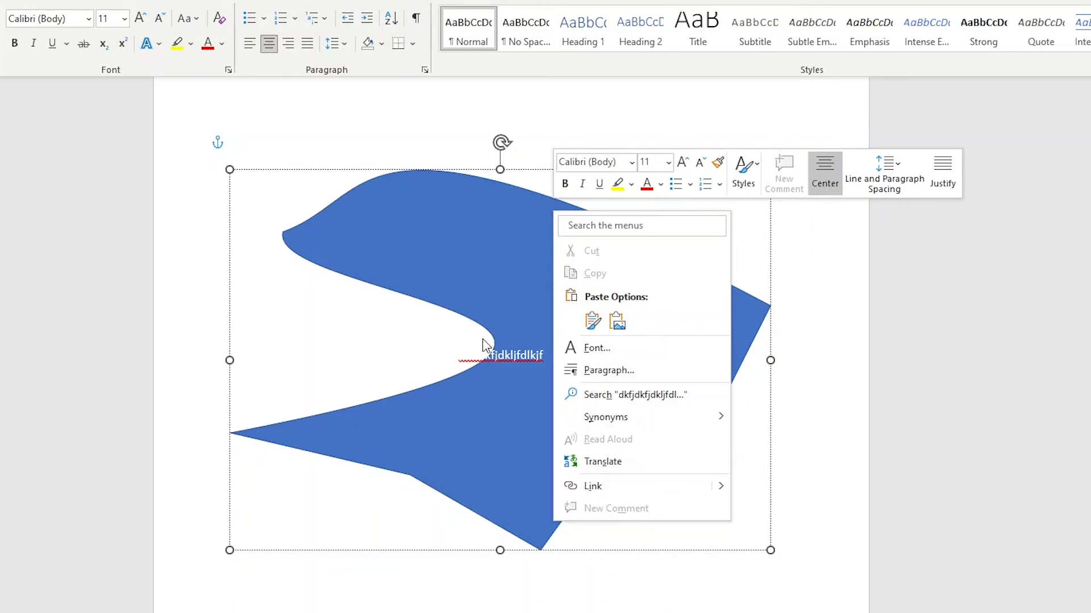
{"action": "left_click", "coordinate": [472, 483]}
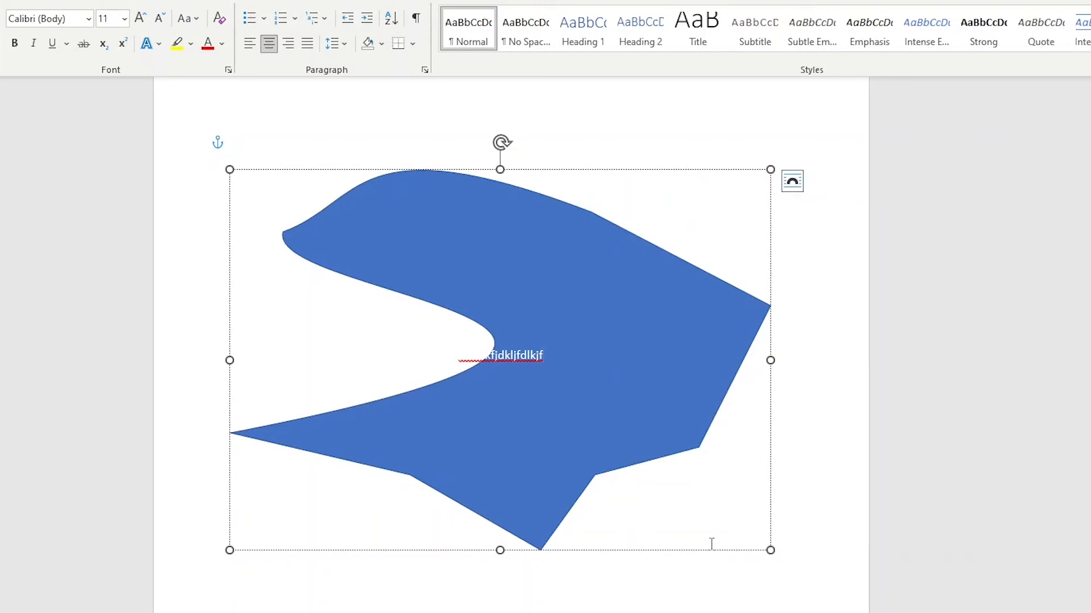
{"action": "right_click", "coordinate": [691, 550]}
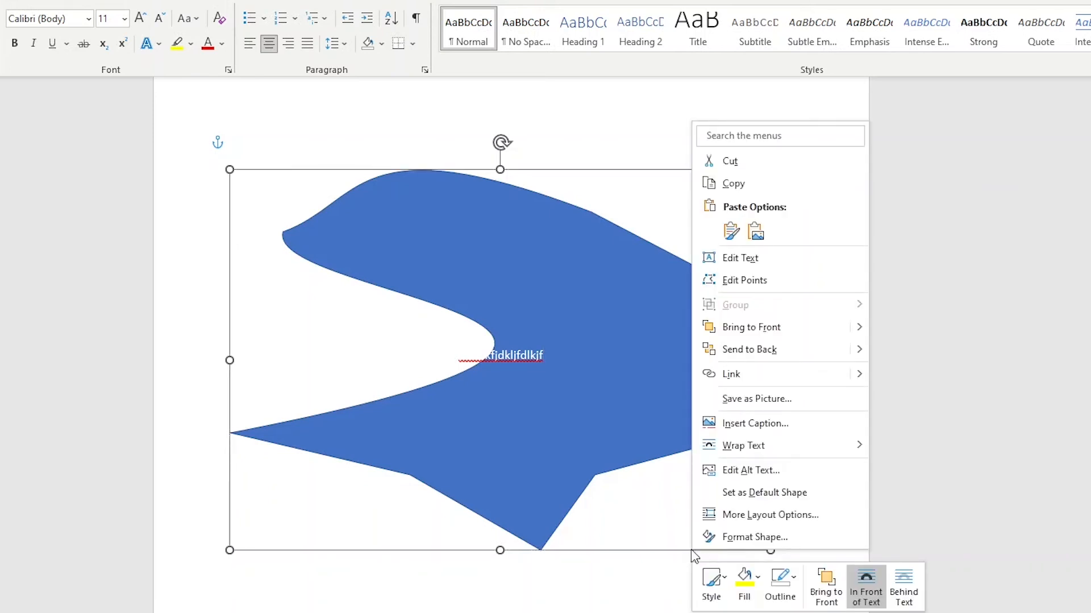
{"action": "left_click", "coordinate": [762, 279]}
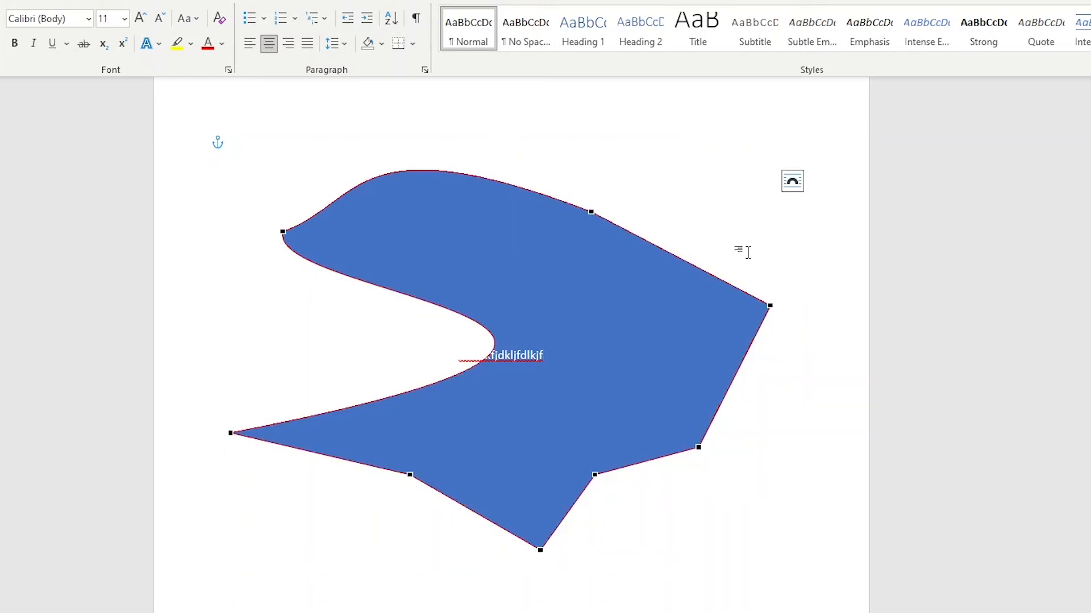
{"action": "right_click", "coordinate": [657, 248]}
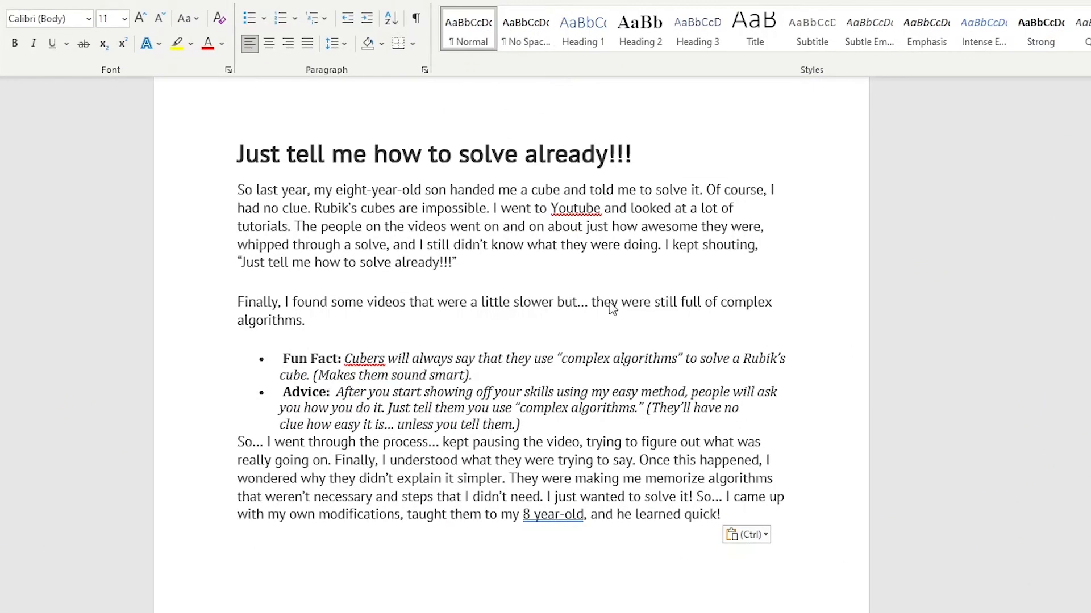
Step: Draw a large Smiley Face shape over the article text and move it to the text's upper-right area
{"action": "left_click", "coordinate": [482, 258]}
{"action": "key", "text": "alt+n"}
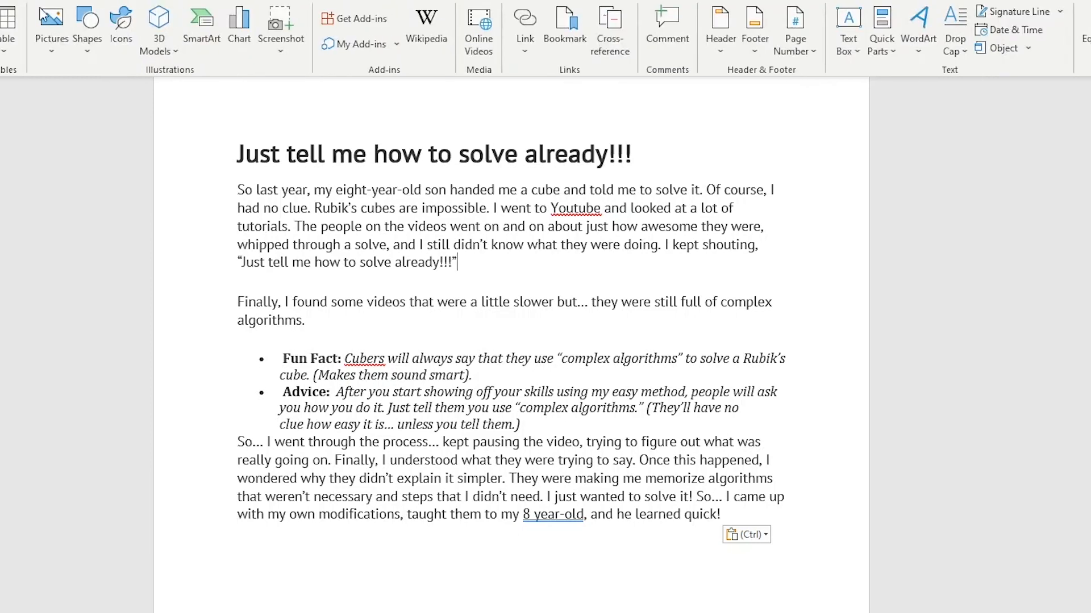
{"action": "left_click", "coordinate": [85, 27]}
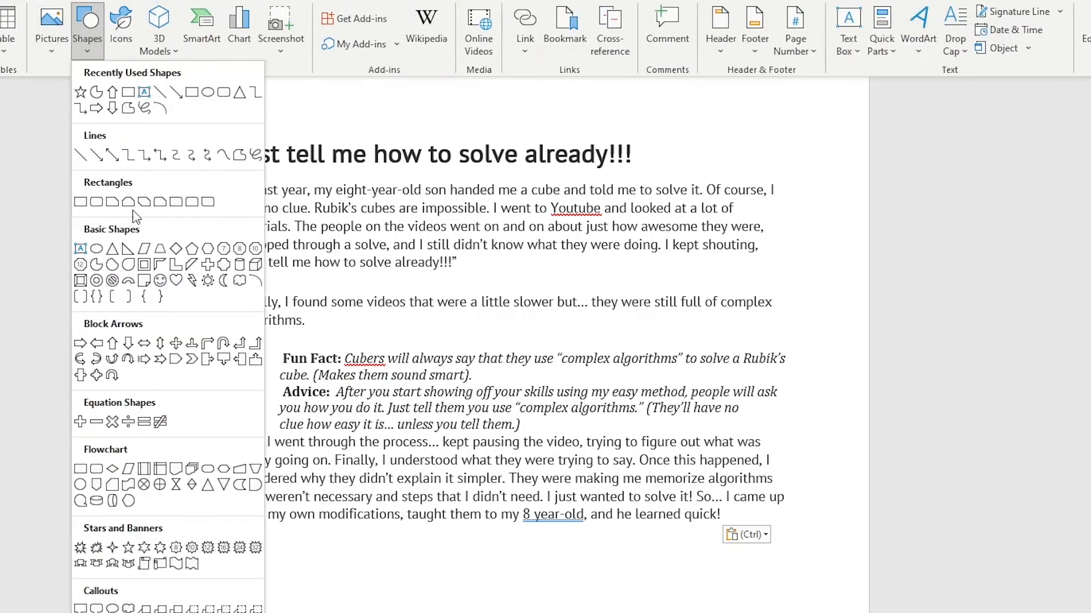
{"action": "left_click", "coordinate": [161, 282]}
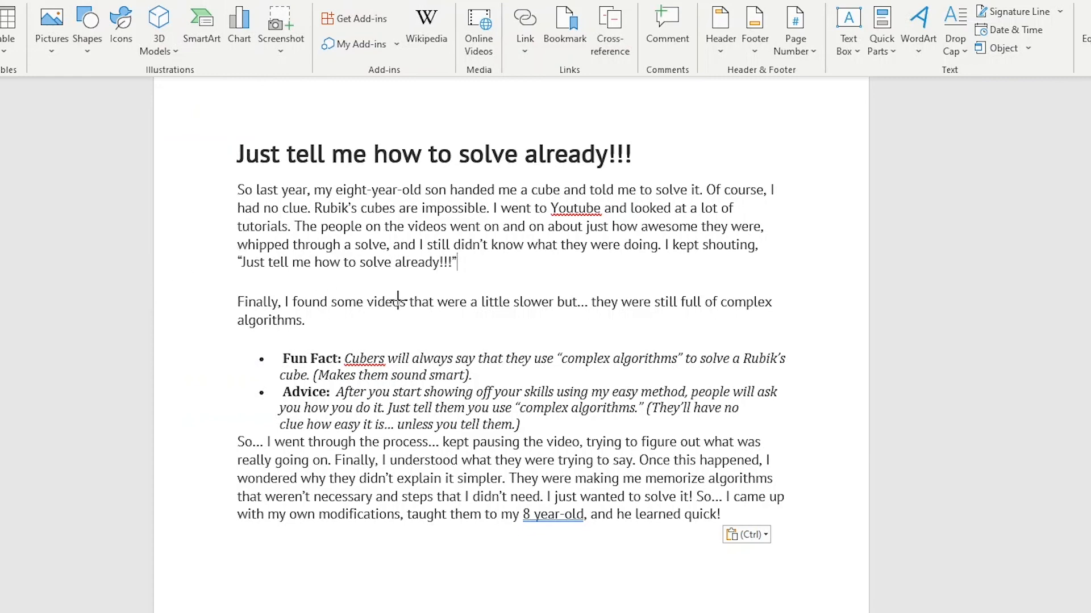
{"action": "left_click_drag", "start_coordinate": [470, 277], "coordinate": [711, 515]}
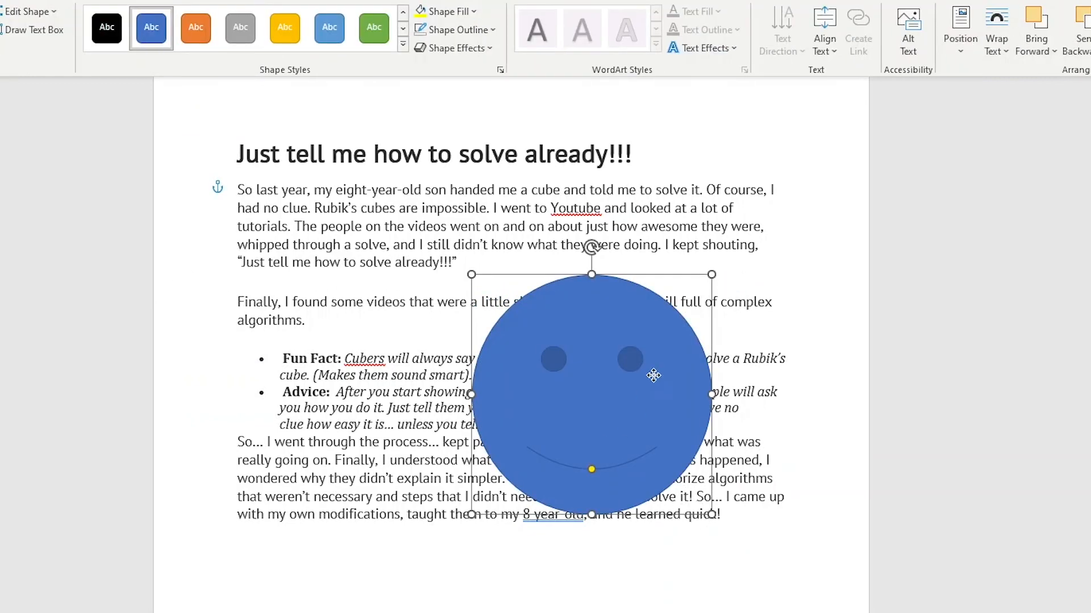
{"action": "left_click_drag", "start_coordinate": [653, 375], "coordinate": [720, 359]}
Step: Set the smiley face's text wrapping to Square and move the shape down and to the left within the article
{"action": "right_click", "coordinate": [697, 363]}
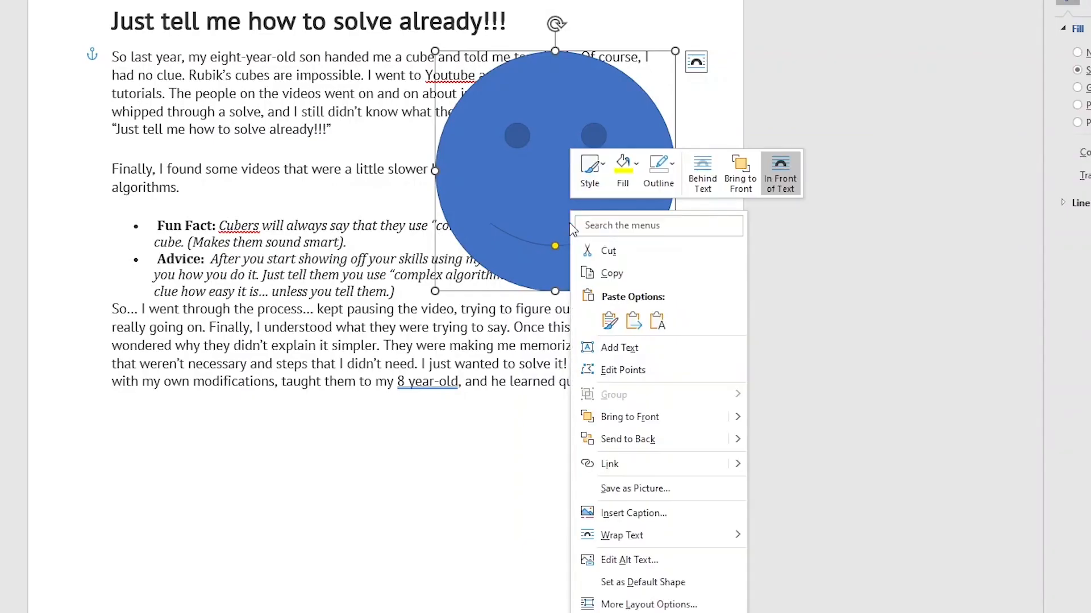
{"action": "mouse_move", "coordinate": [667, 544]}
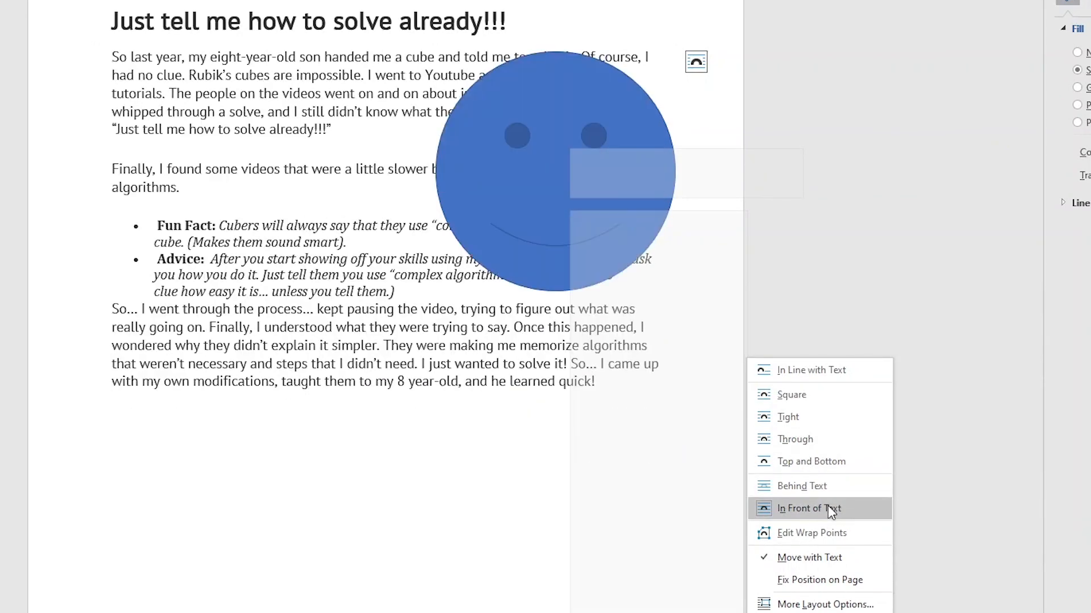
{"action": "left_click", "coordinate": [796, 407]}
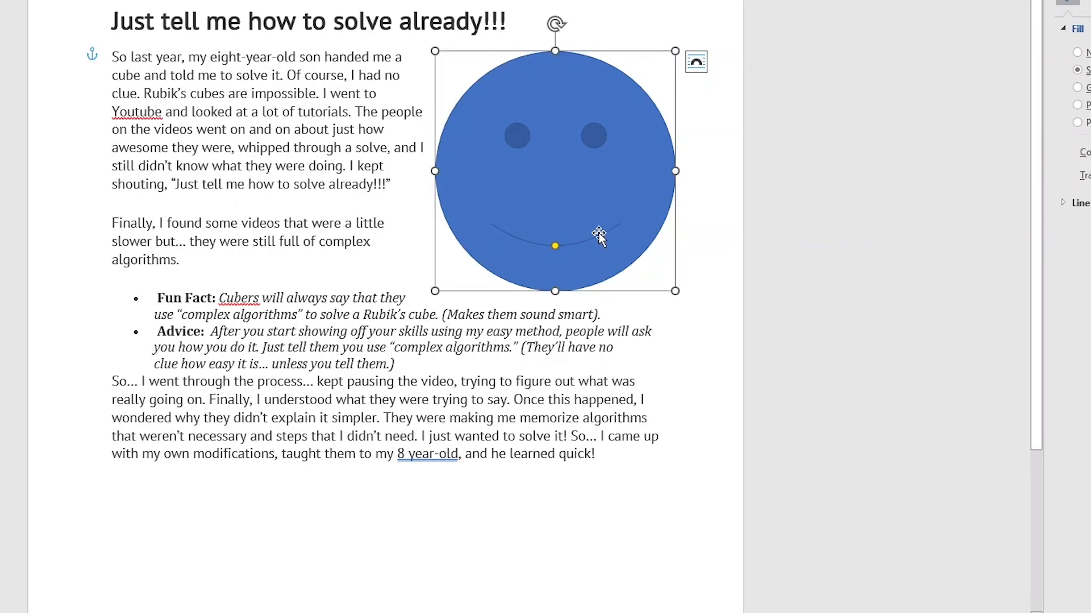
{"action": "left_click_drag", "start_coordinate": [477, 267], "coordinate": [330, 494]}
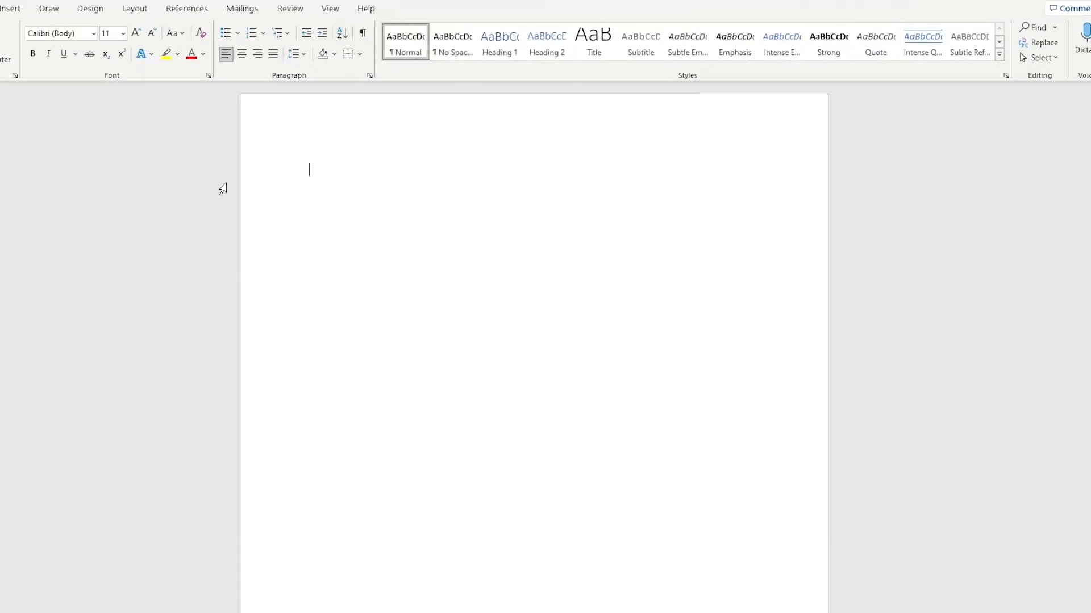
Step: Insert the solid black acorn icon from the icon library into the blank document
{"action": "left_click", "coordinate": [11, 9]}
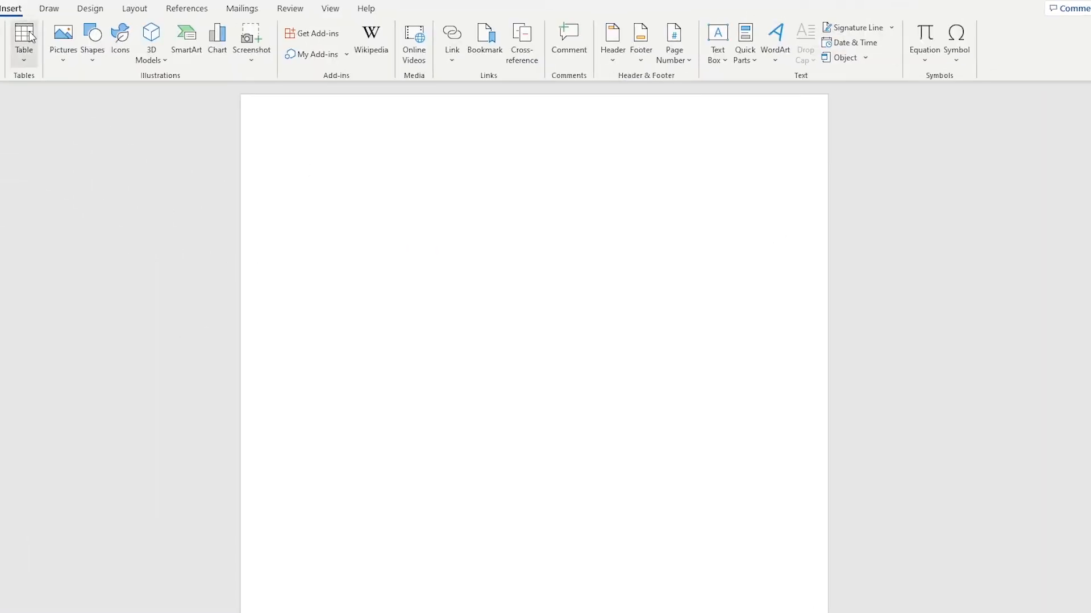
{"action": "left_click", "coordinate": [121, 46]}
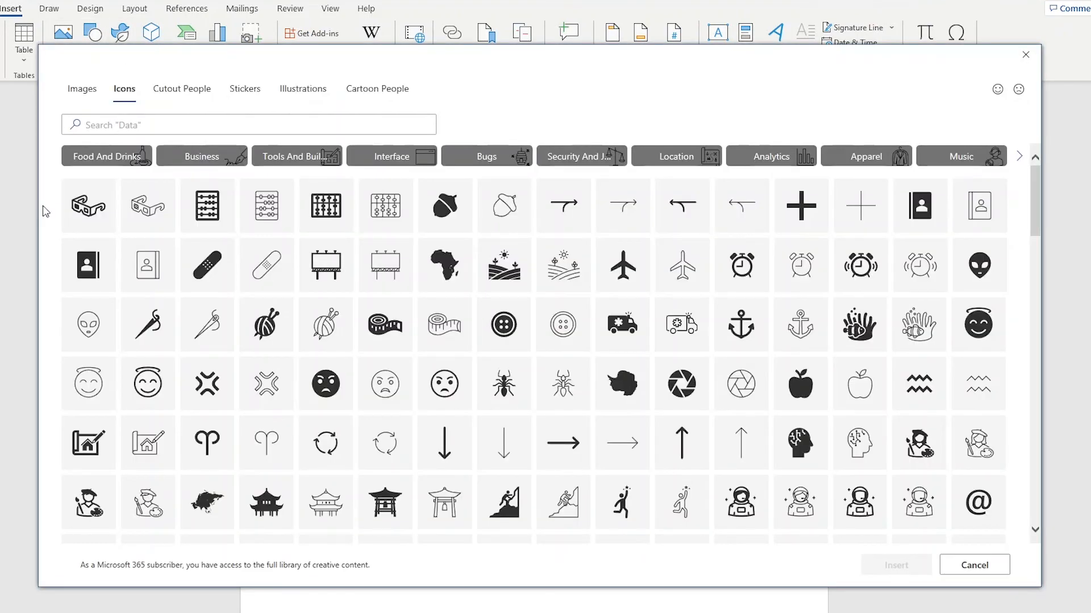
{"action": "left_click", "coordinate": [444, 210]}
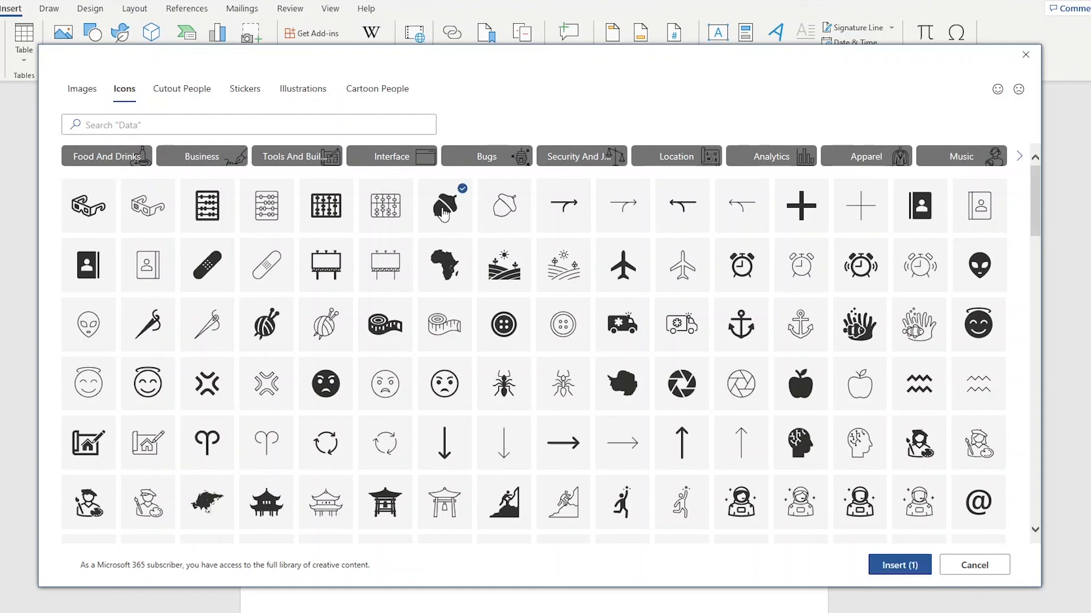
{"action": "left_click", "coordinate": [887, 566]}
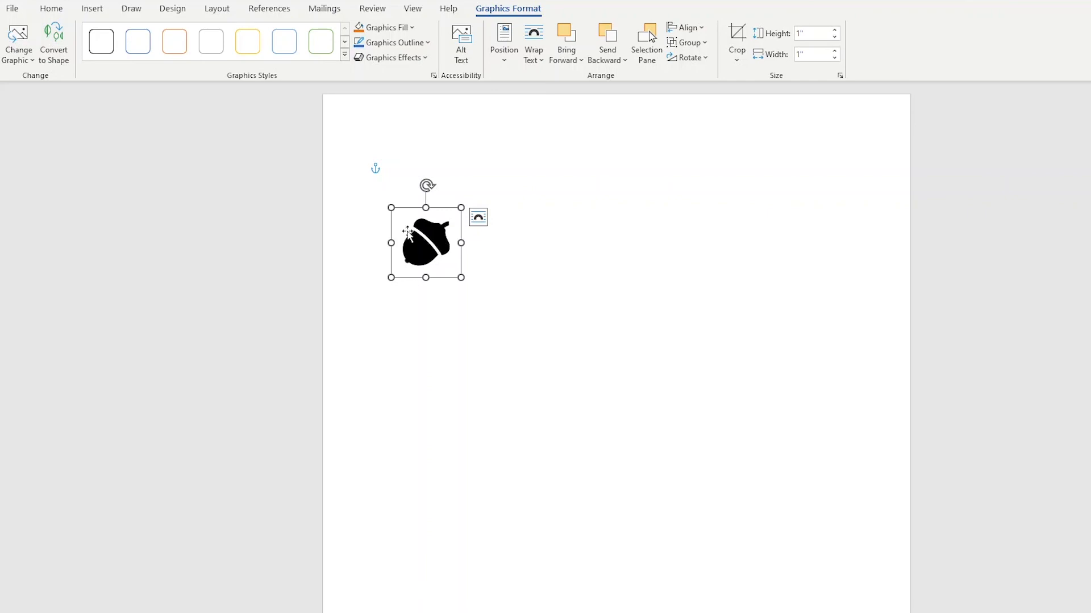
Step: Convert the acorn icon to shapes, and select its lower nut piece and its cap piece separately
{"action": "left_click", "coordinate": [59, 61]}
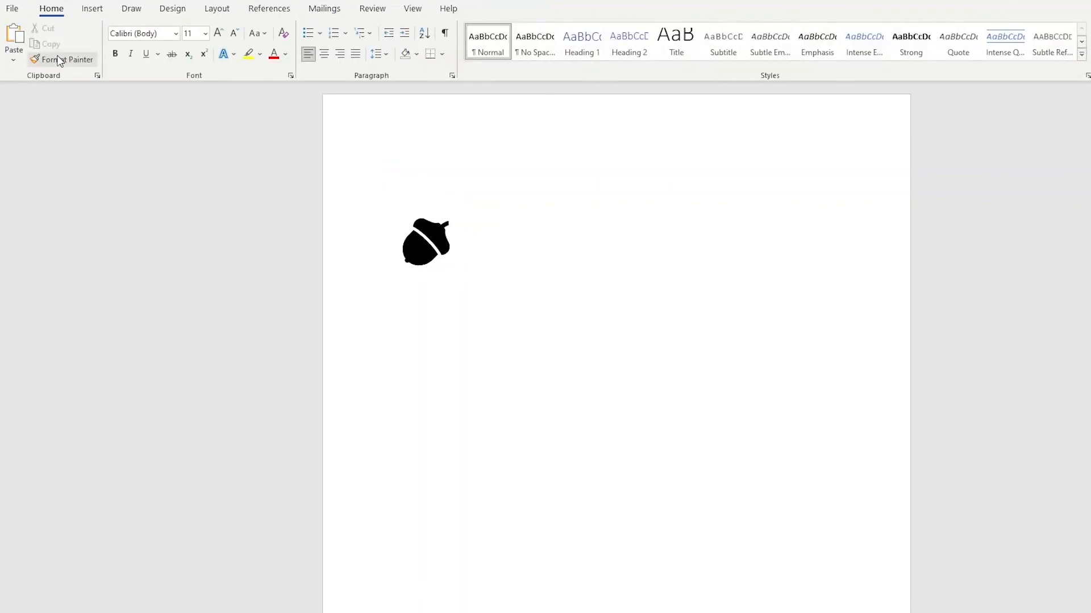
{"action": "left_click", "coordinate": [416, 240]}
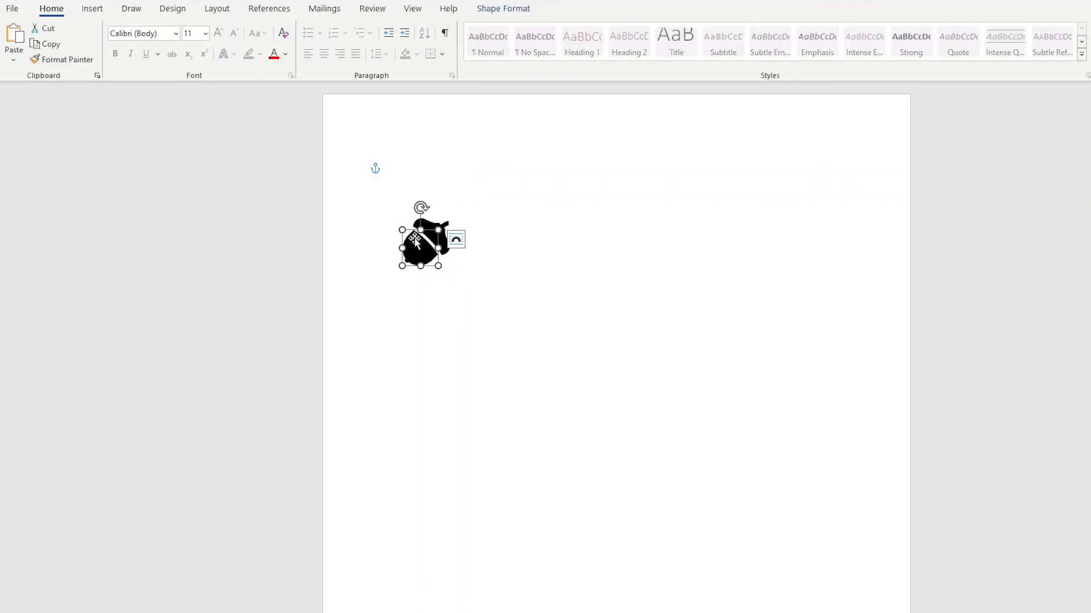
{"action": "left_click", "coordinate": [436, 227]}
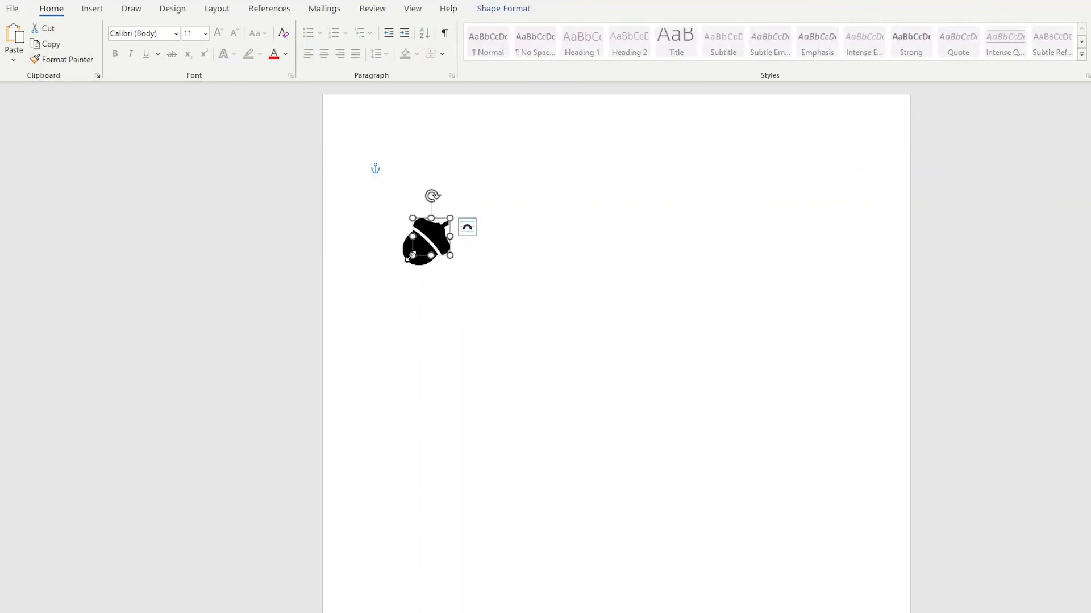
Step: Open the acorn cap's points for editing and pull its upper and right-hand points far outward into long spikes
{"action": "right_click", "coordinate": [446, 238]}
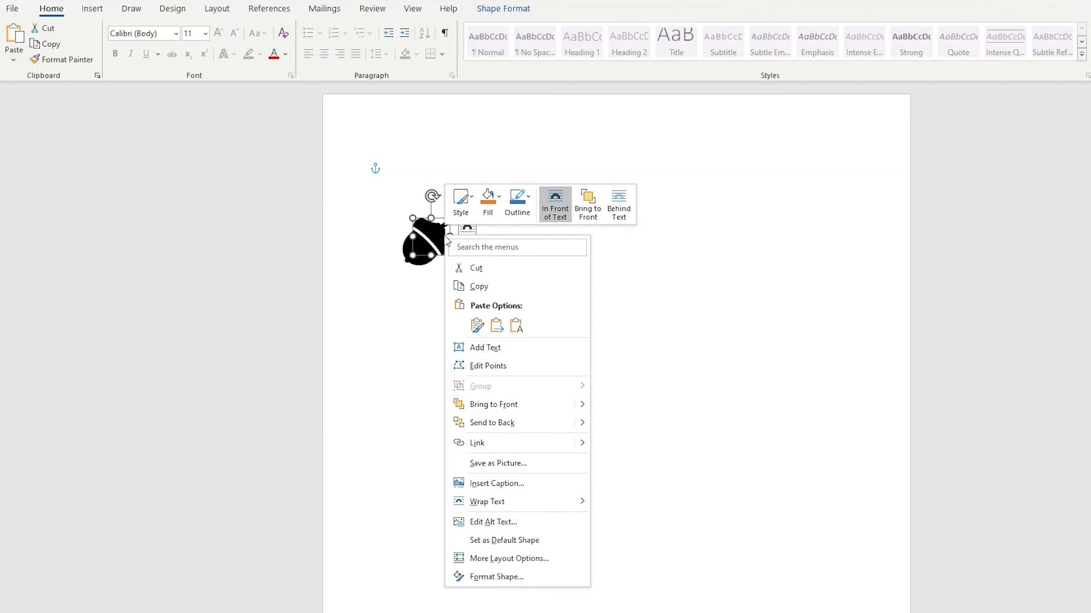
{"action": "left_click", "coordinate": [512, 363]}
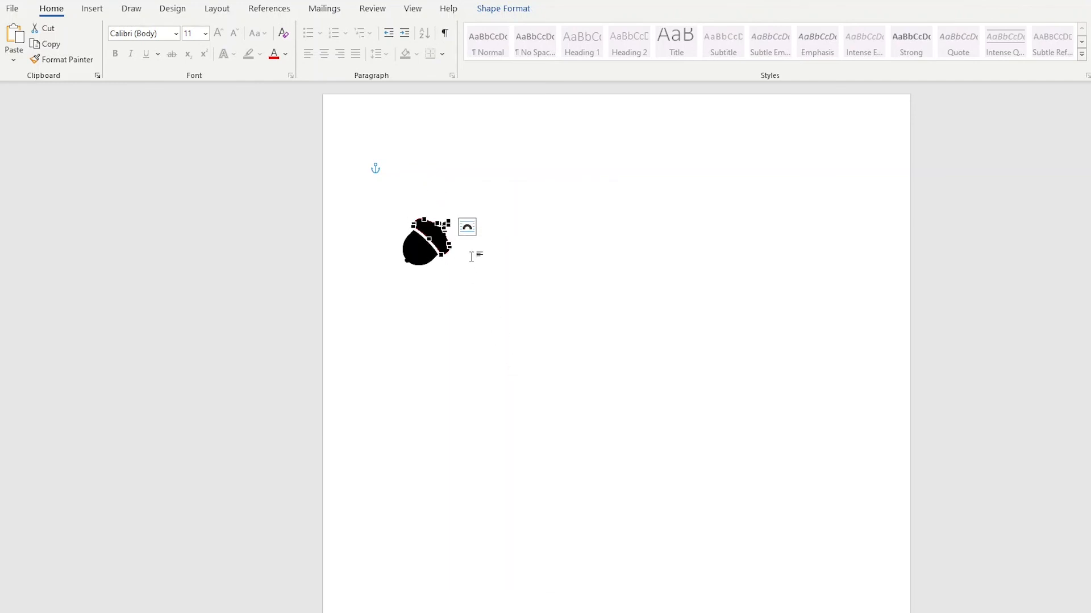
{"action": "left_click_drag", "start_coordinate": [449, 244], "coordinate": [500, 171]}
{"action": "left_click_drag", "start_coordinate": [421, 220], "coordinate": [432, 157]}
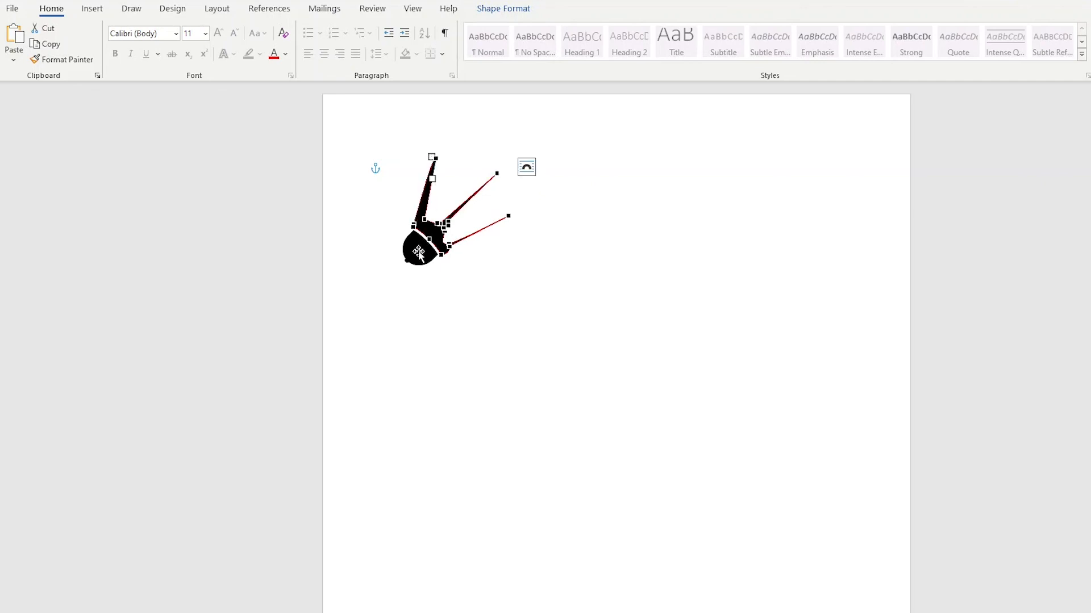